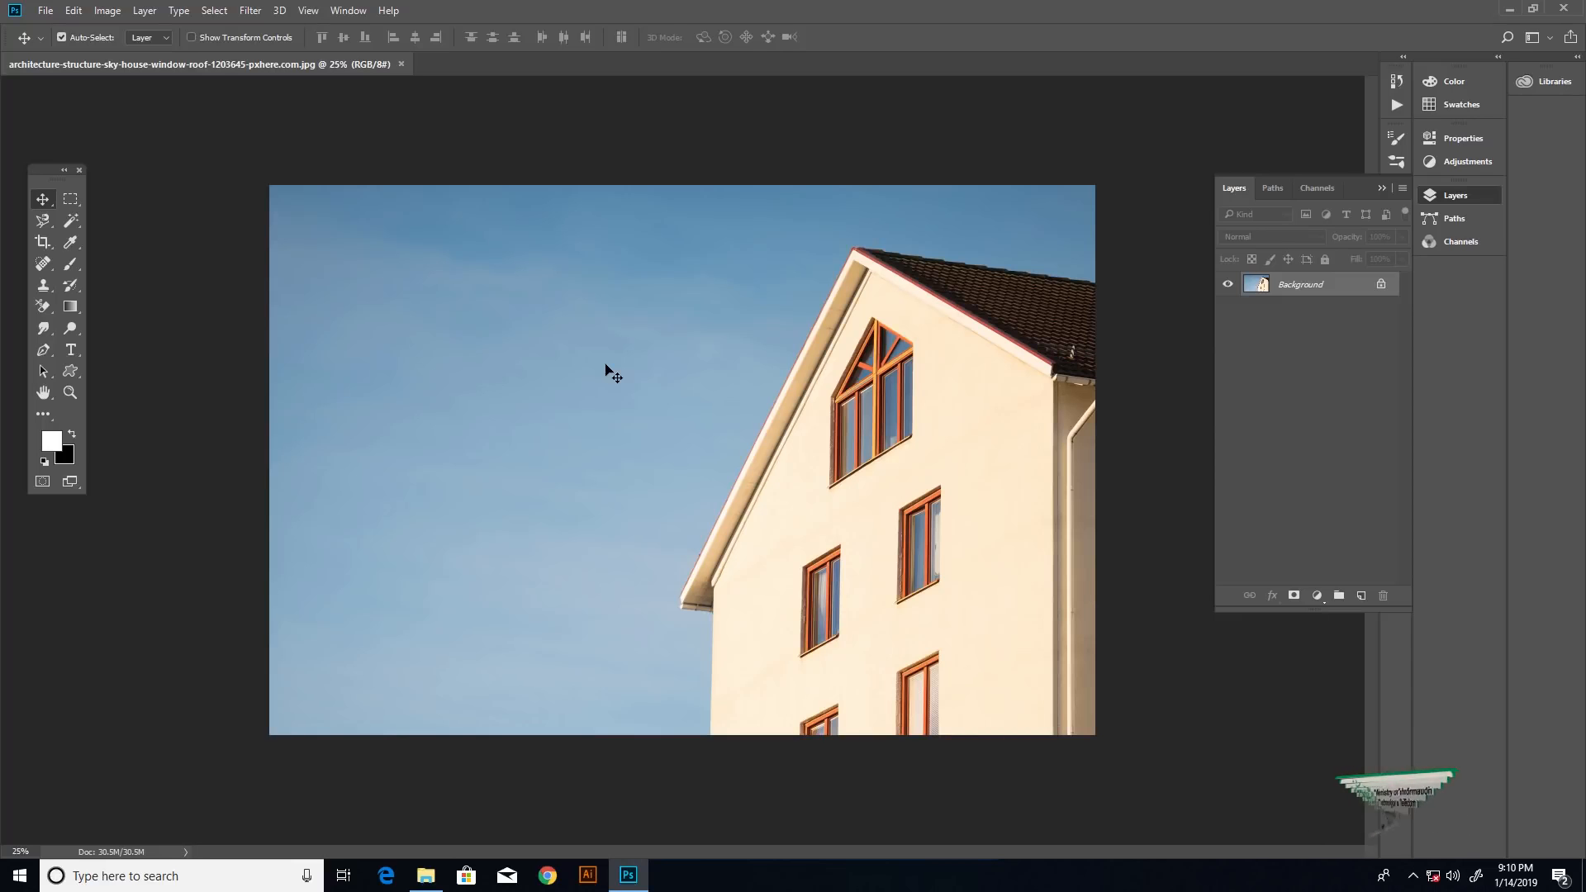
- Activate the Eraser Tool in place of the Background Eraser Tool
key(e)
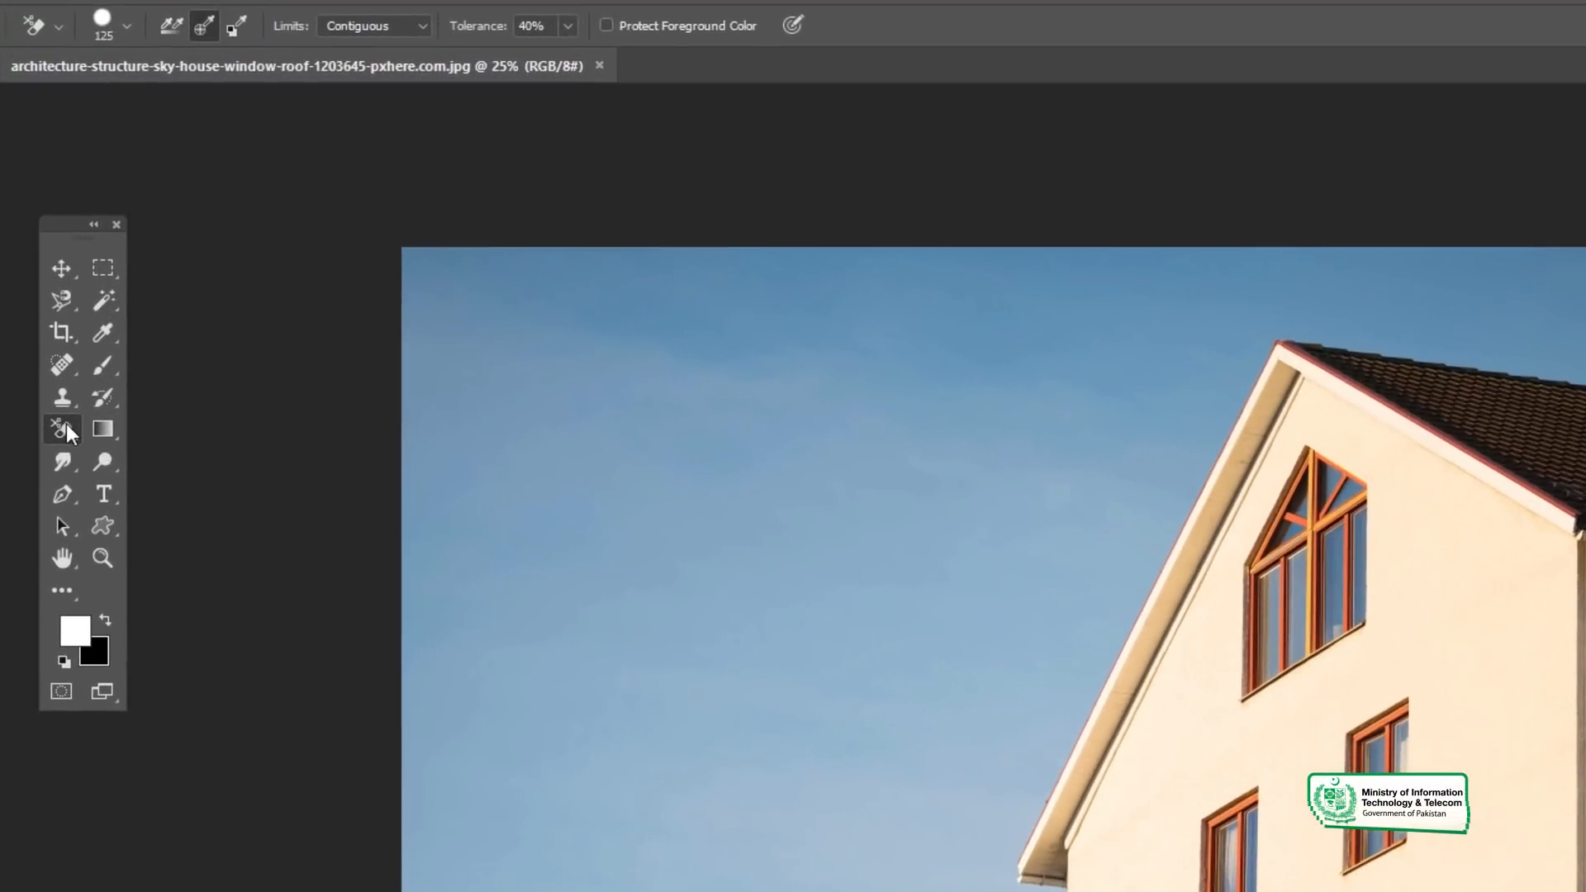
right_click(66, 425)
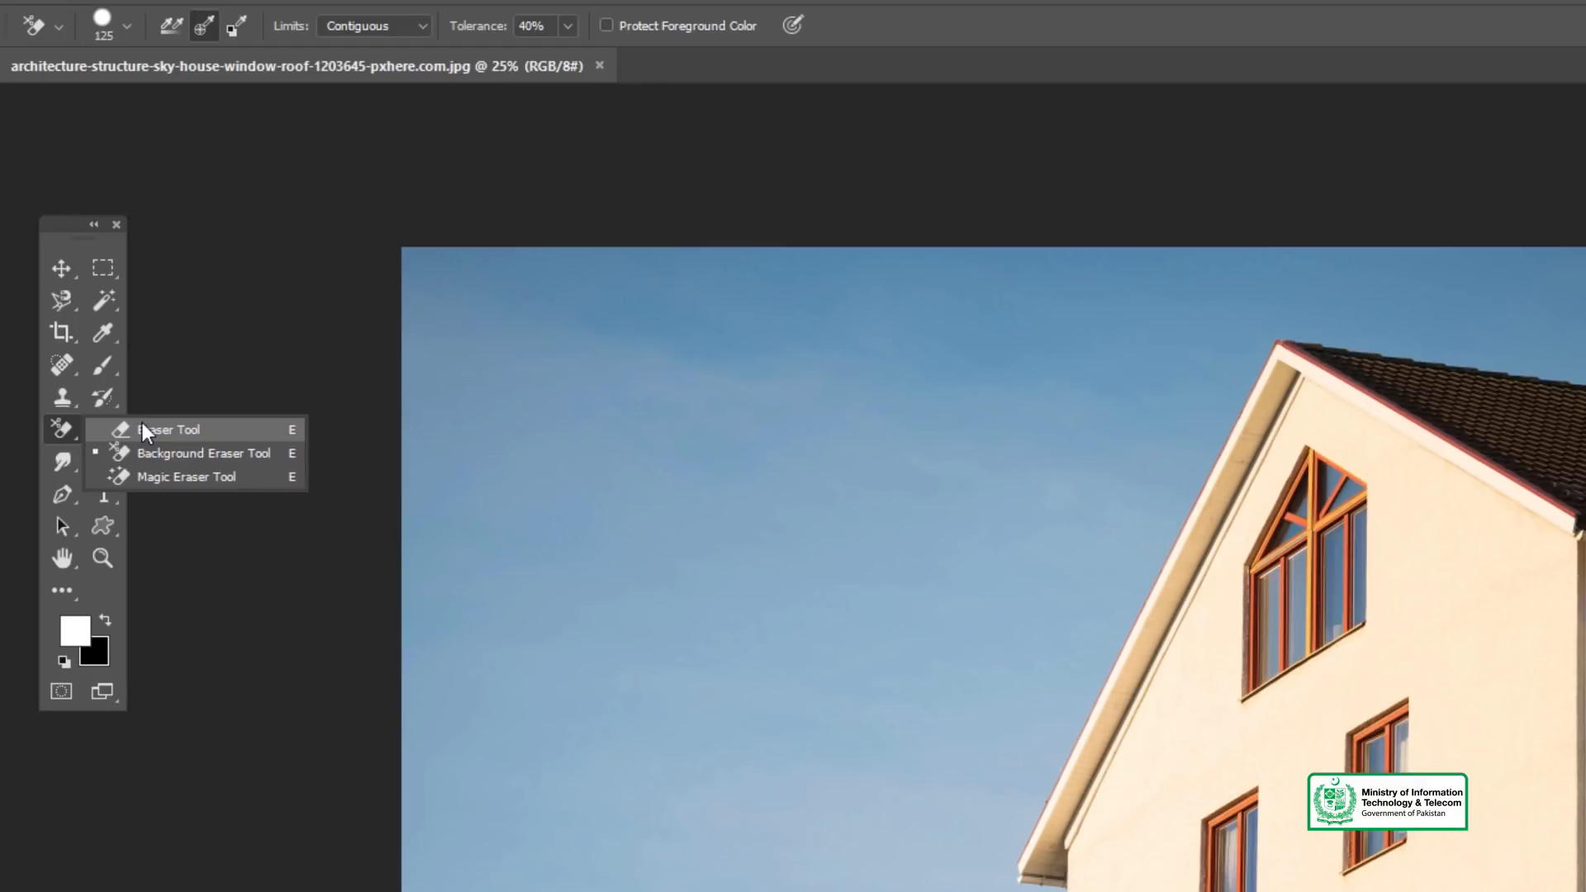
click(67, 433)
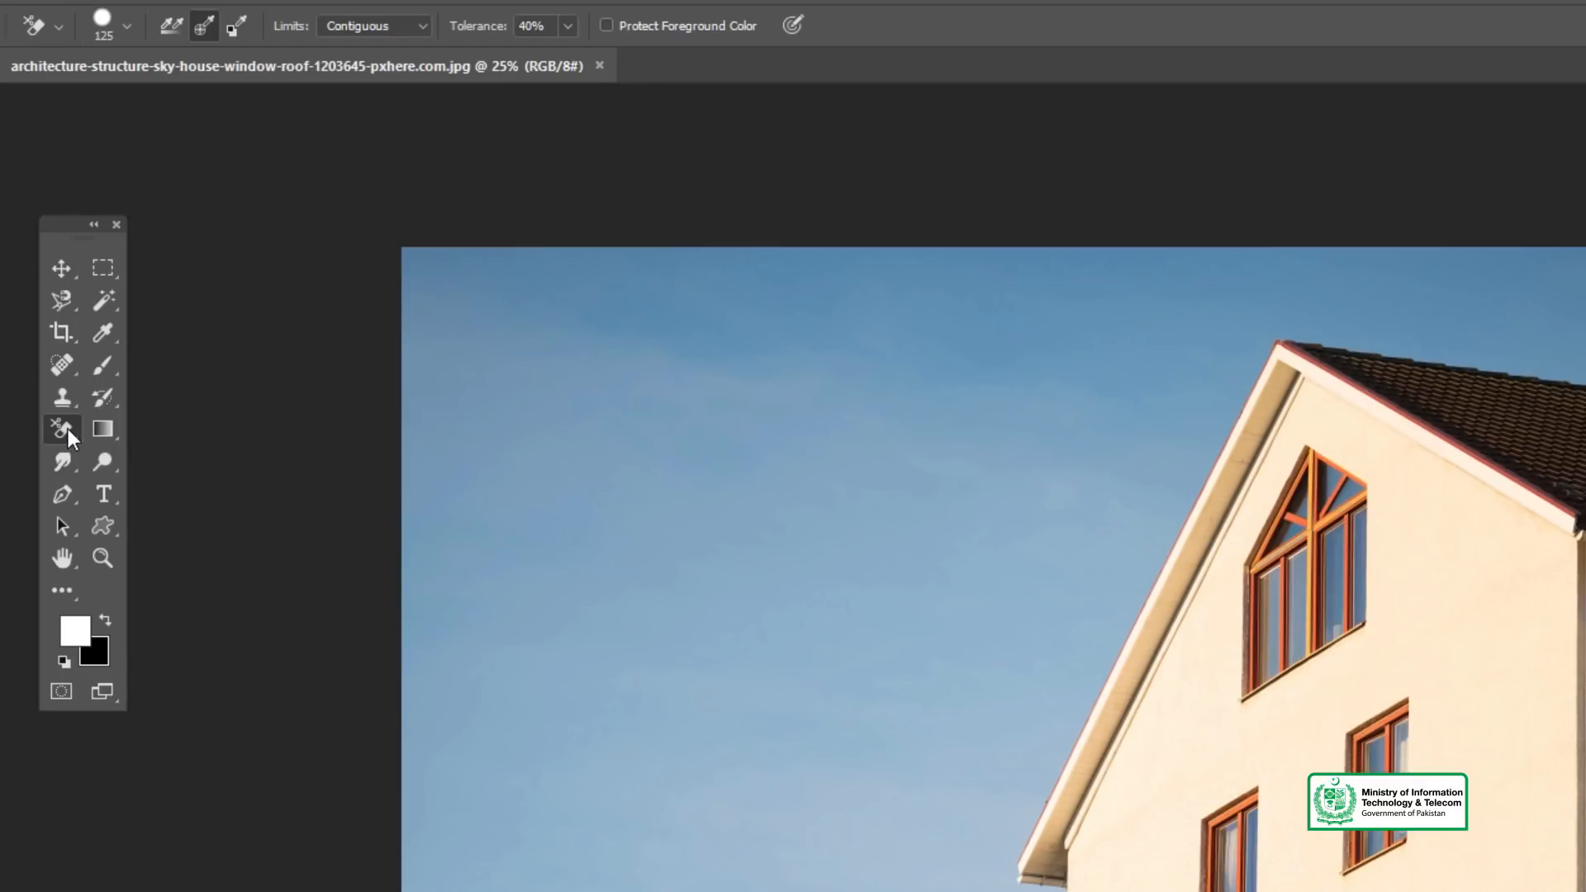
drag(61, 214, 73, 211)
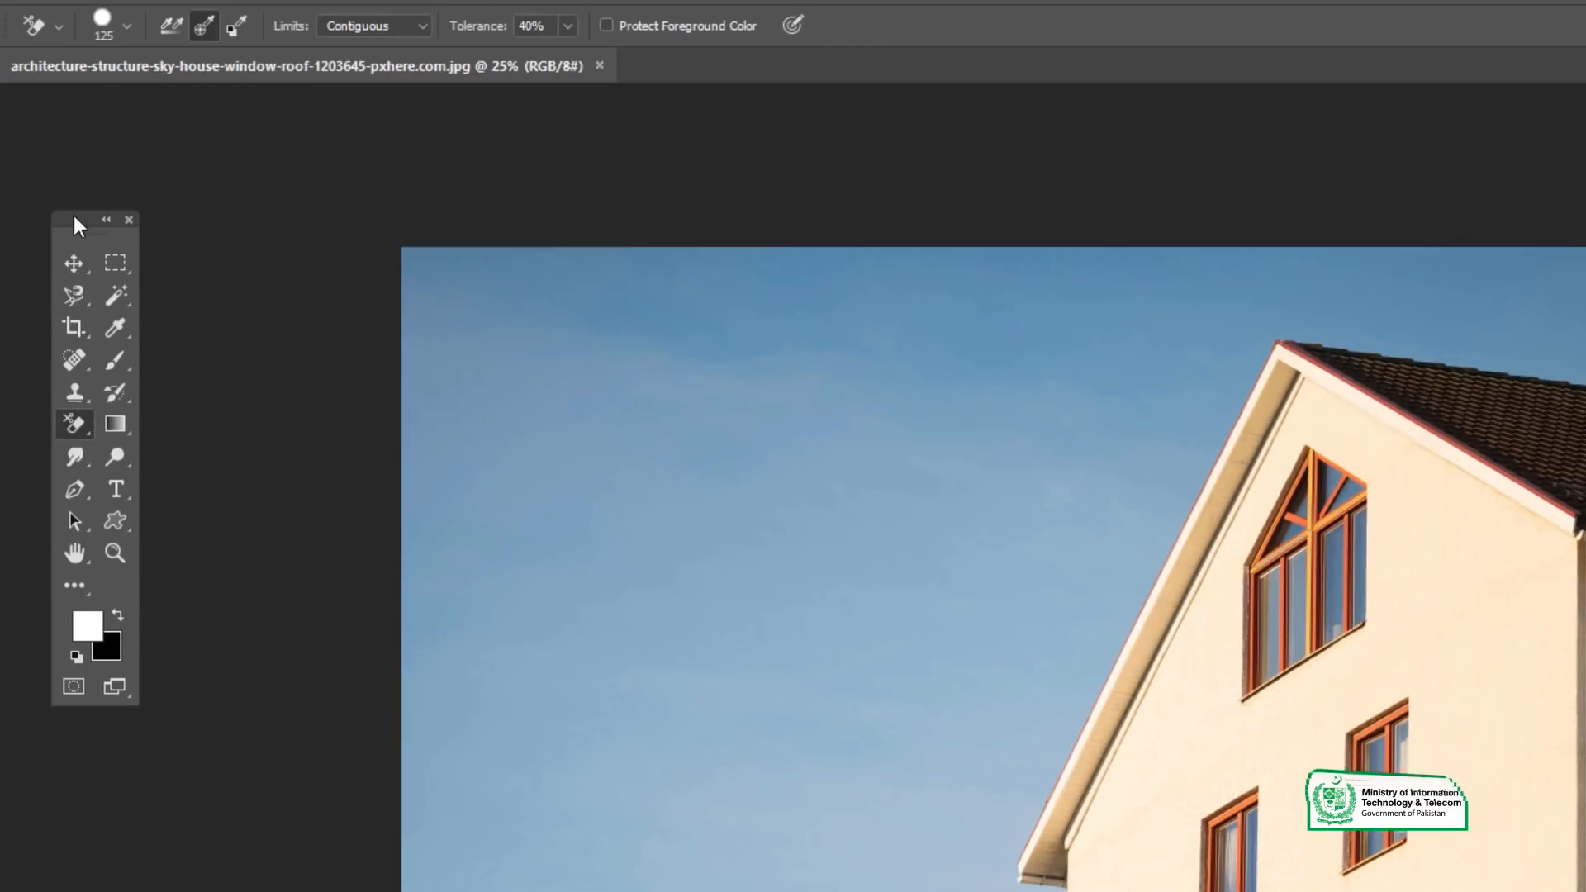
click(73, 422)
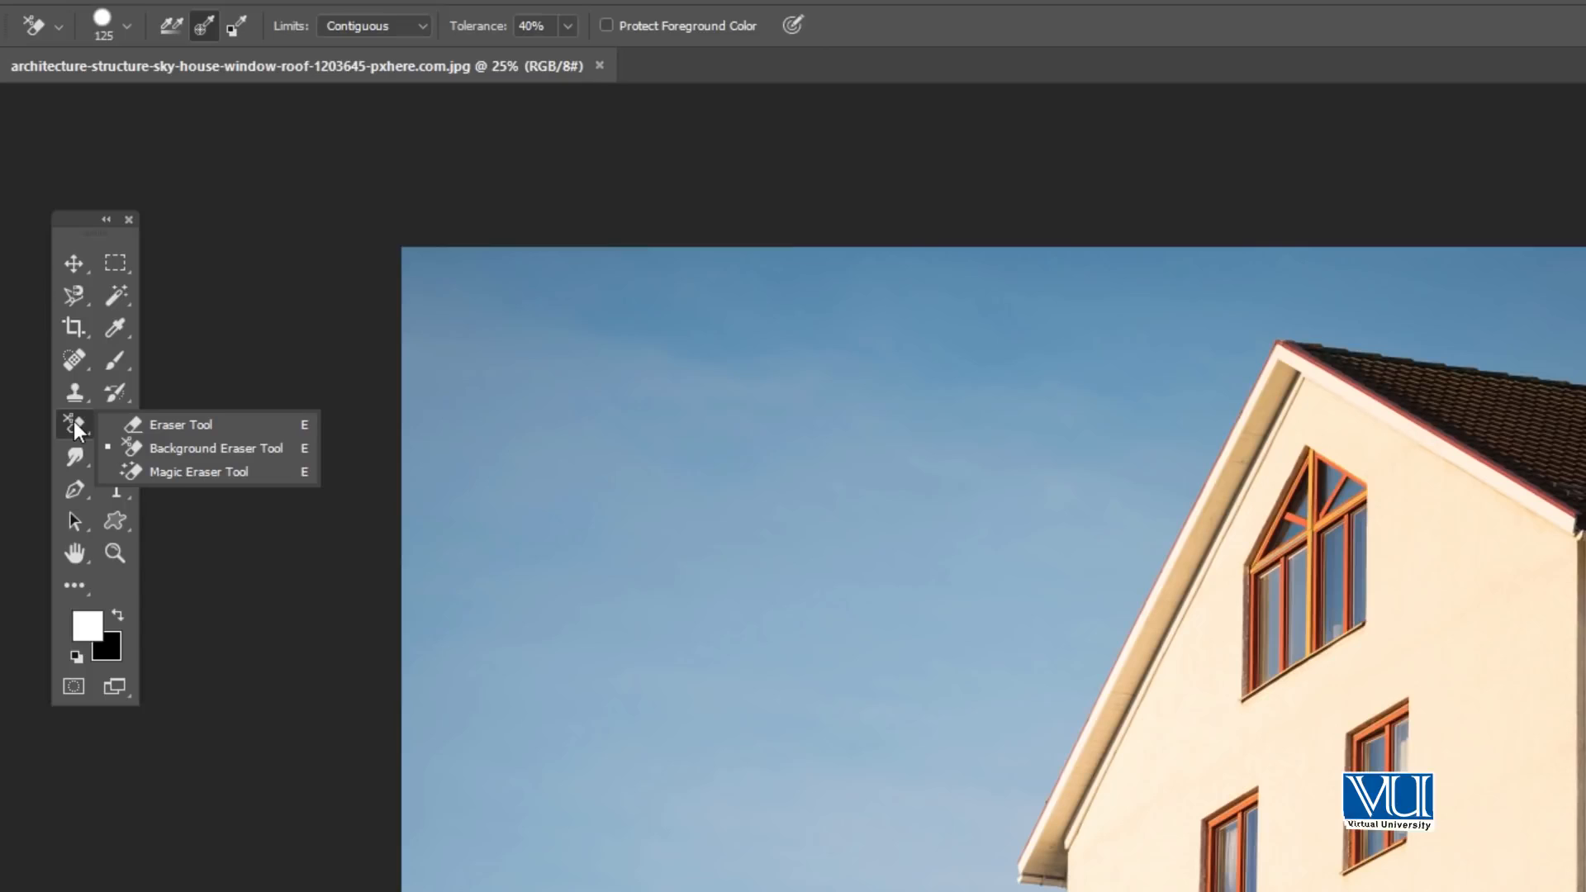
click(176, 423)
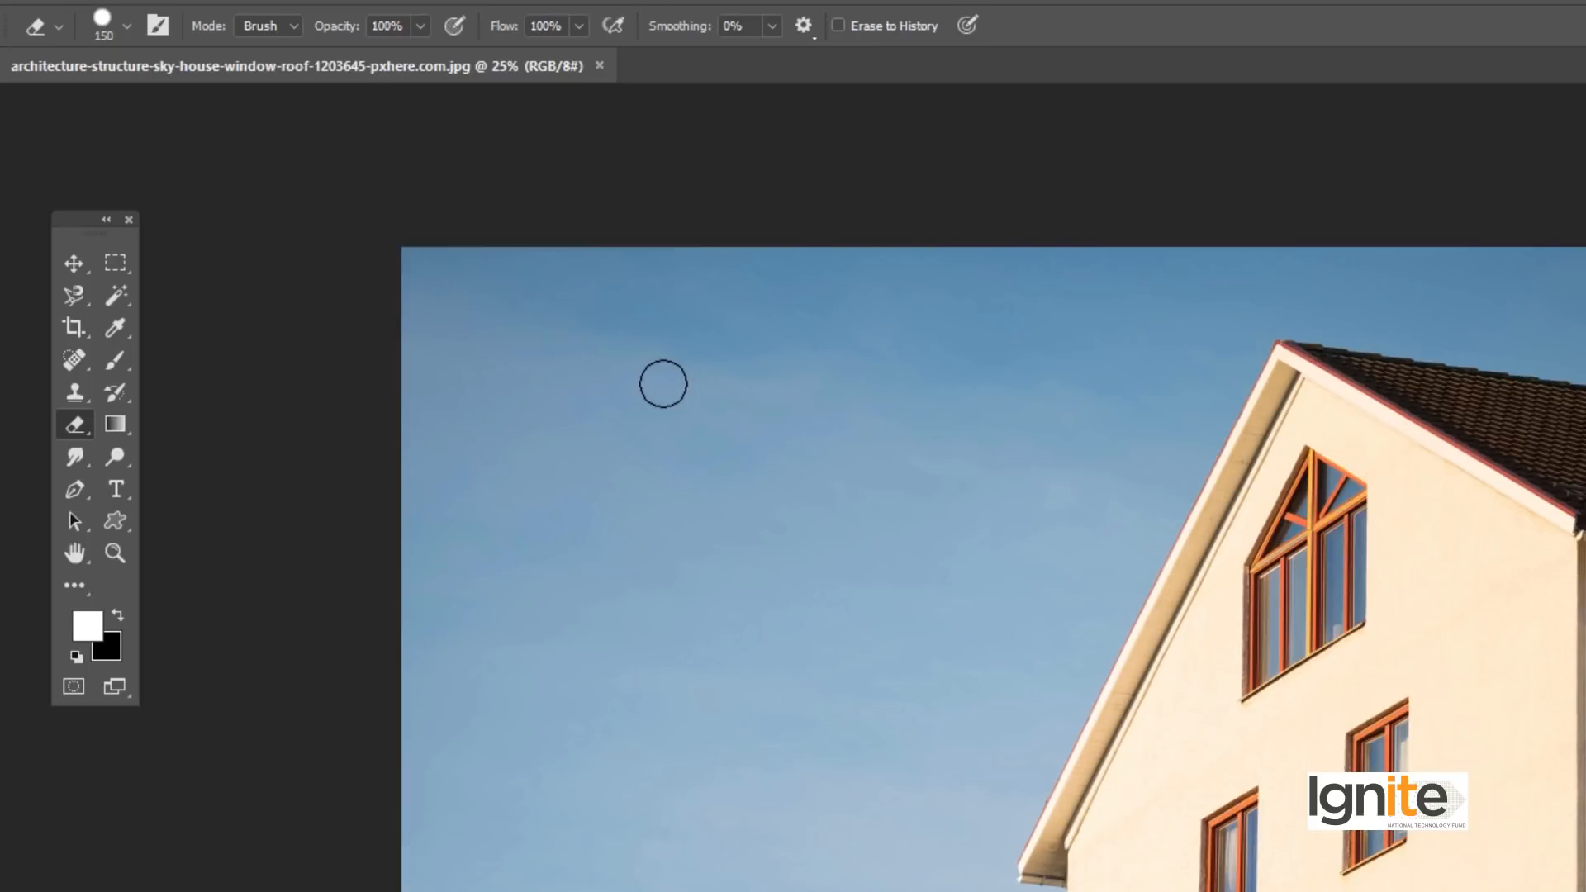
- Adjust the eraser brush size to 400 px
key(bracketright)
key(bracketright)
key(bracketright)
key(bracketright)
key(bracketright)
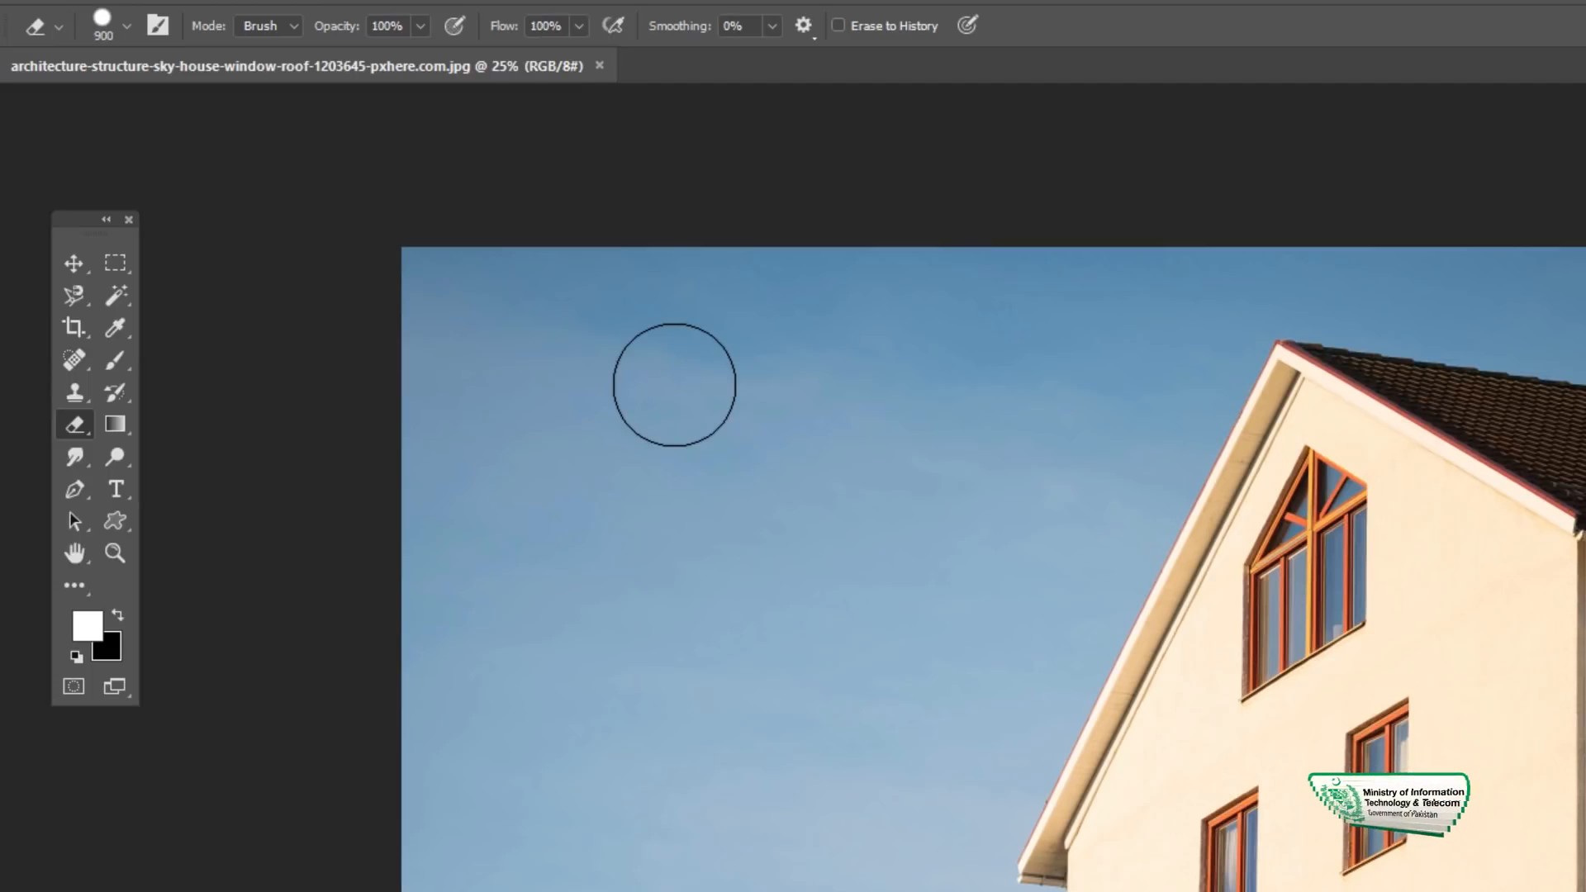
key(bracketright)
key(bracketright)
key(bracketright)
key(bracketright)
key(bracketright)
key(bracketright)
key(bracketright)
key(bracketright)
key(bracketright)
key(bracketright)
key(bracketright)
key(bracketright)
key(bracketright)
key(bracketright)
key(bracketright)
key(bracketleft)
key(bracketleft)
key(bracketleft)
key(bracketleft)
key(bracketleft)
key(bracketleft)
key(bracketleft)
key(bracketleft)
key(bracketleft)
key(bracketleft)
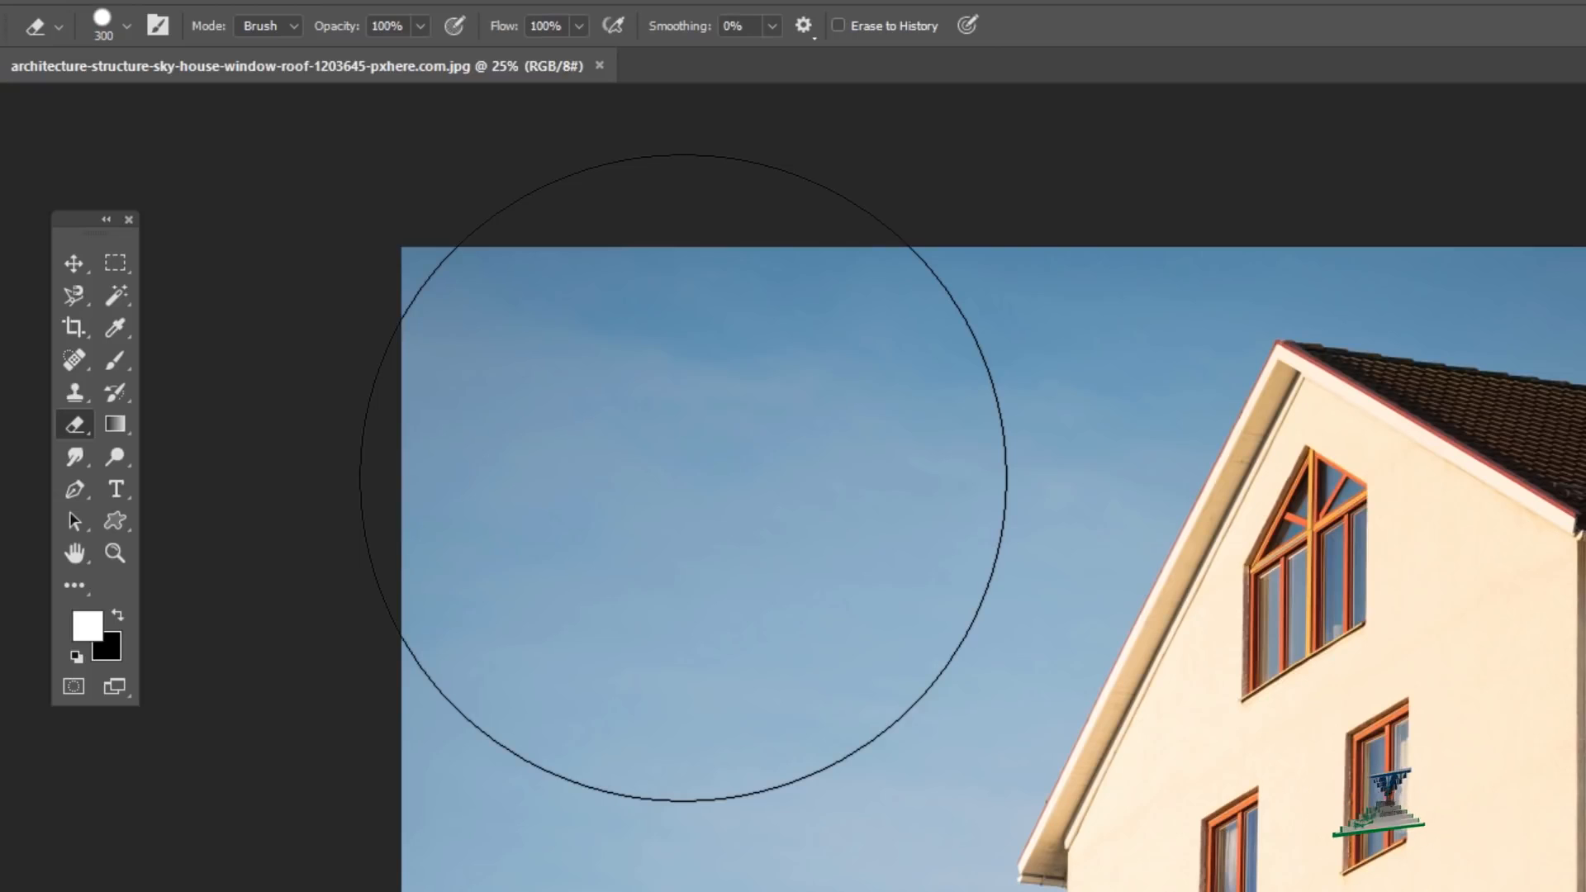
key(bracketleft)
key(bracketleft)
key(bracketleft)
key(bracketleft)
key(bracketleft)
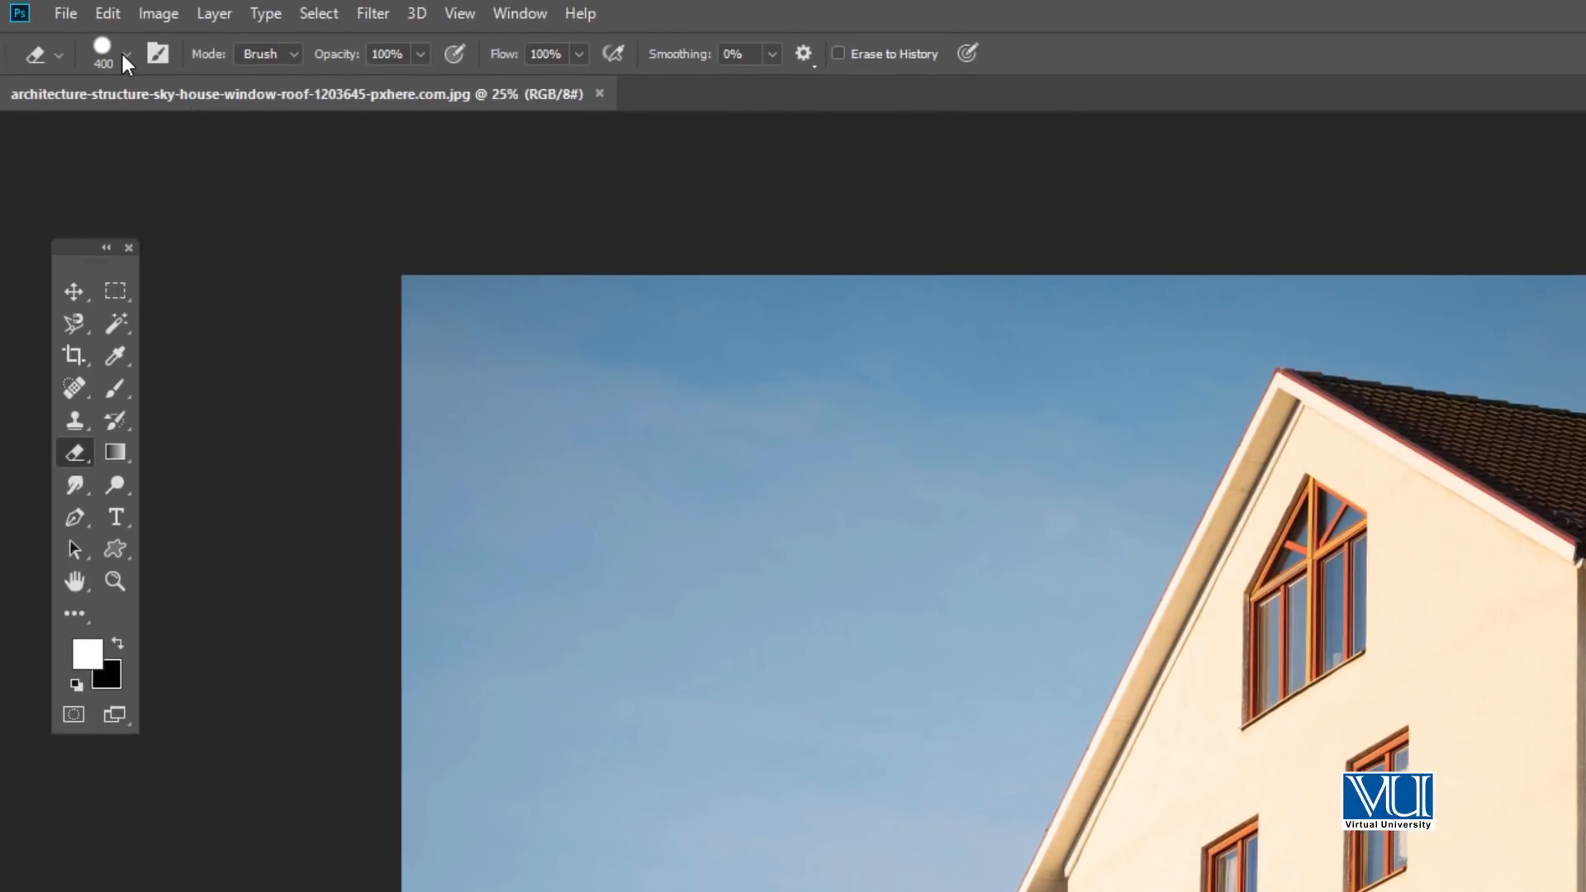
- Try the Soft Round eraser tip, choose Hard Round with 100% hardness instead, and keep the mode as Brush
click(127, 54)
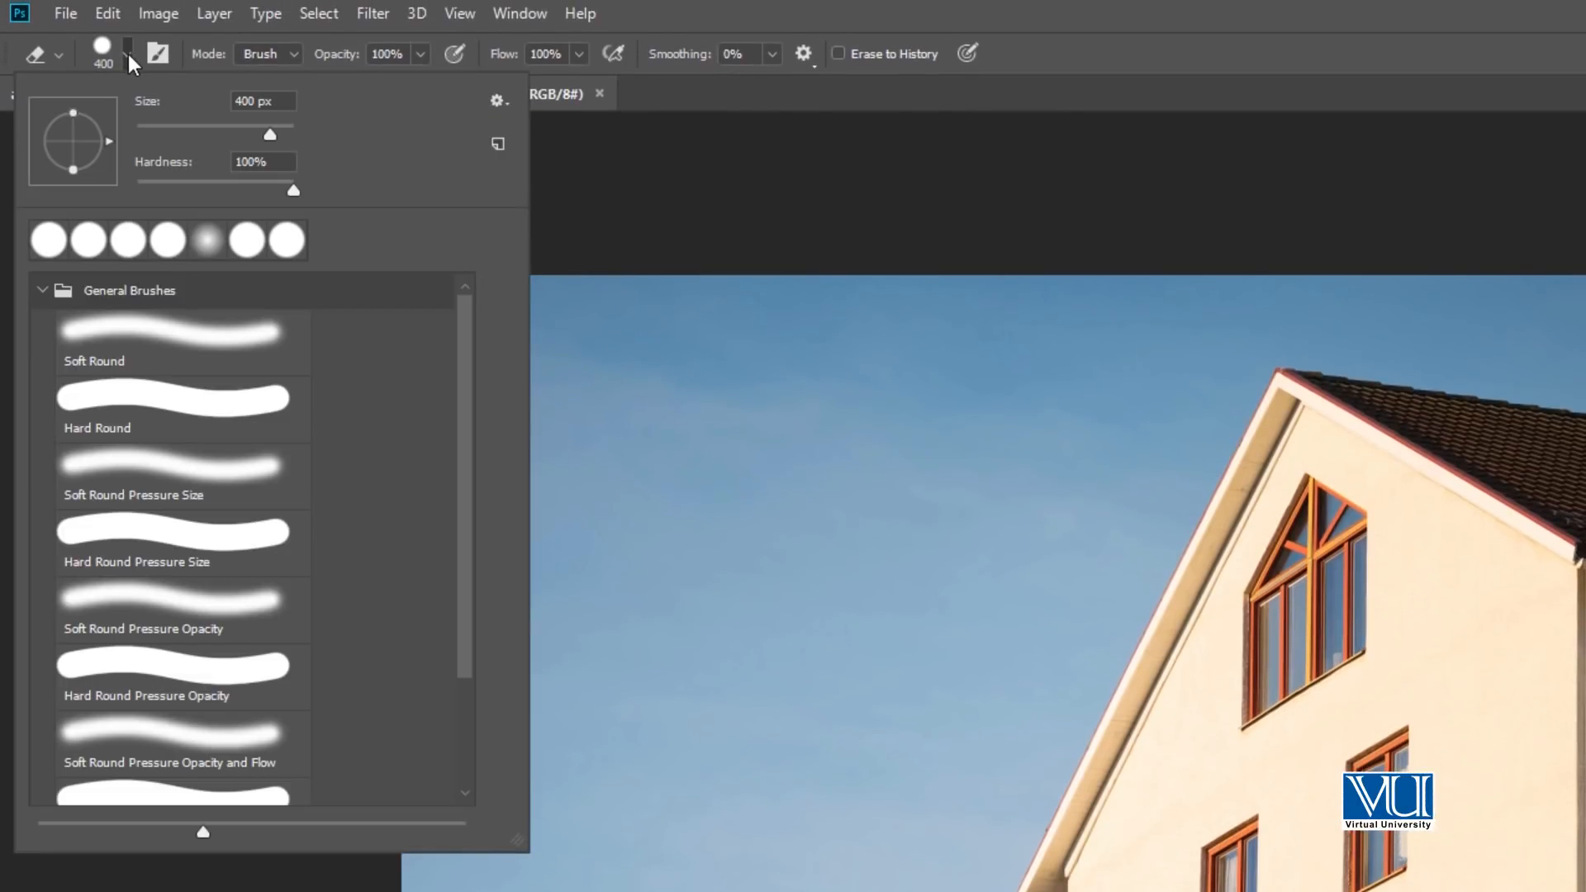
click(209, 242)
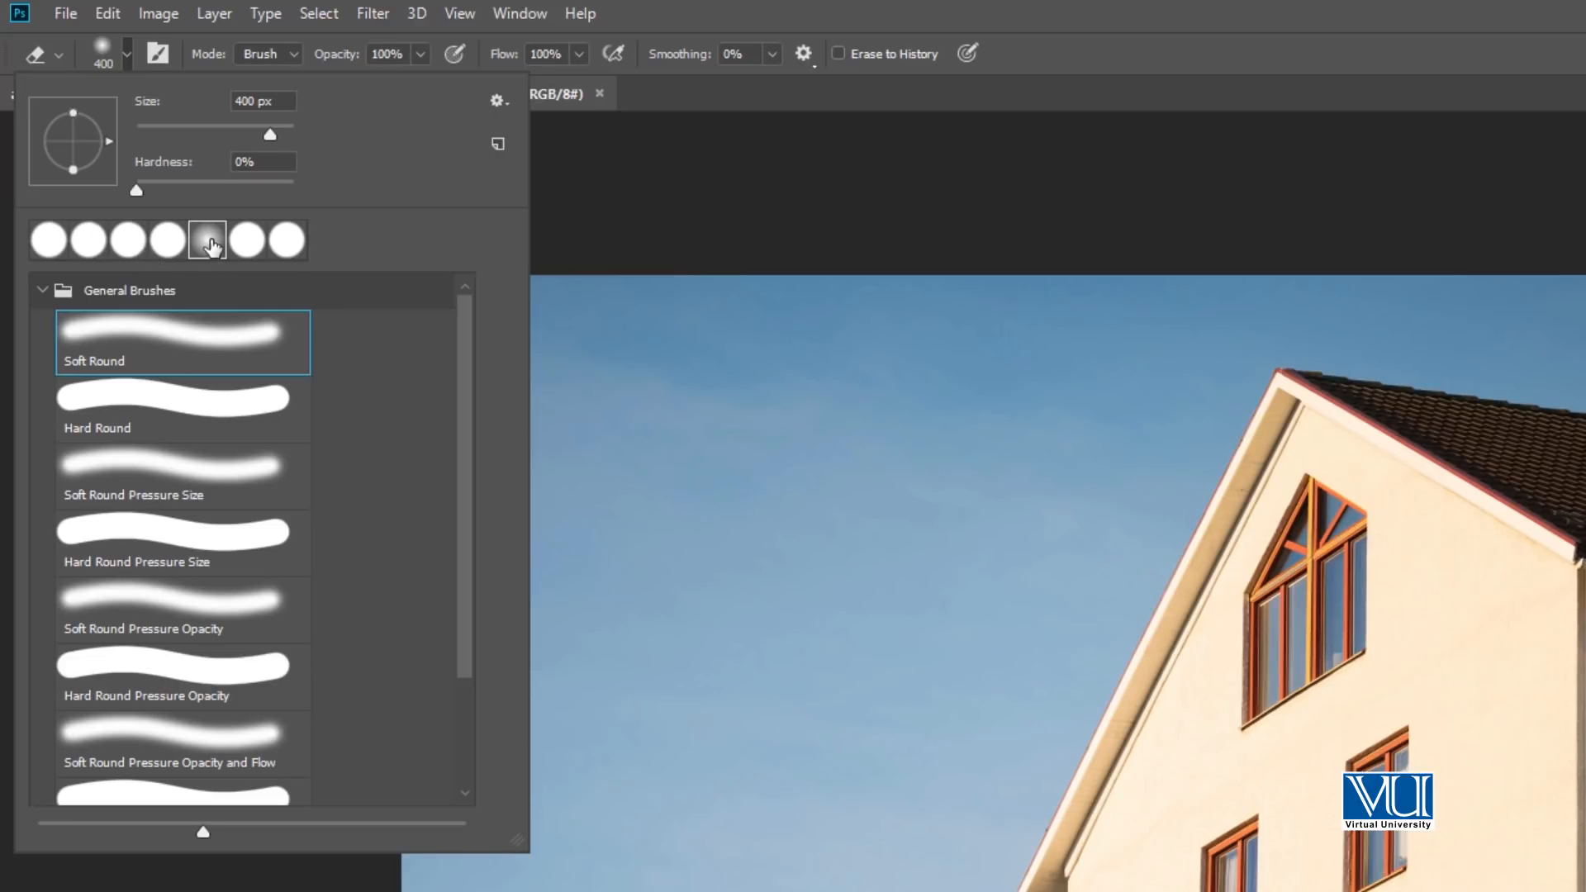
click(247, 240)
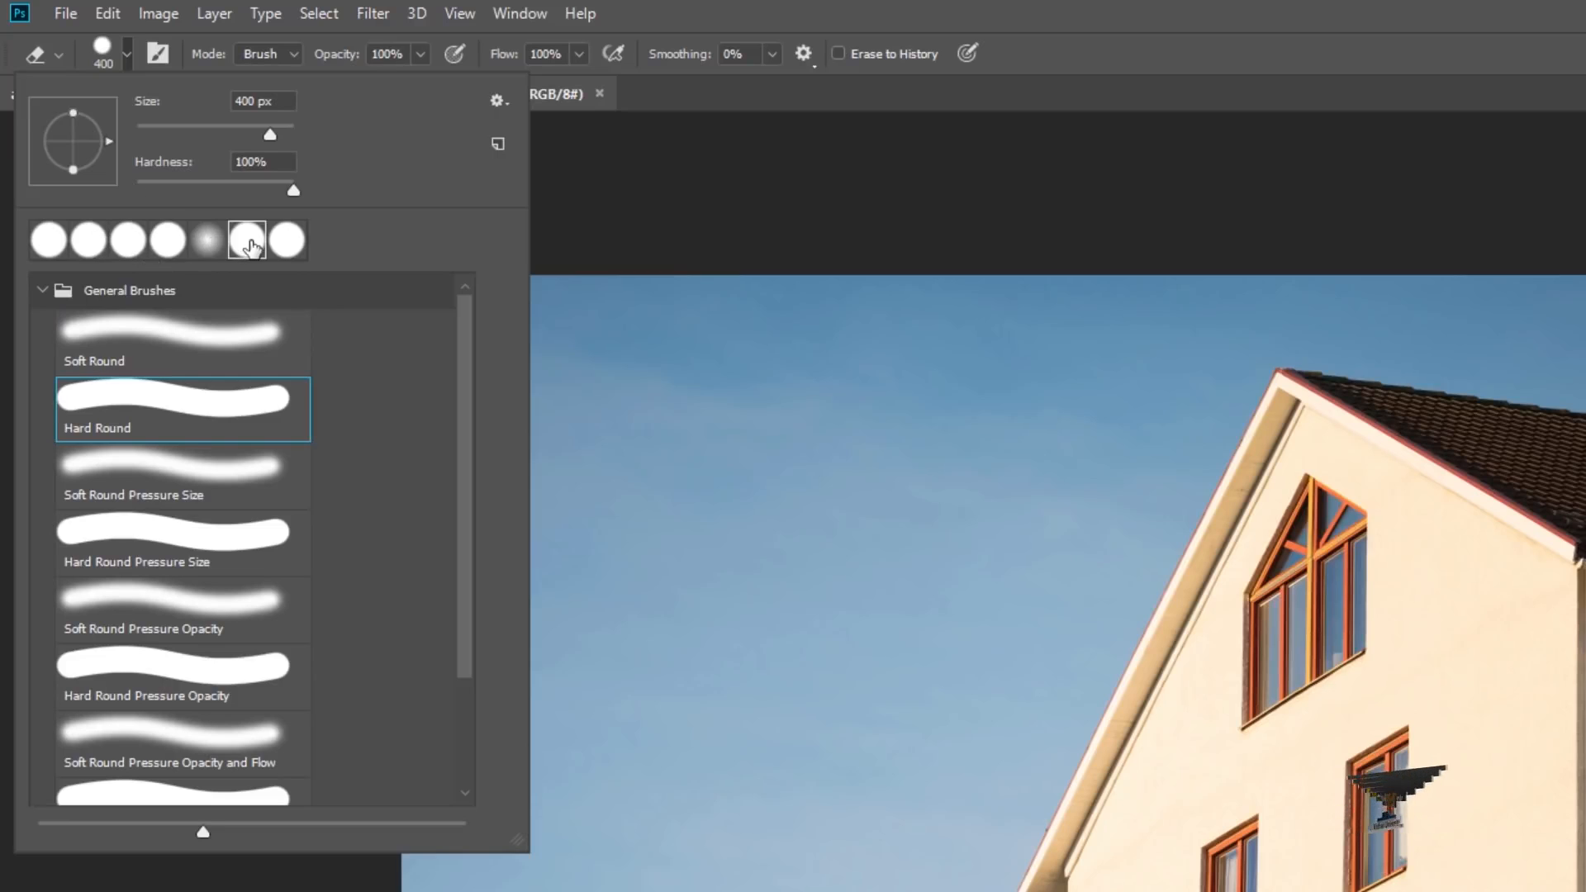
click(132, 52)
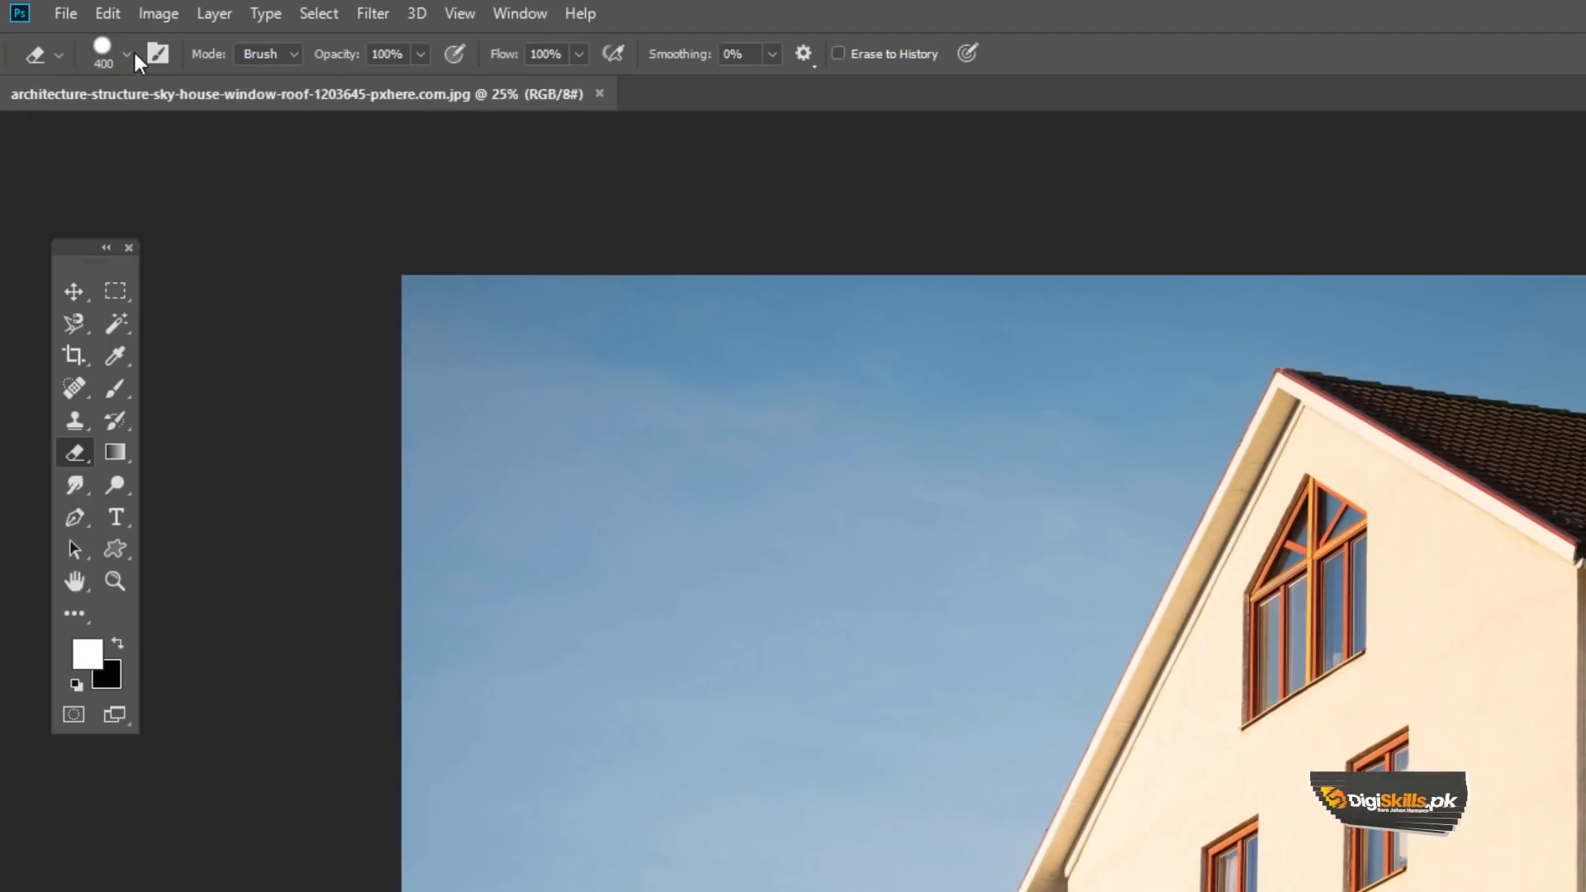
click(284, 51)
click(284, 51)
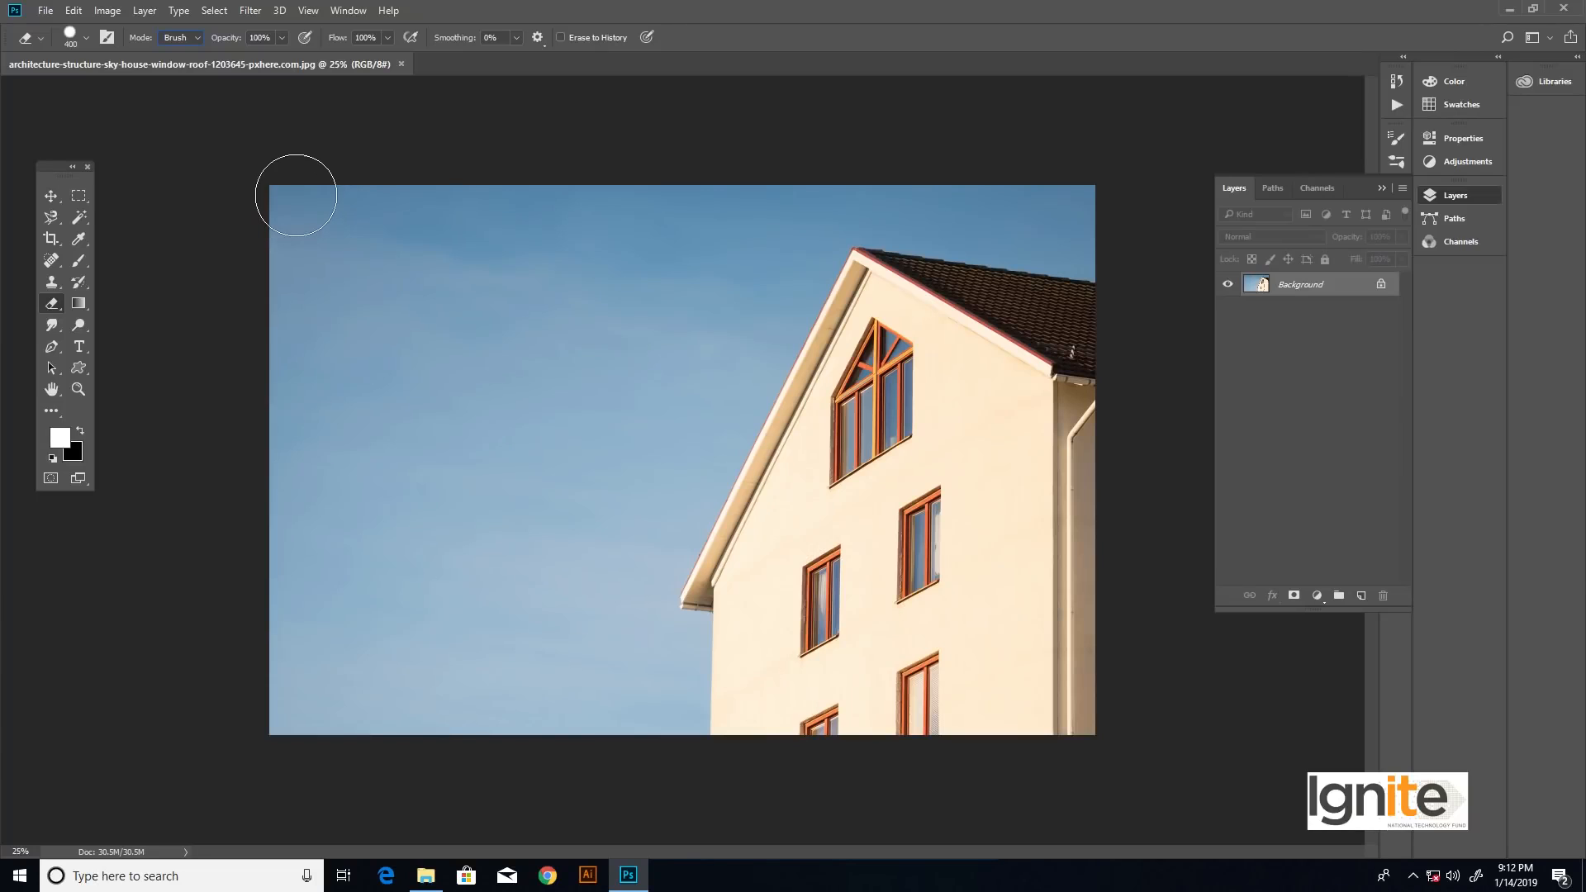
- Try erasing the upper-left sky on the locked Background layer, and undo the stroke
mouse_move(295, 195)
mouse_down()
mouse_move(285, 248)
mouse_move(336, 206)
mouse_move(377, 224)
mouse_move(294, 313)
mouse_move(296, 379)
mouse_move(408, 287)
mouse_move(416, 203)
mouse_move(470, 249)
mouse_move(339, 418)
mouse_move(284, 435)
mouse_move(304, 458)
mouse_move(491, 294)
mouse_move(504, 204)
mouse_move(572, 220)
mouse_move(501, 350)
mouse_move(409, 428)
mouse_move(286, 465)
mouse_up()
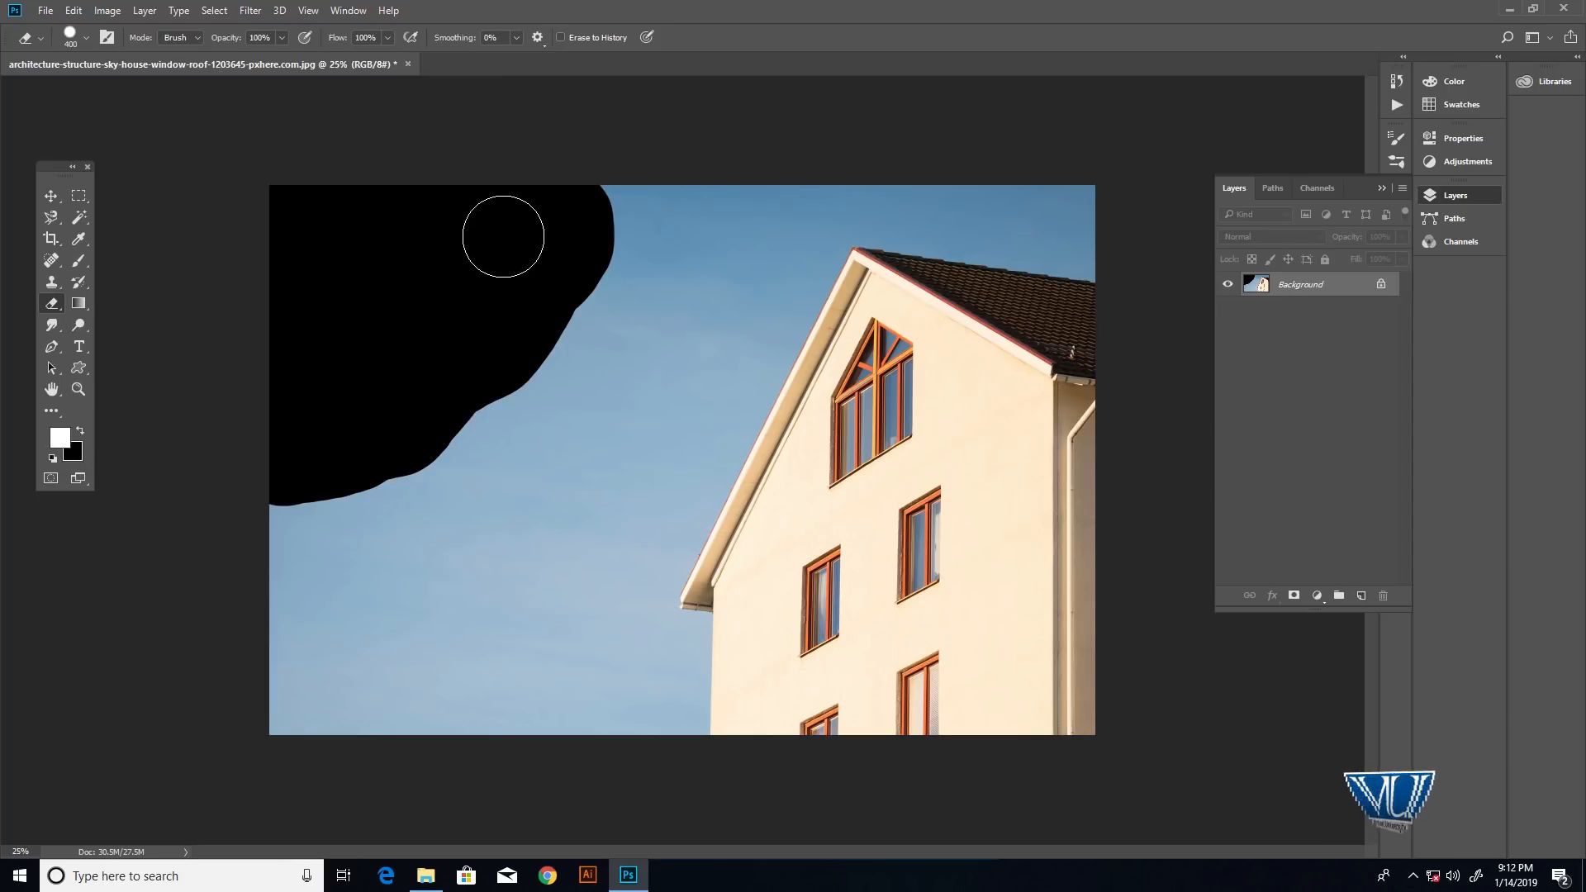
key(ctrl+z)
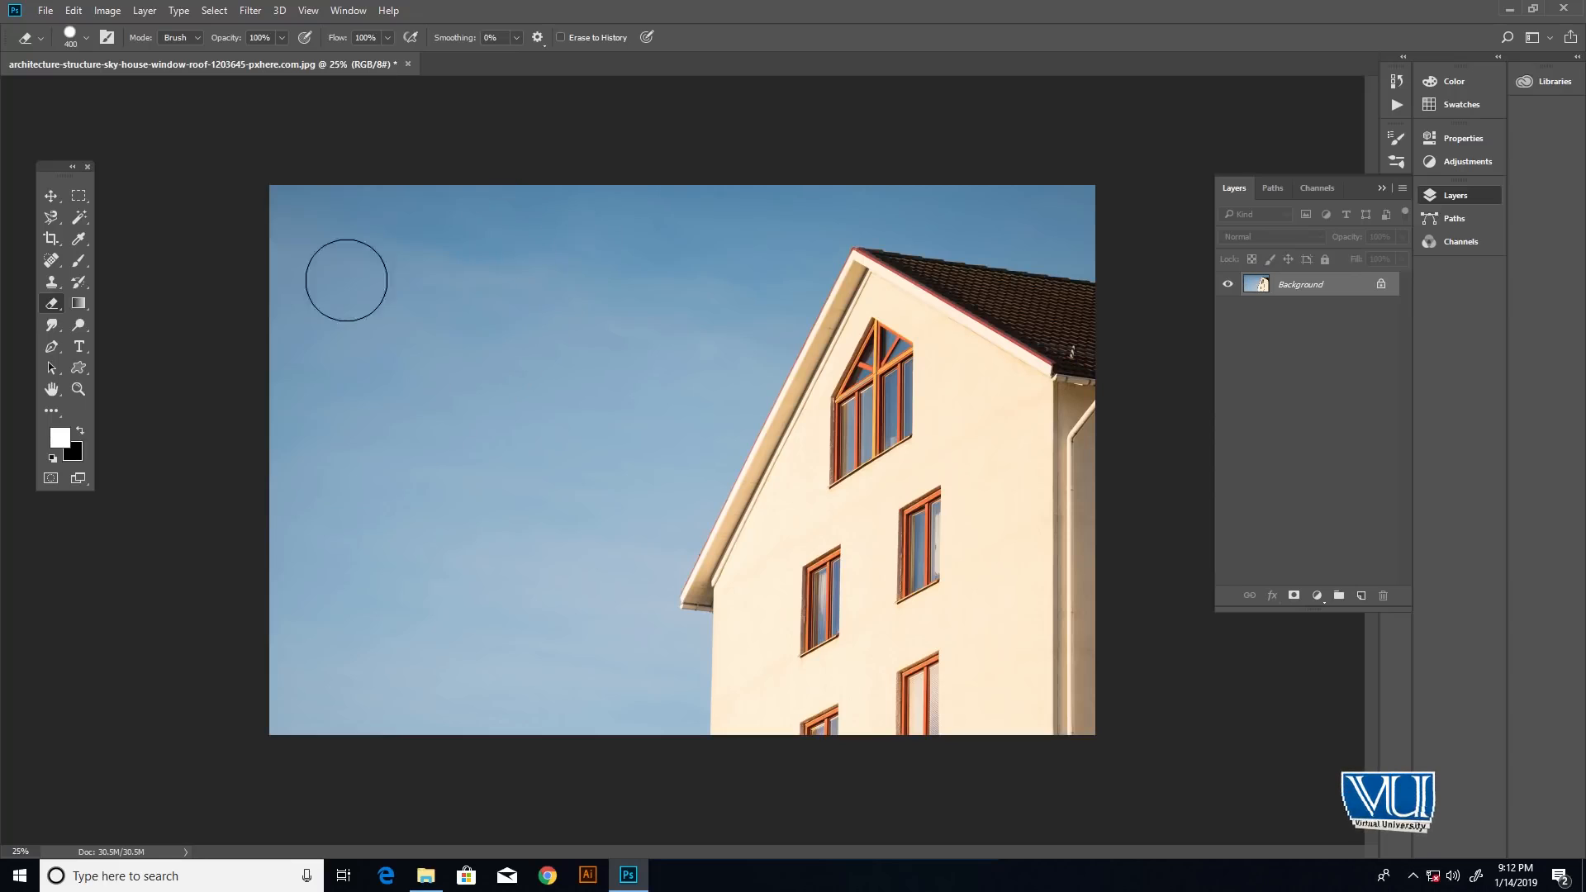
- Set the background color to yellow, ffce00
click(70, 459)
drag(780, 238, 805, 232)
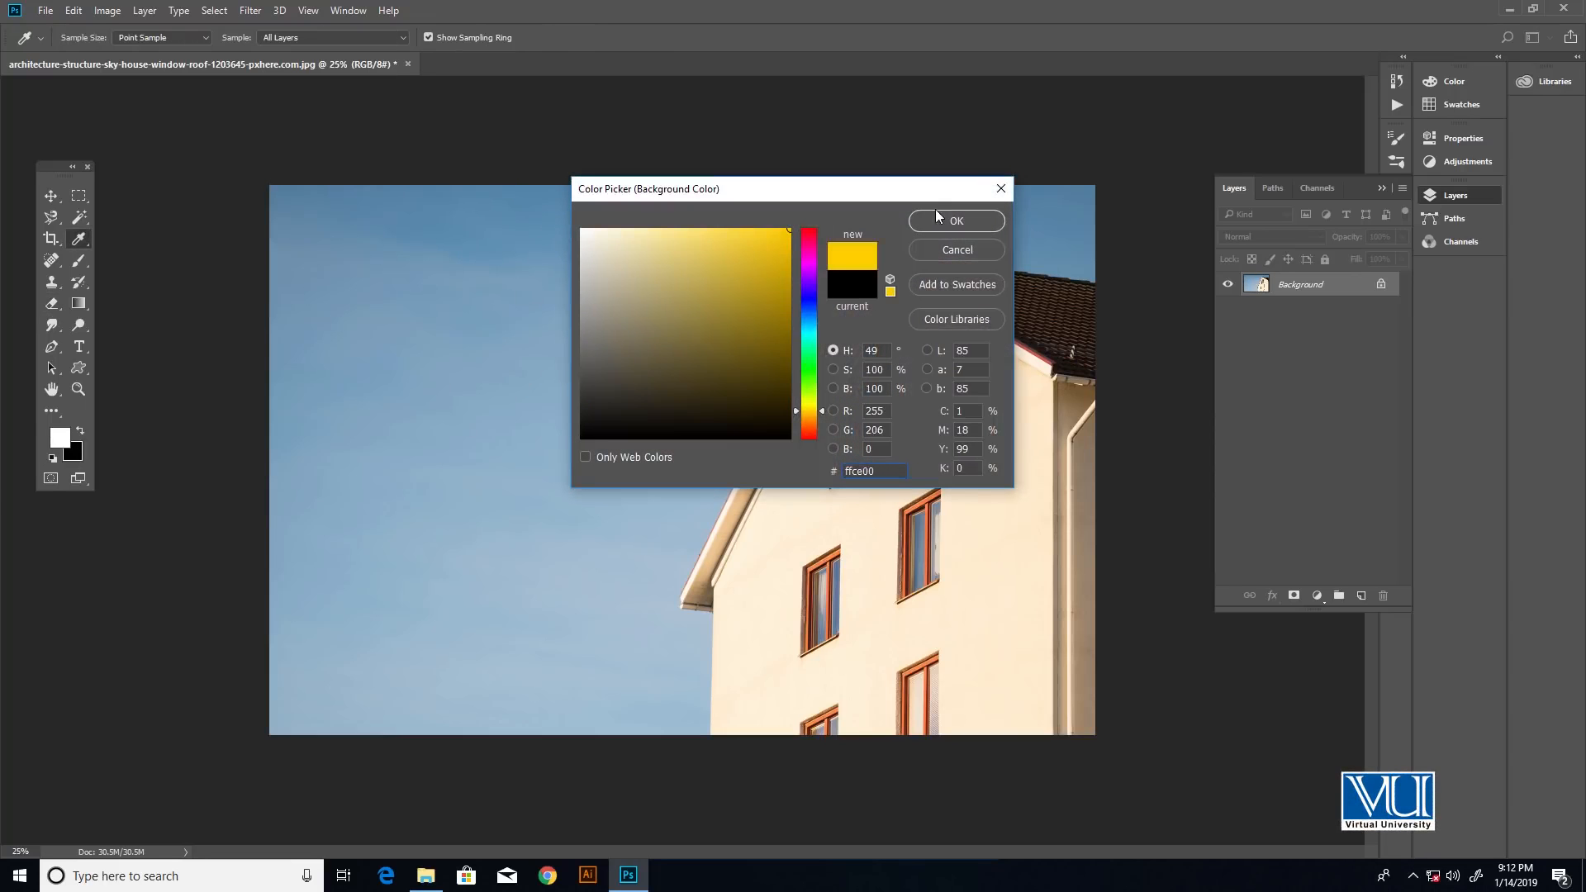
click(942, 220)
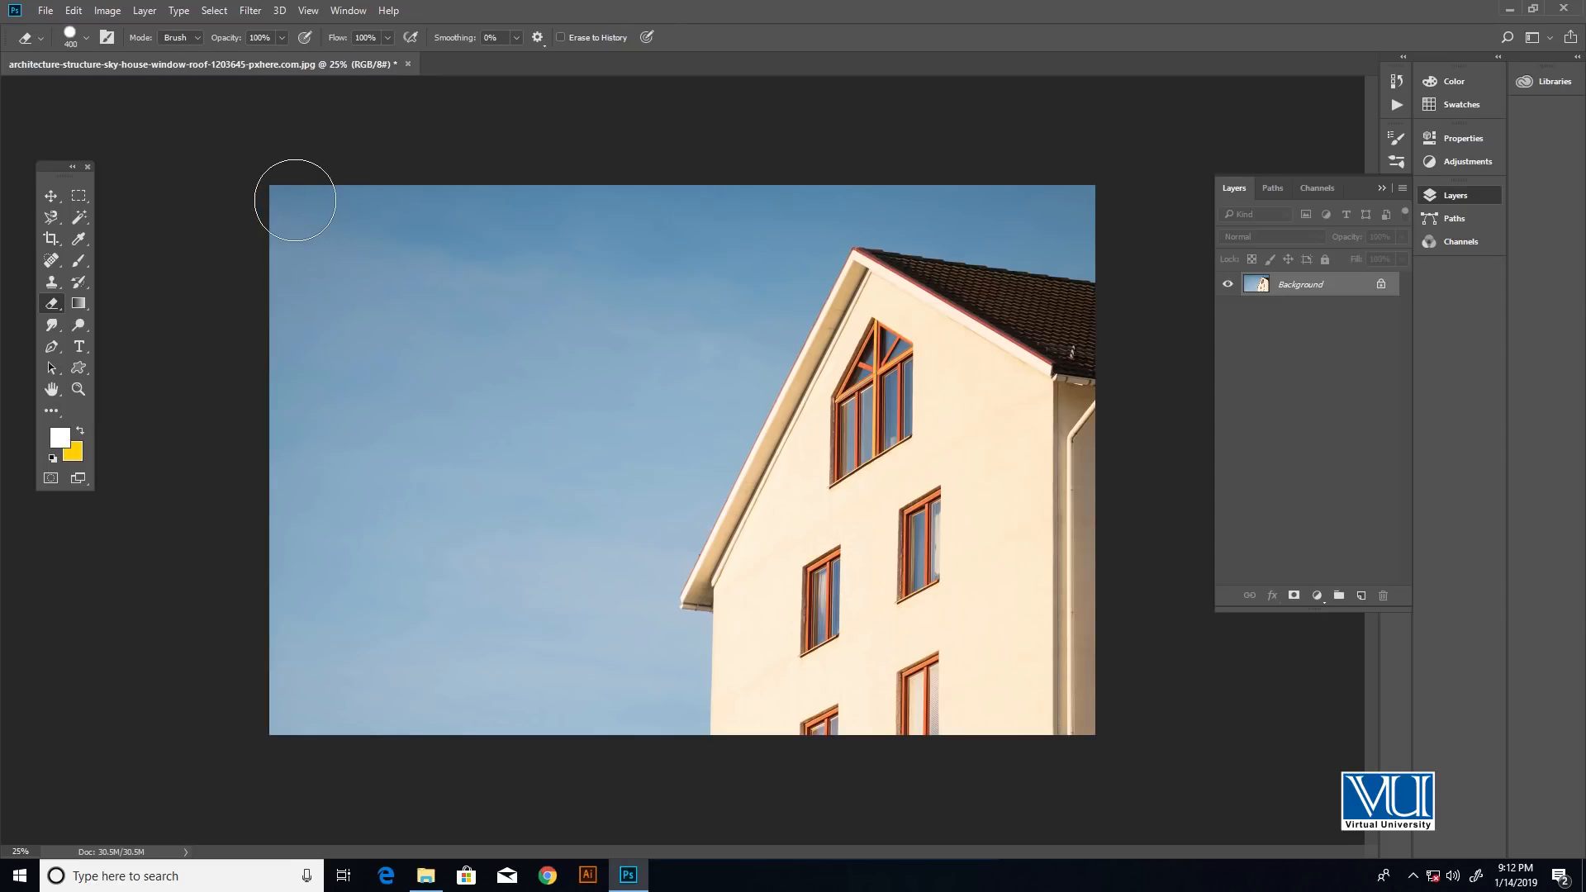
- Erase the left side of the sky with the yellow background color, and undo the stroke
mouse_move(295, 200)
mouse_down()
mouse_move(287, 253)
mouse_move(323, 184)
mouse_move(342, 261)
mouse_move(289, 337)
mouse_move(283, 297)
mouse_move(301, 416)
mouse_move(374, 222)
mouse_move(446, 240)
mouse_move(379, 326)
mouse_move(360, 449)
mouse_move(298, 460)
mouse_move(302, 564)
mouse_move(276, 607)
mouse_move(273, 672)
mouse_move(257, 651)
mouse_move(266, 507)
mouse_move(297, 679)
mouse_move(334, 679)
mouse_move(380, 424)
mouse_move(491, 185)
mouse_move(513, 201)
mouse_move(378, 703)
mouse_up()
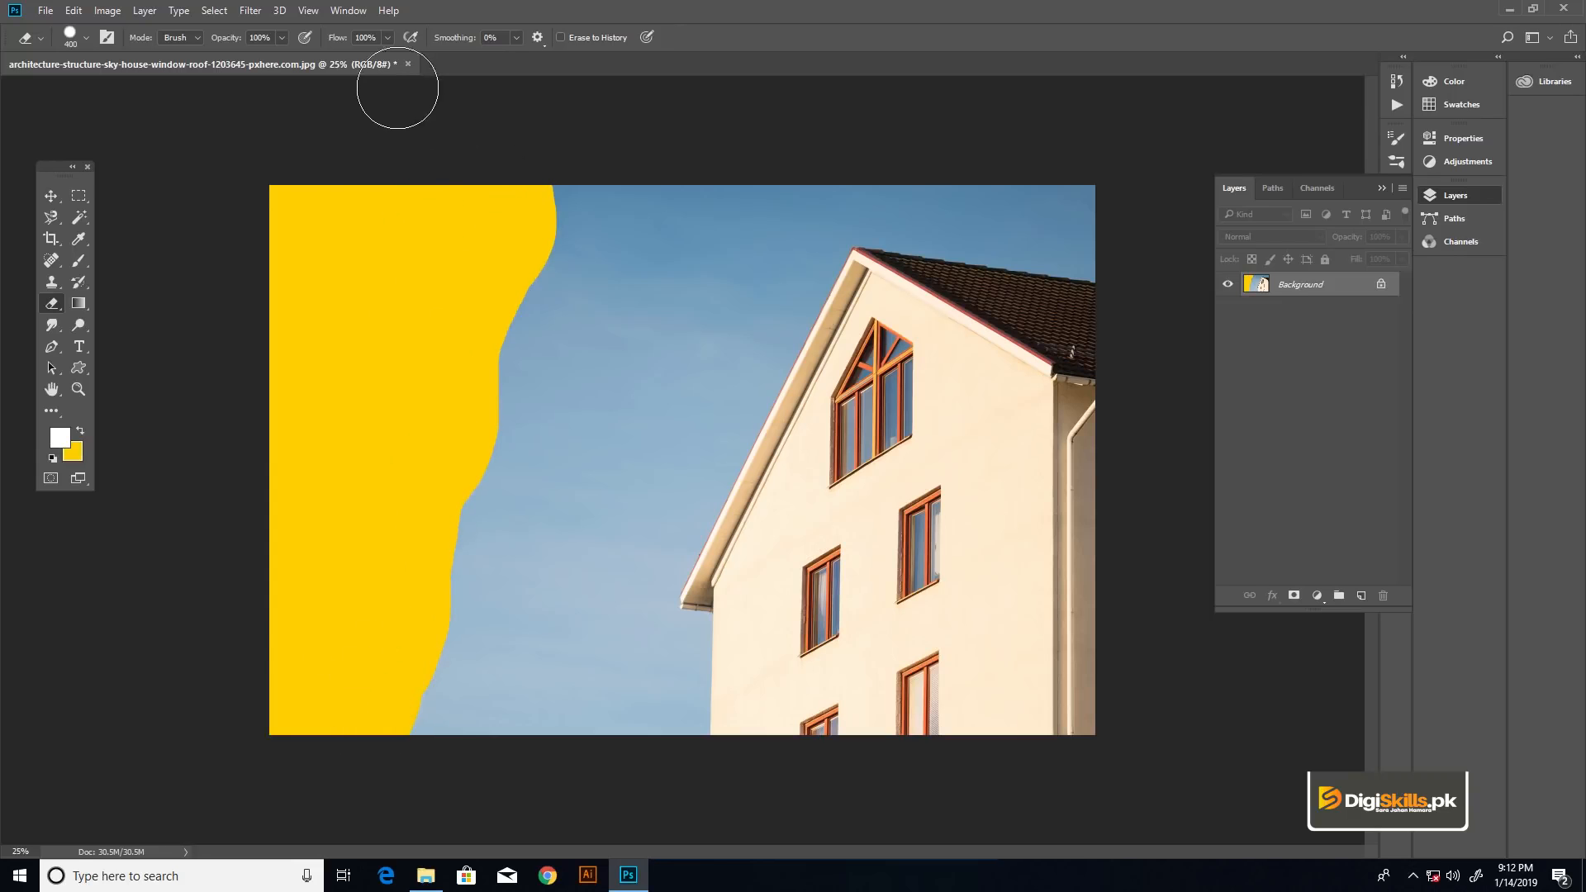
key(ctrl+z)
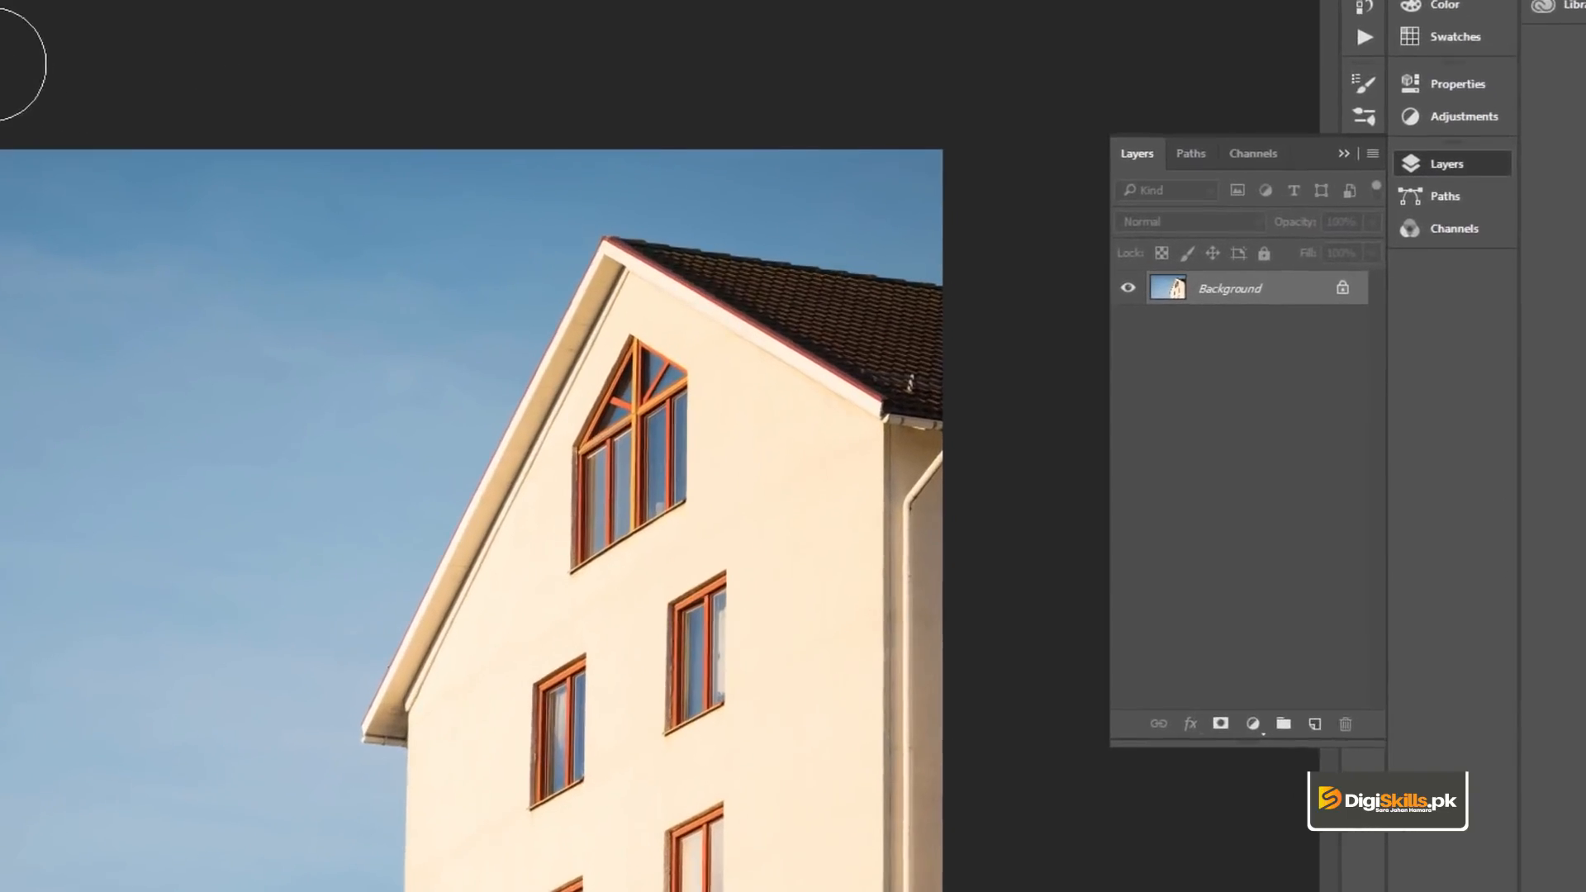
- Convert the locked Background into a regular layer and add a yellow-filled layer beneath it
double_click(1227, 304)
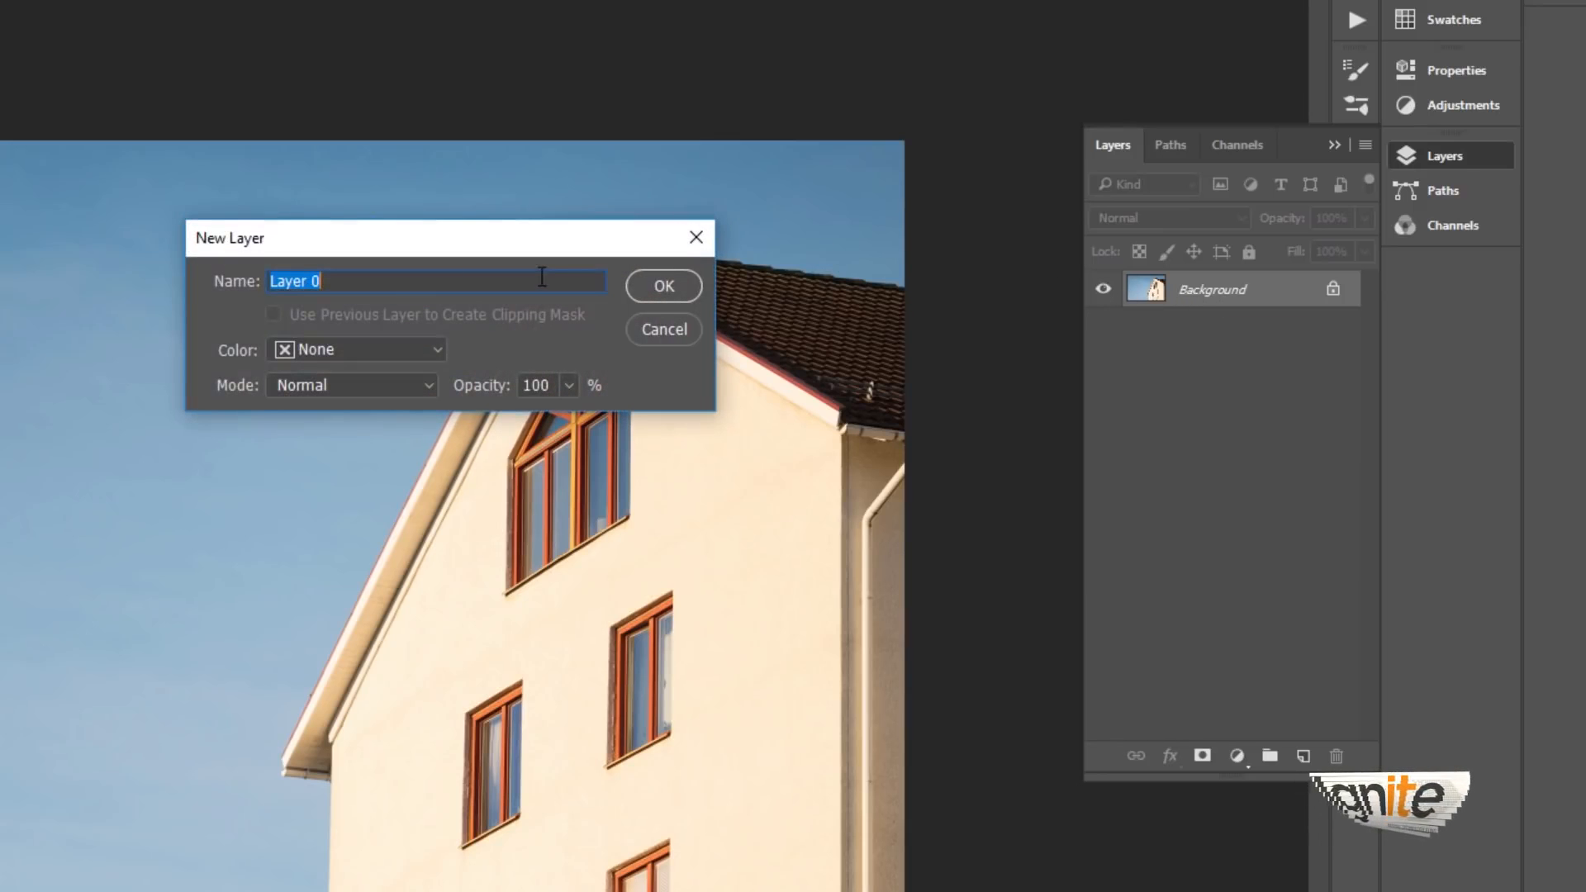
click(657, 286)
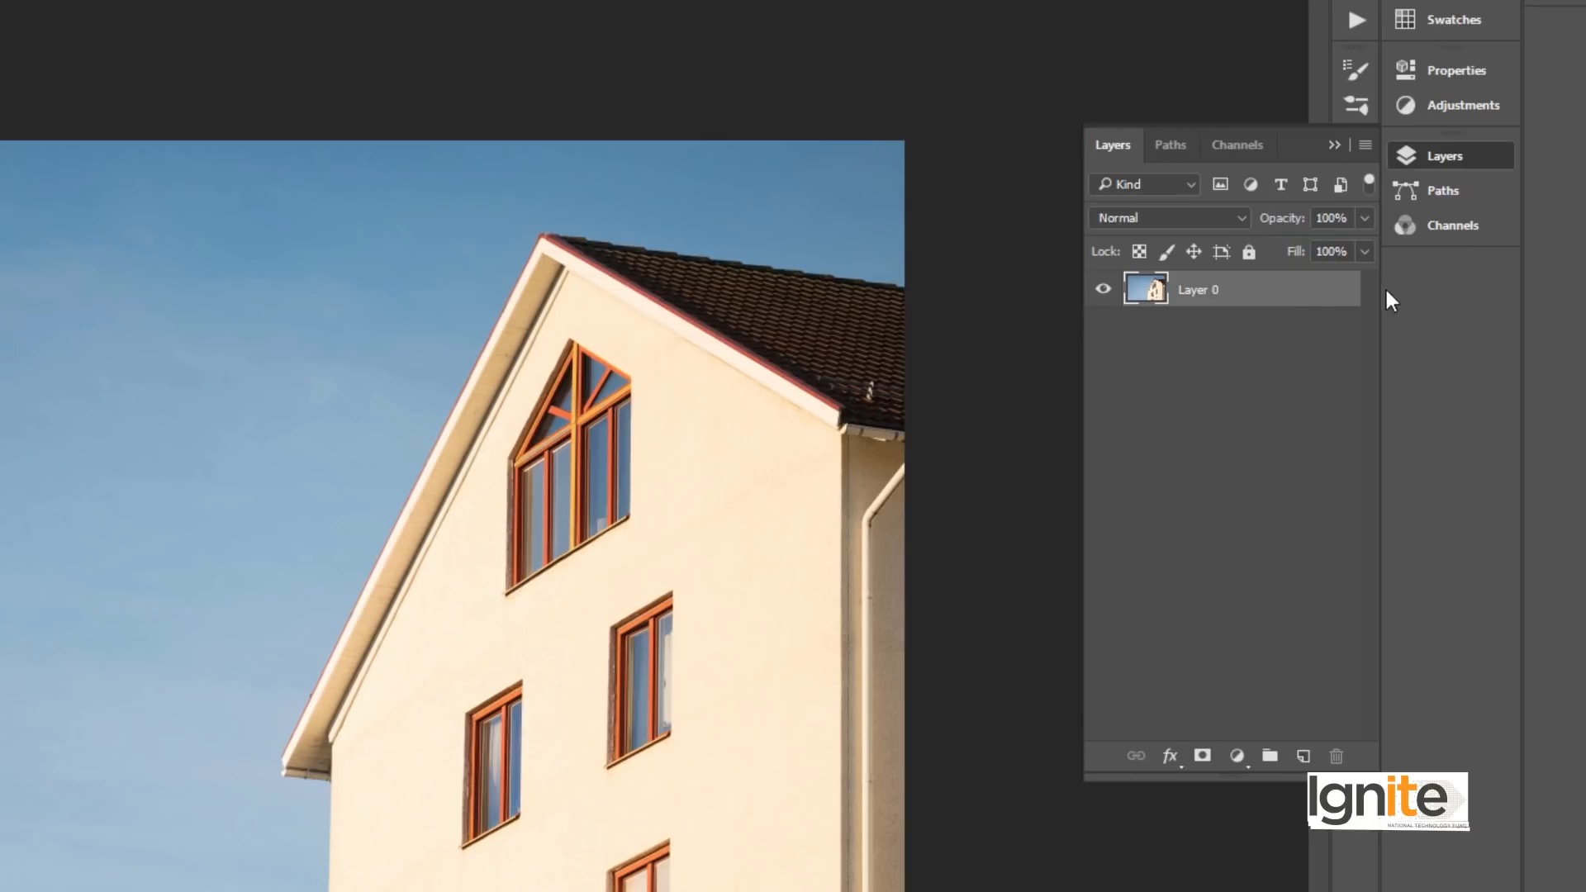
click(1305, 758)
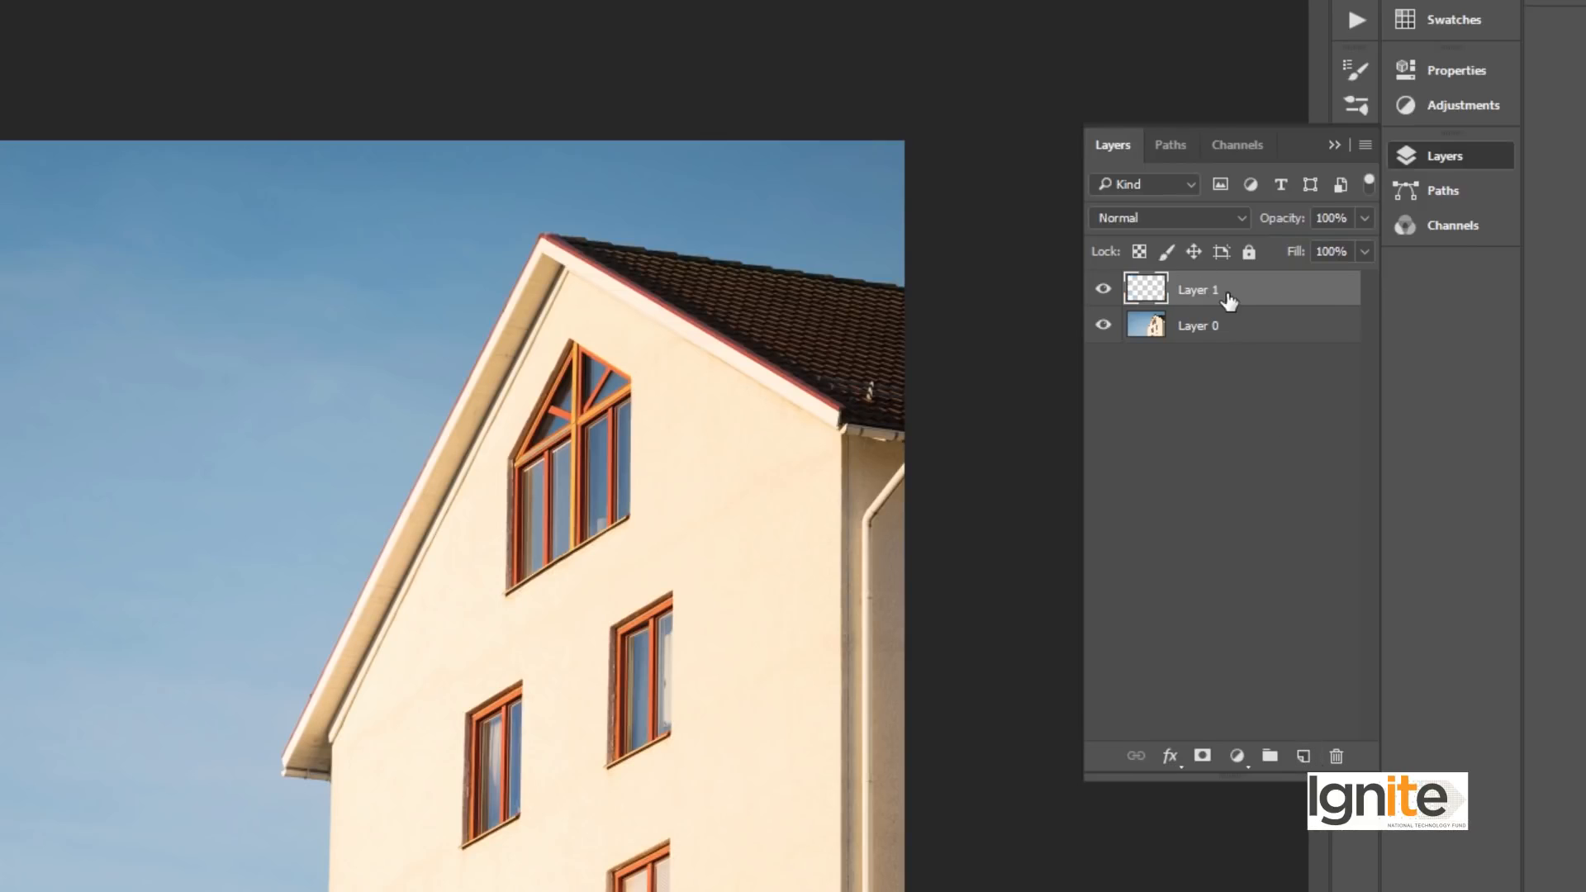
drag(1238, 289, 1243, 324)
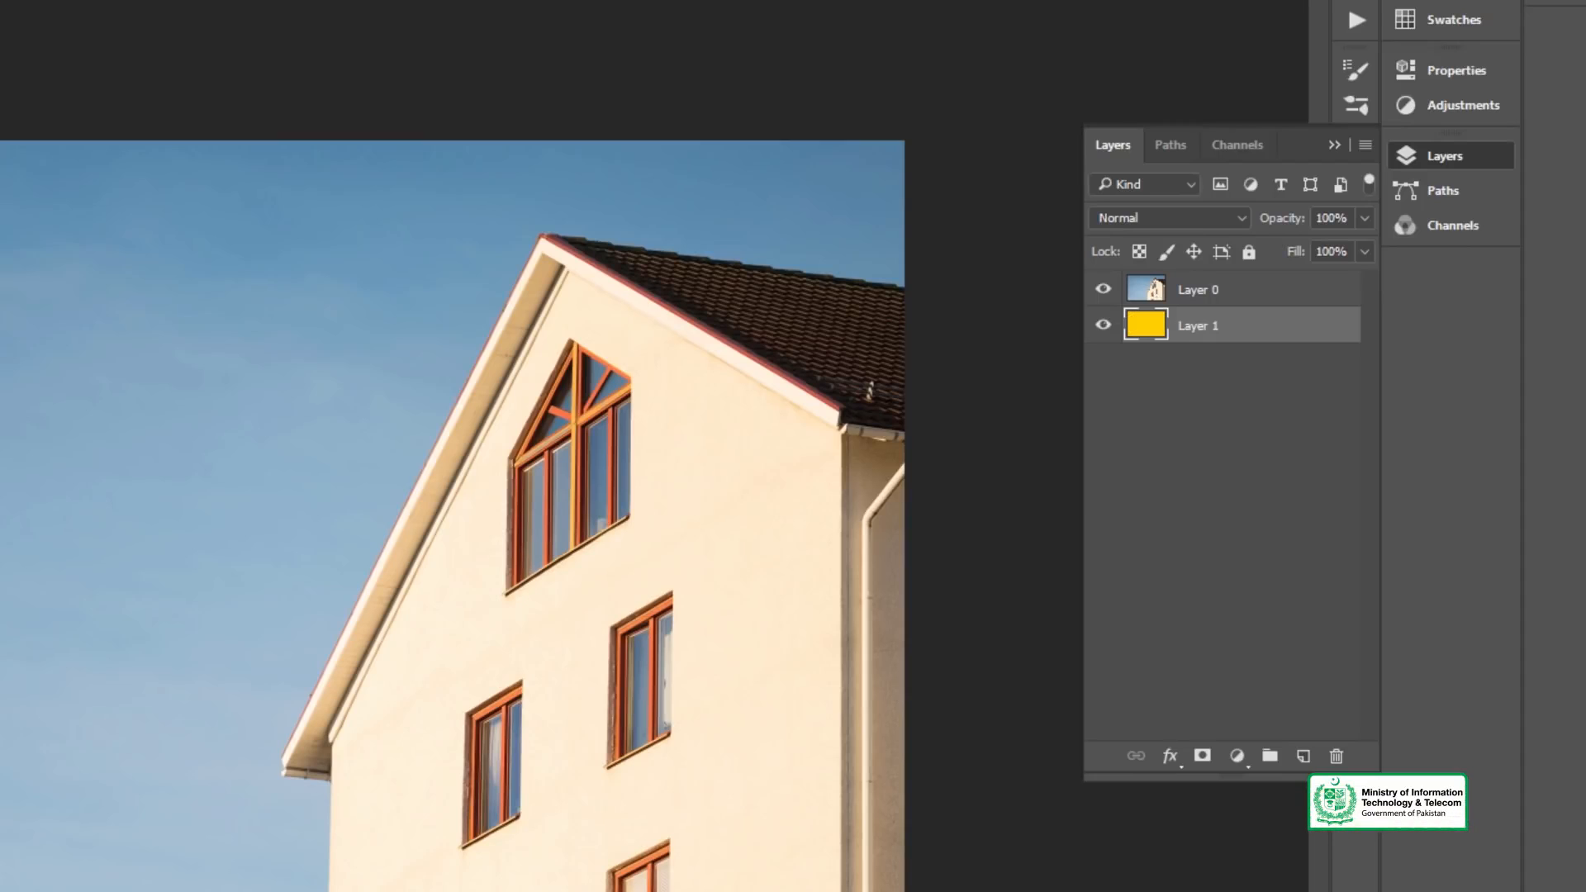
- Hide and reshow the house photo layer to check the yellow layer beneath it
click(1174, 295)
click(1104, 291)
click(1104, 291)
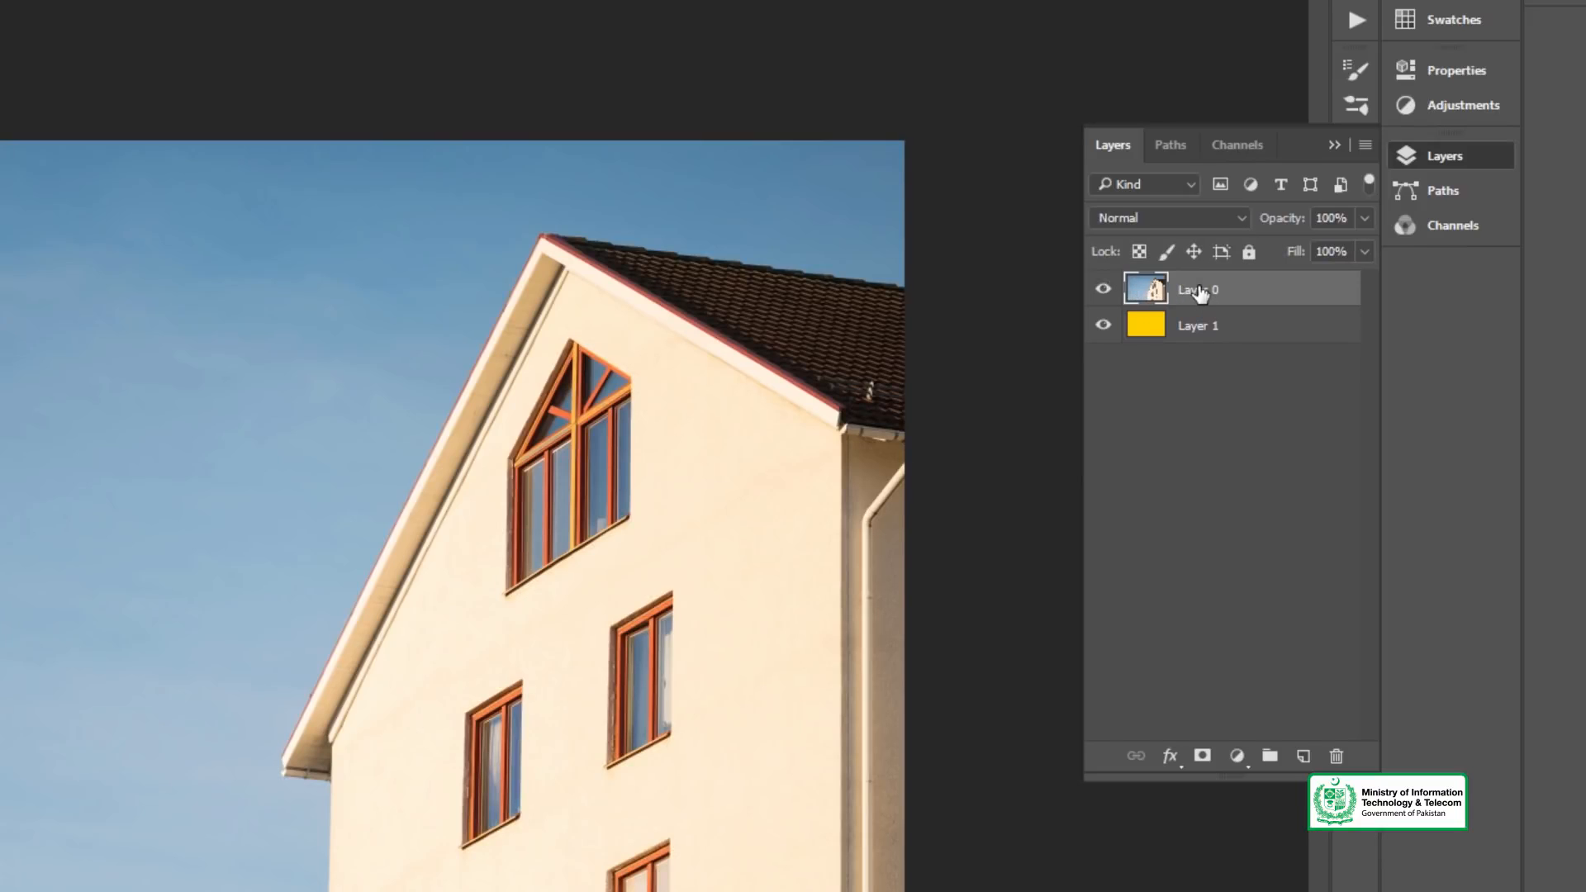
- Rename the yellow layer as BG and make Layer 0 active again
double_click(1203, 328)
click(1207, 328)
drag(1224, 324, 1154, 317)
text(BG)
key(Return)
click(1194, 294)
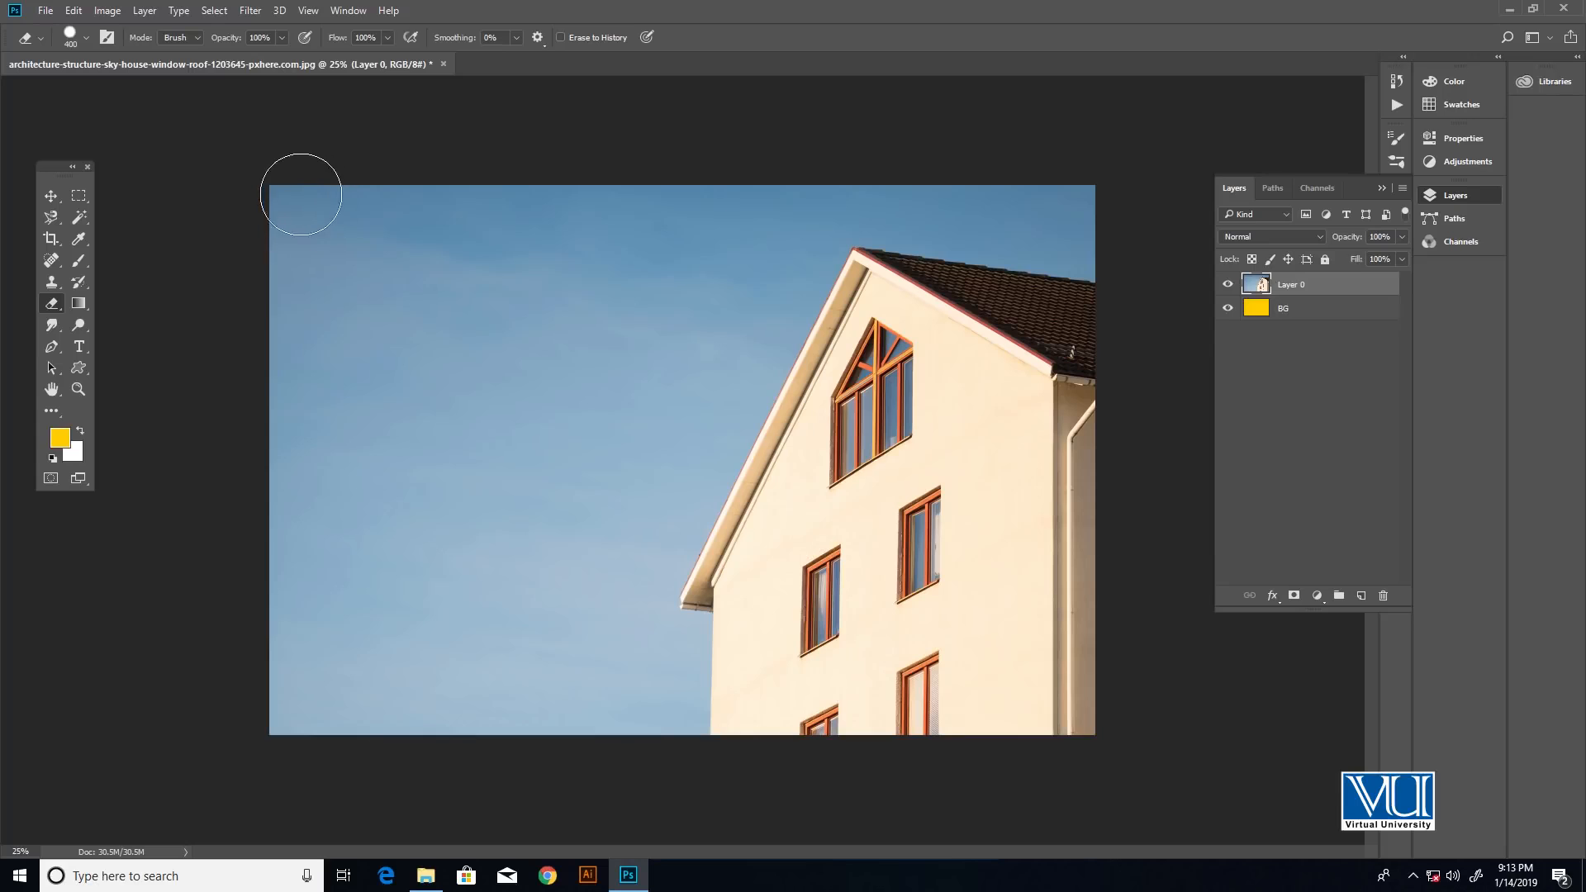
- Erase the left sky on Layer 0 with the yellow BG layer showing beneath, and undo the stroke
mouse_move(301, 194)
mouse_down()
mouse_move(274, 233)
mouse_move(312, 189)
mouse_move(273, 276)
mouse_move(282, 290)
mouse_move(388, 201)
mouse_move(313, 318)
mouse_move(287, 389)
mouse_move(291, 435)
mouse_move(353, 322)
mouse_move(469, 208)
mouse_move(358, 414)
mouse_move(268, 509)
mouse_move(316, 369)
mouse_move(500, 211)
mouse_move(531, 225)
mouse_move(310, 549)
mouse_move(271, 742)
mouse_move(310, 717)
mouse_move(351, 517)
mouse_move(520, 348)
mouse_move(586, 190)
mouse_move(480, 355)
mouse_up()
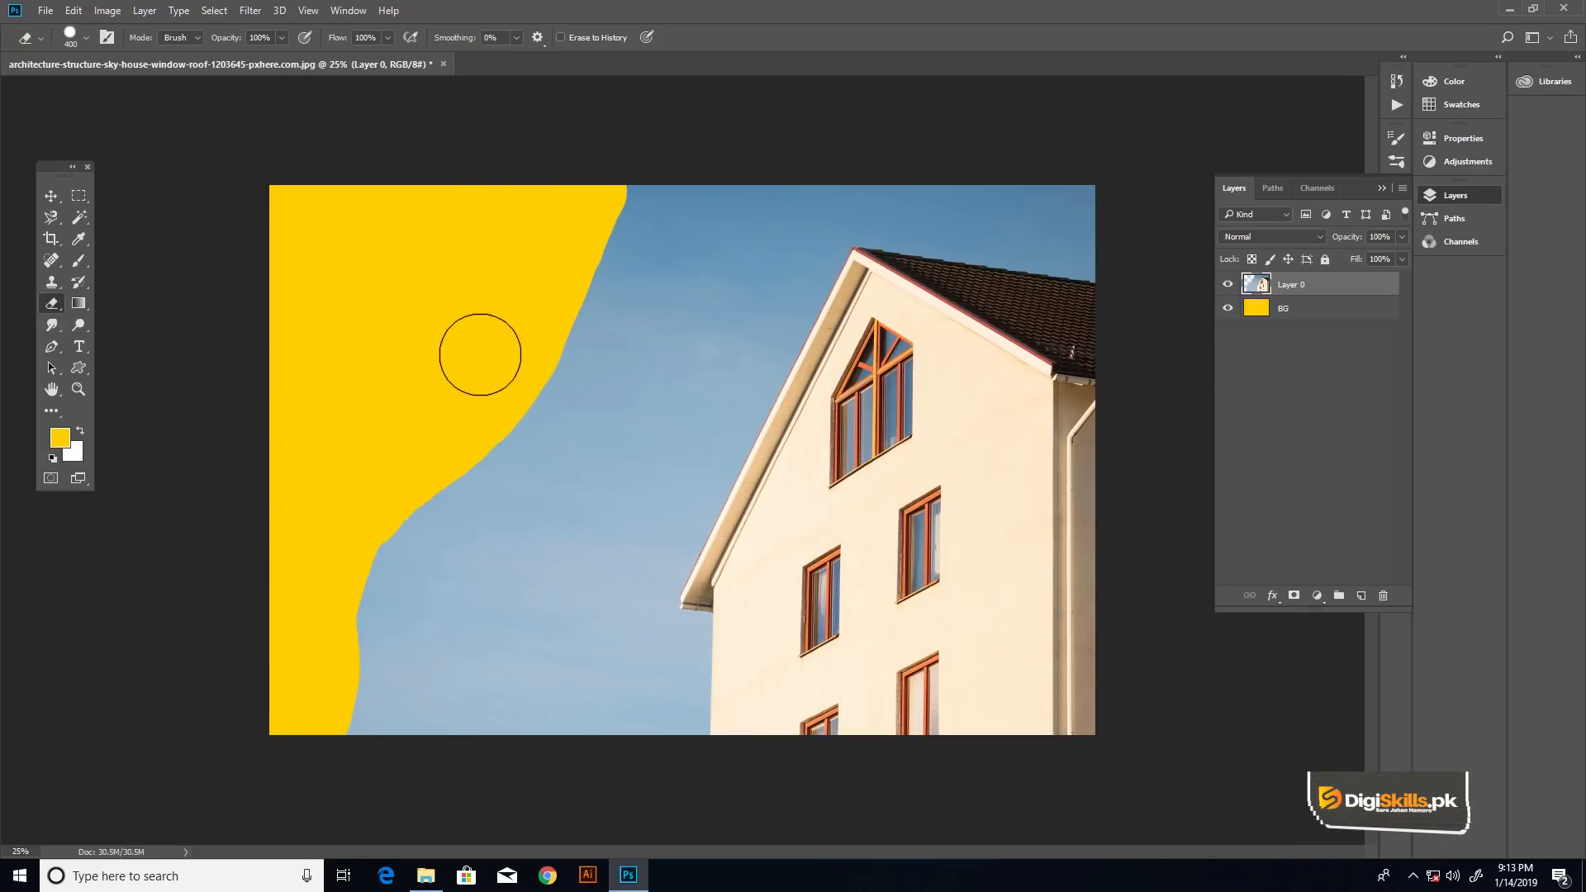
key(ctrl+z)
- Hide the BG layer and make Layer 0 the active layer
click(1271, 312)
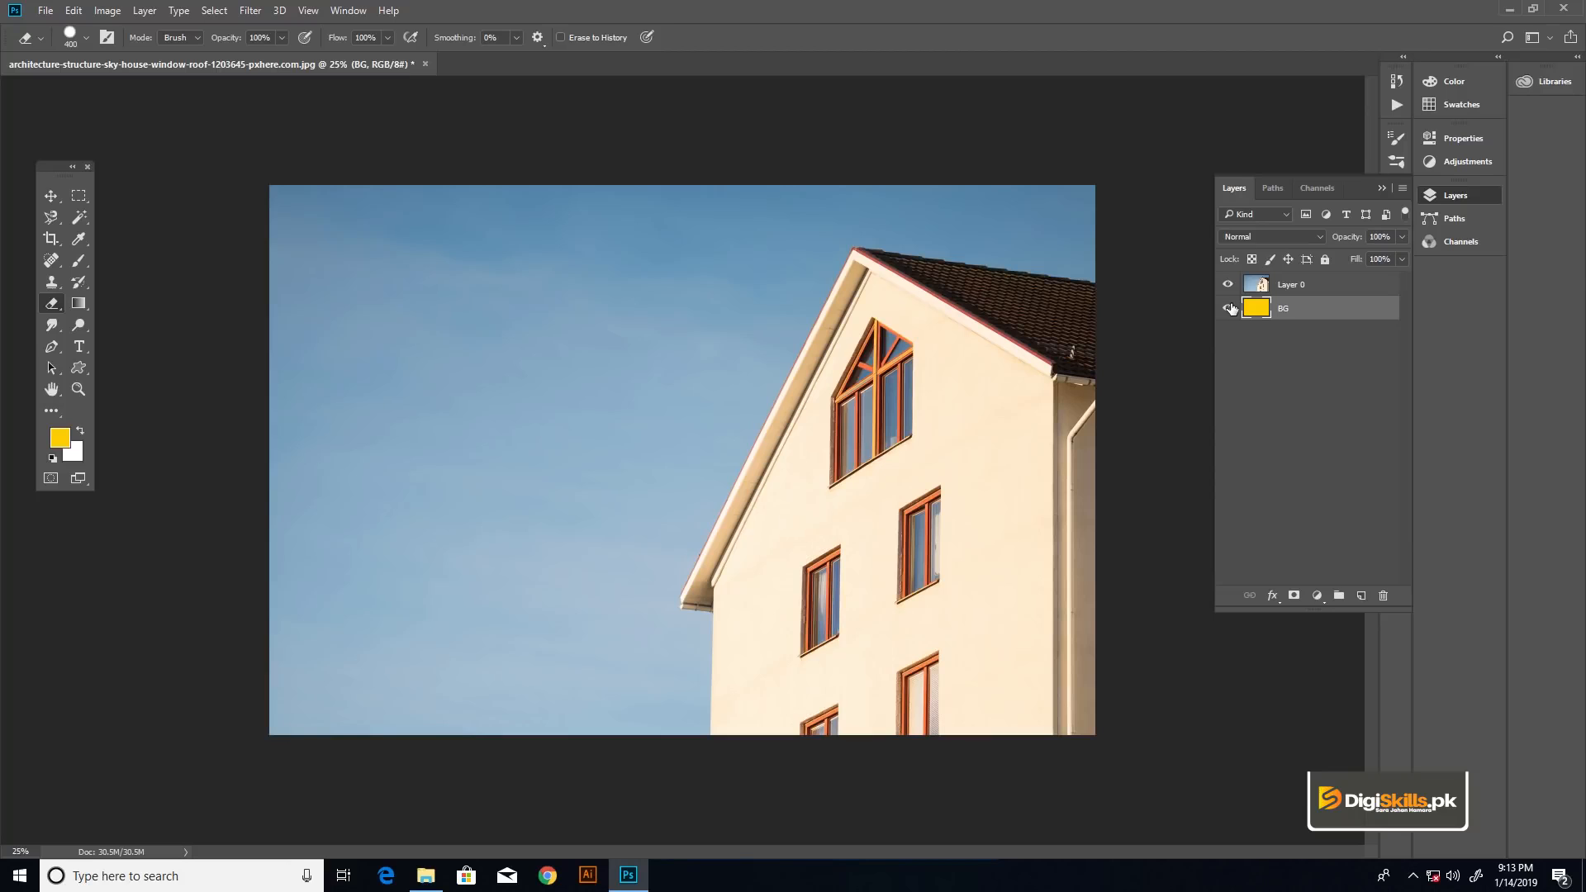
click(1293, 287)
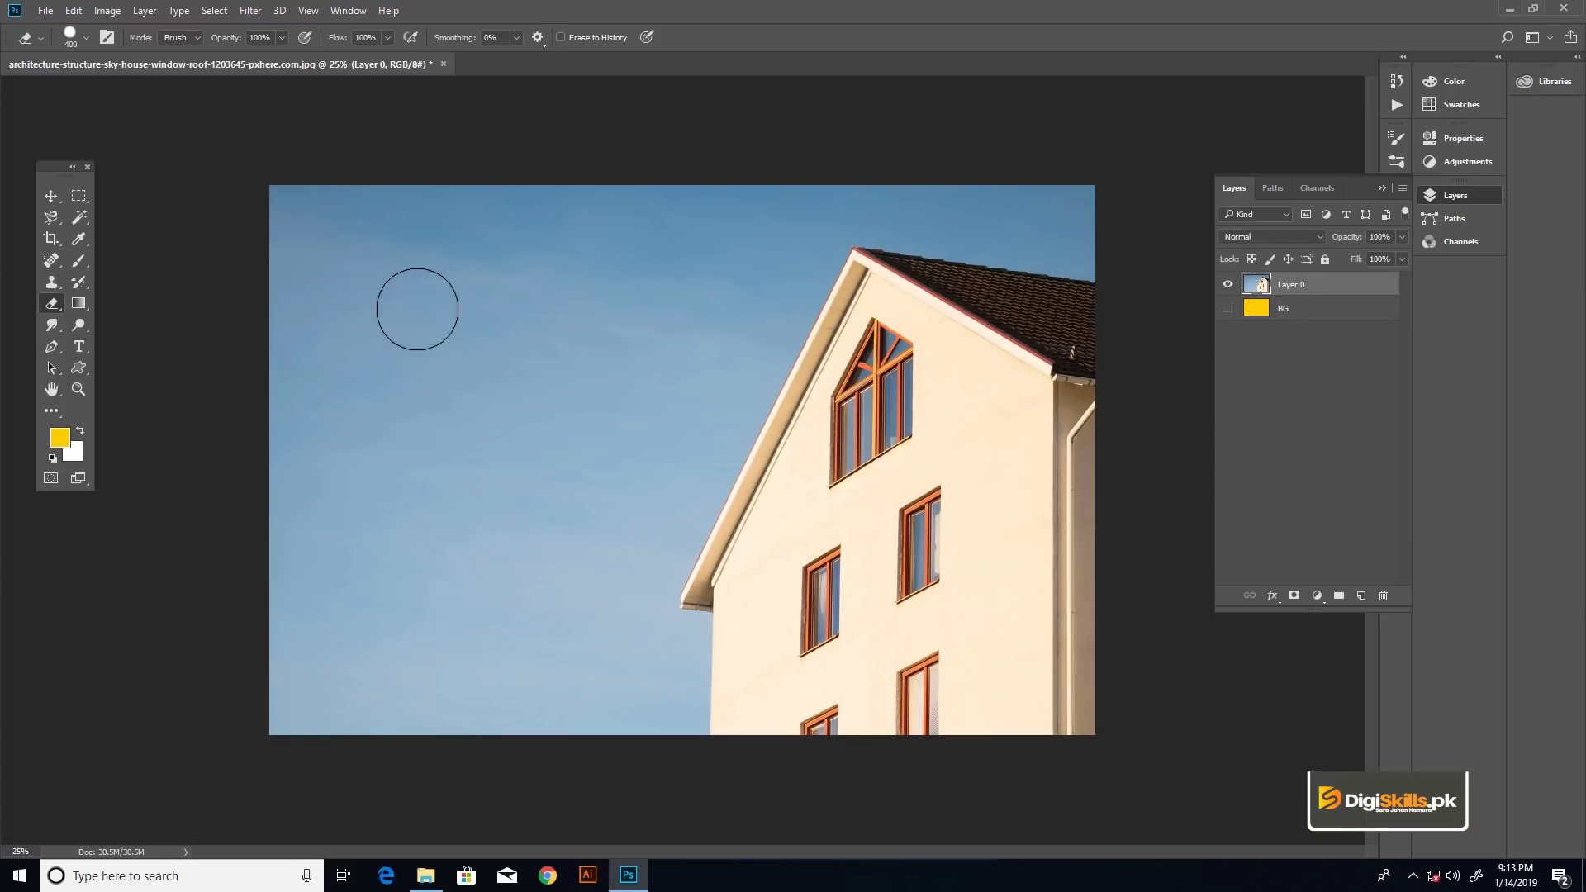
- Erase the left side of the sky on Layer 0 to transparency with the hard tip, and undo it
mouse_move(305, 190)
mouse_down()
mouse_move(339, 217)
mouse_move(332, 301)
mouse_move(268, 415)
mouse_move(373, 328)
mouse_move(326, 445)
mouse_move(398, 210)
mouse_move(446, 330)
mouse_move(401, 433)
mouse_move(378, 396)
mouse_move(406, 287)
mouse_move(306, 480)
mouse_move(272, 680)
mouse_move(300, 770)
mouse_move(312, 617)
mouse_move(384, 508)
mouse_move(372, 780)
mouse_move(411, 687)
mouse_move(494, 176)
mouse_move(511, 187)
mouse_move(517, 294)
mouse_move(500, 484)
mouse_move(452, 616)
mouse_move(448, 723)
mouse_move(469, 761)
mouse_move(548, 456)
mouse_move(563, 170)
mouse_up()
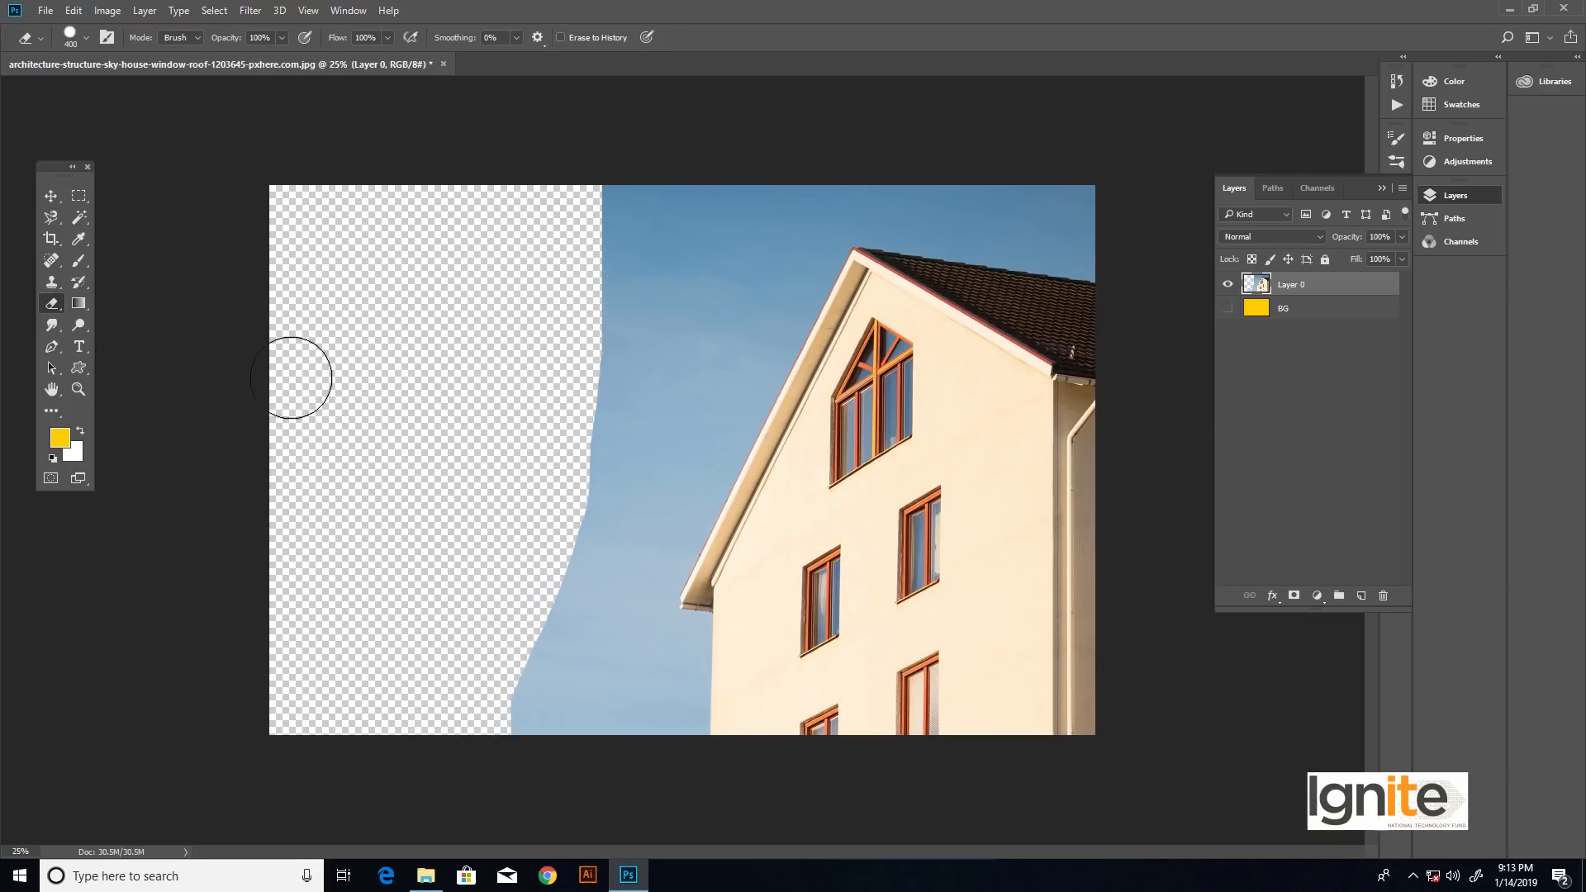
click(1261, 310)
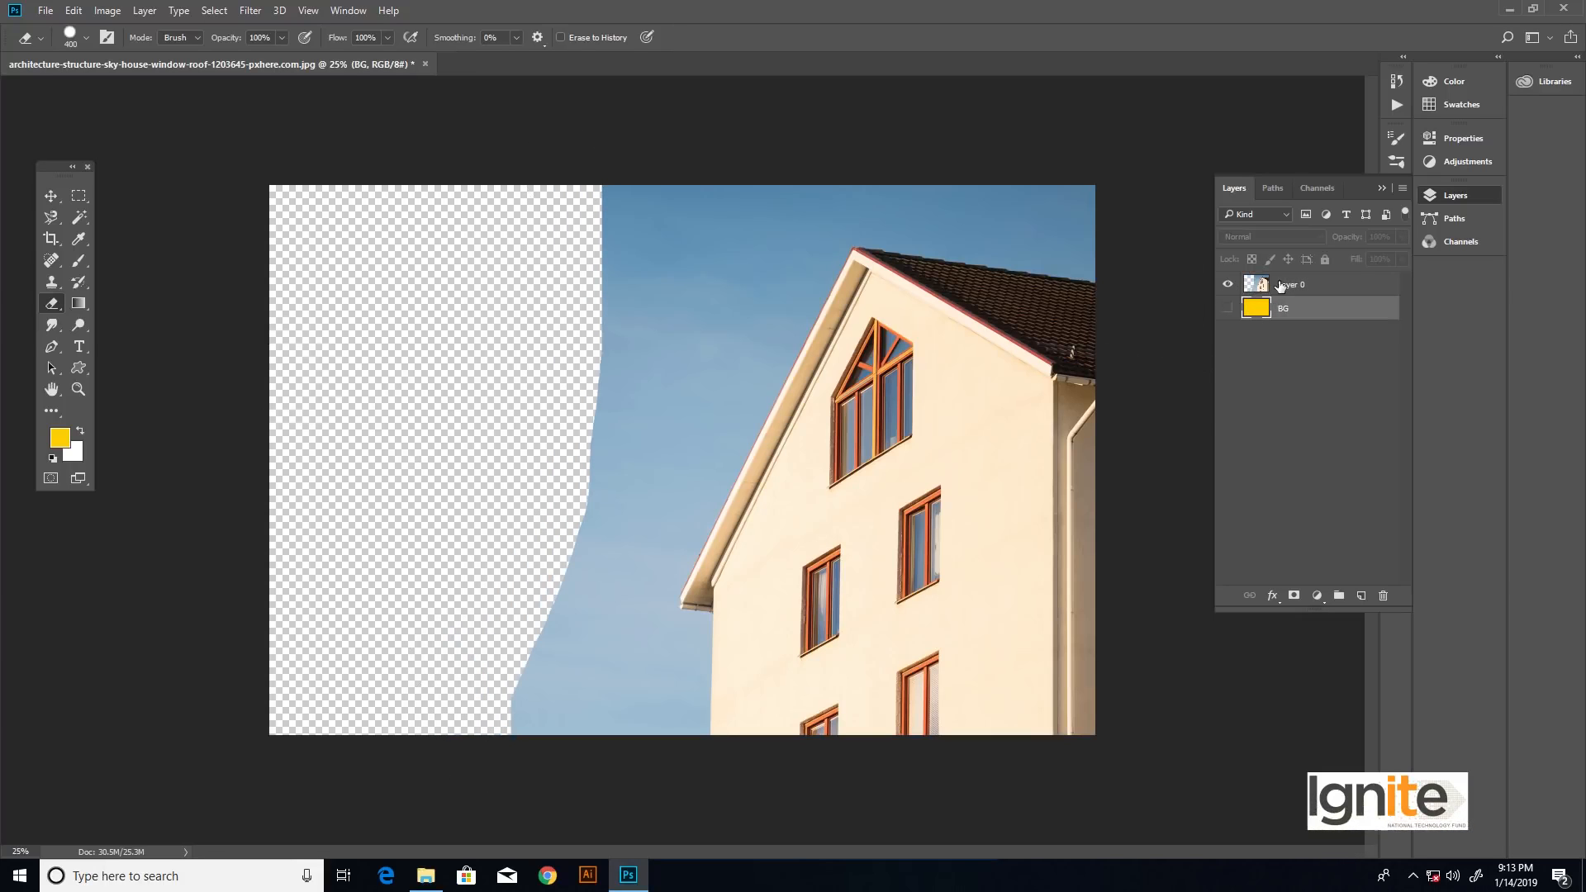
click(1279, 285)
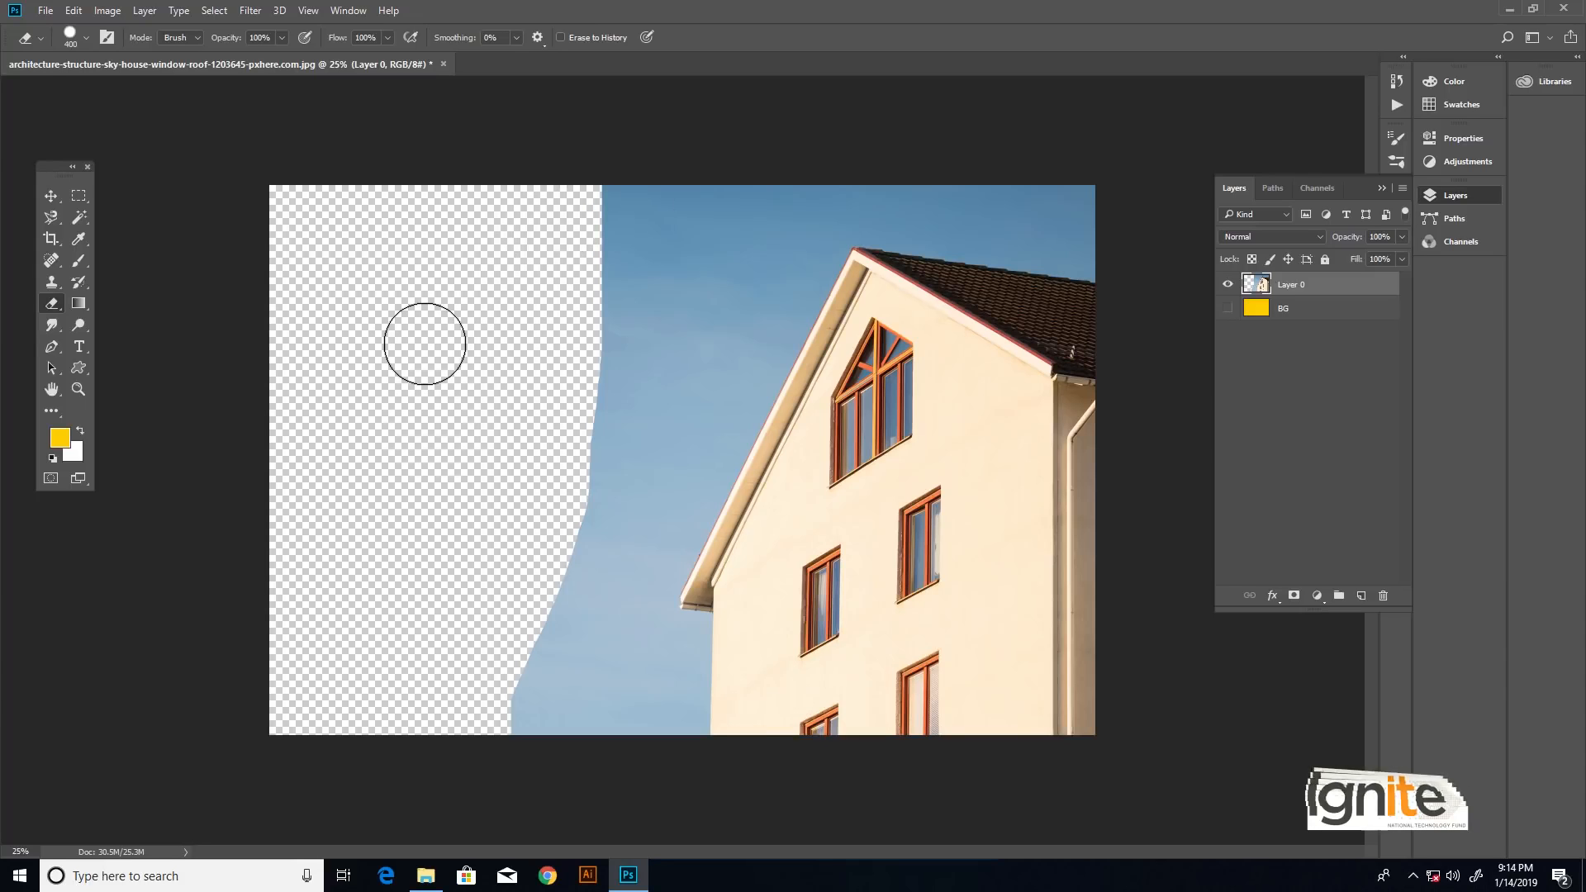
key(ctrl+z)
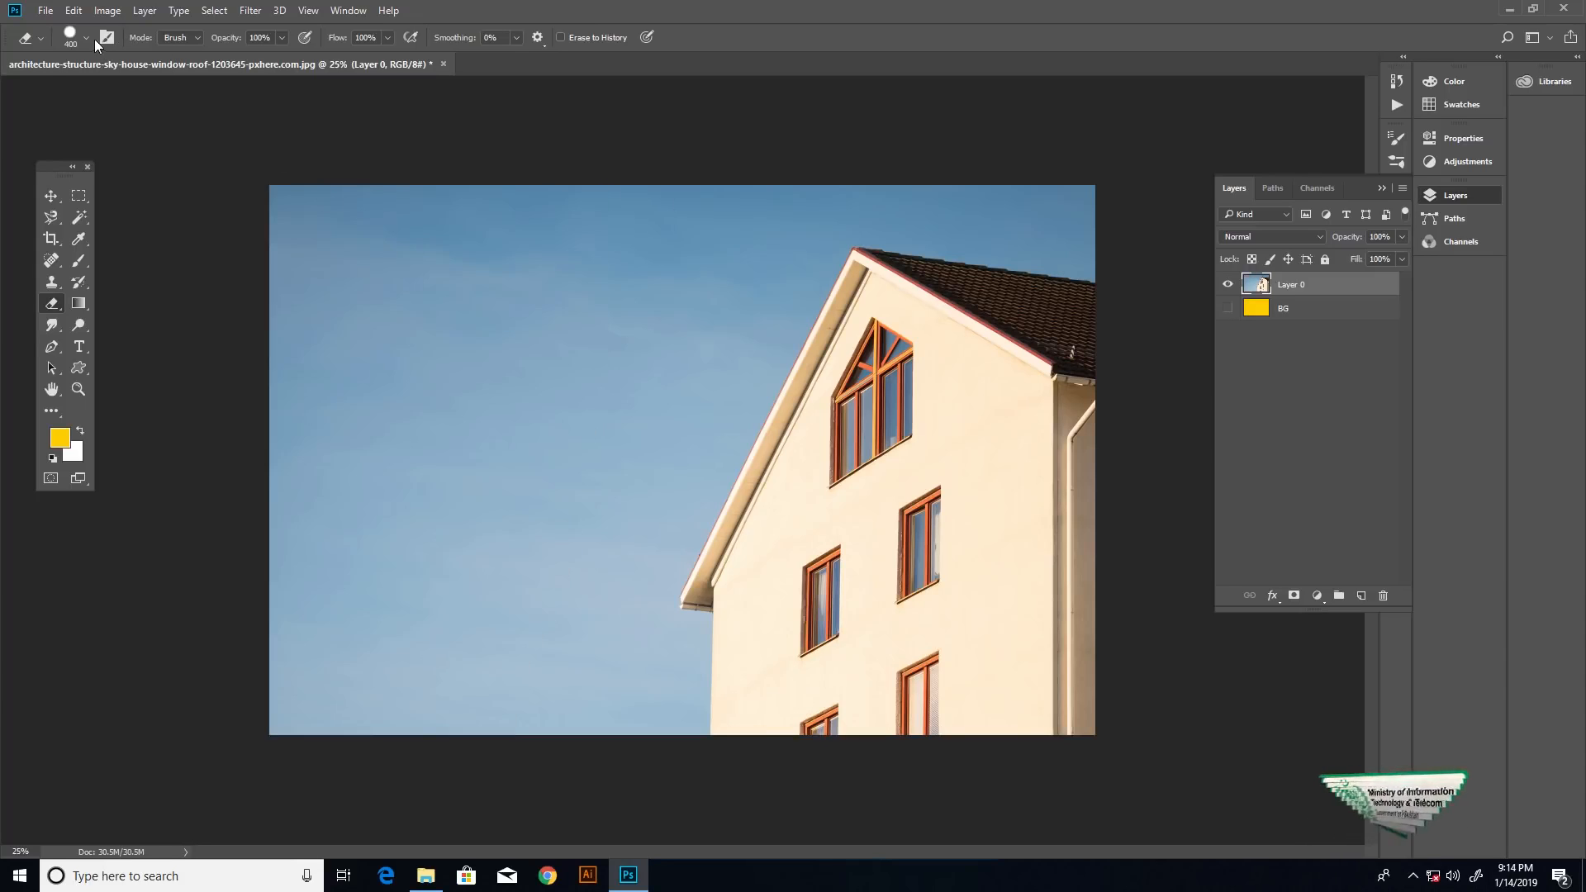
- Switch the eraser to the Soft Round tip and erase the upper-left sky on Layer 0
click(86, 38)
click(88, 234)
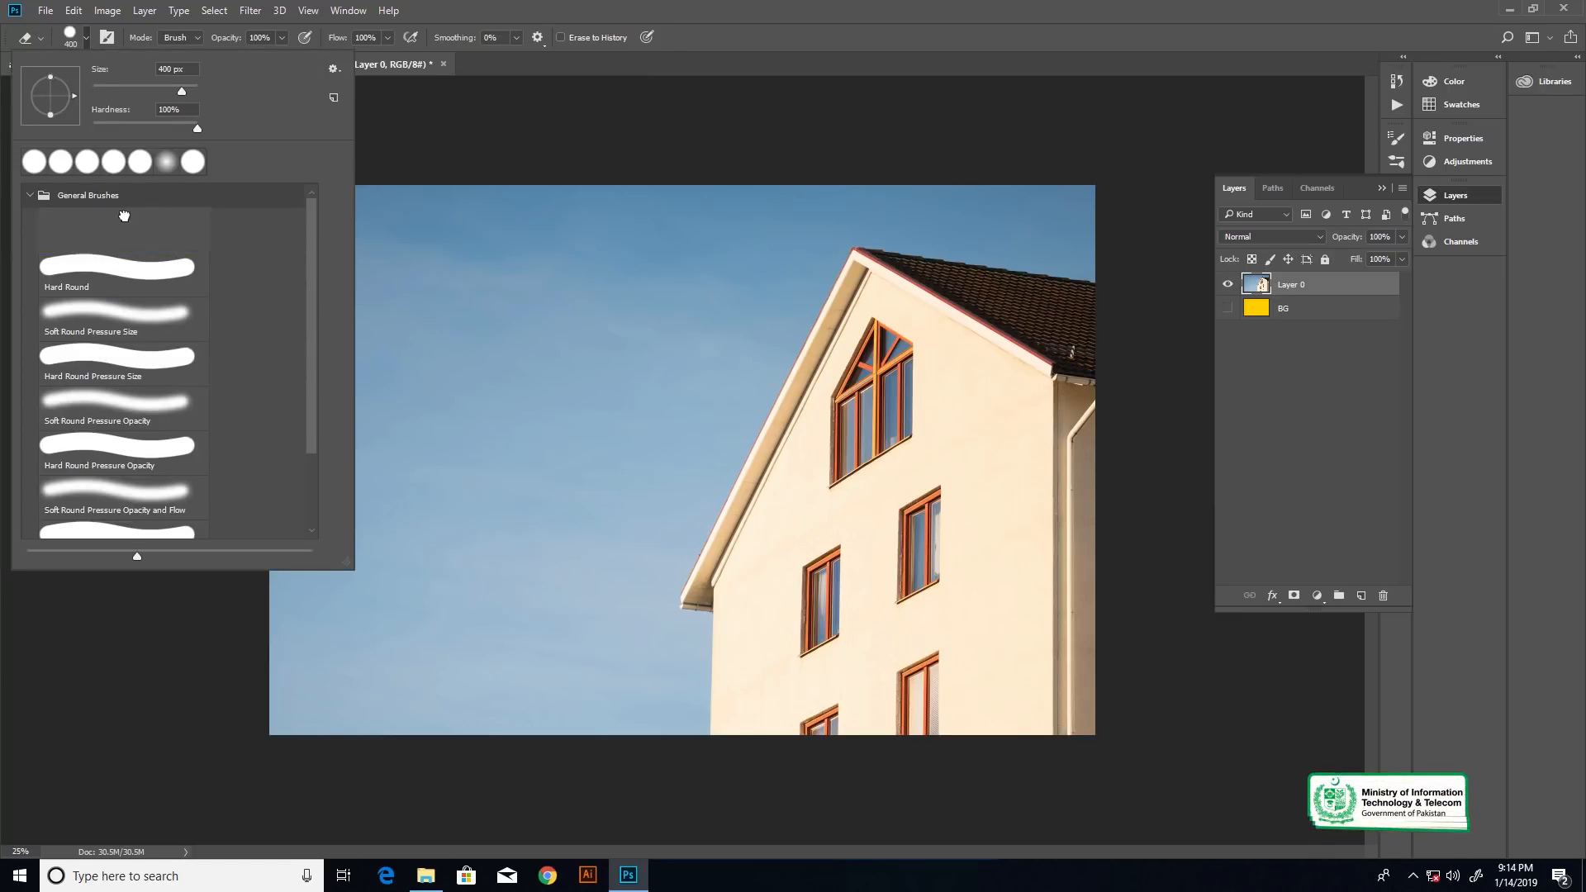
click(447, 119)
mouse_move(396, 201)
mouse_down()
mouse_move(294, 237)
mouse_move(365, 219)
mouse_move(288, 374)
mouse_up()
mouse_move(495, 171)
mouse_down()
mouse_move(332, 332)
mouse_move(299, 466)
mouse_move(427, 349)
mouse_move(278, 508)
mouse_move(279, 329)
mouse_move(446, 229)
mouse_move(583, 203)
mouse_move(433, 471)
mouse_move(490, 330)
mouse_move(366, 530)
mouse_move(294, 607)
mouse_move(295, 472)
mouse_move(287, 636)
mouse_move(432, 544)
mouse_move(323, 614)
mouse_move(277, 663)
mouse_move(293, 687)
mouse_move(332, 591)
mouse_move(323, 204)
mouse_up()
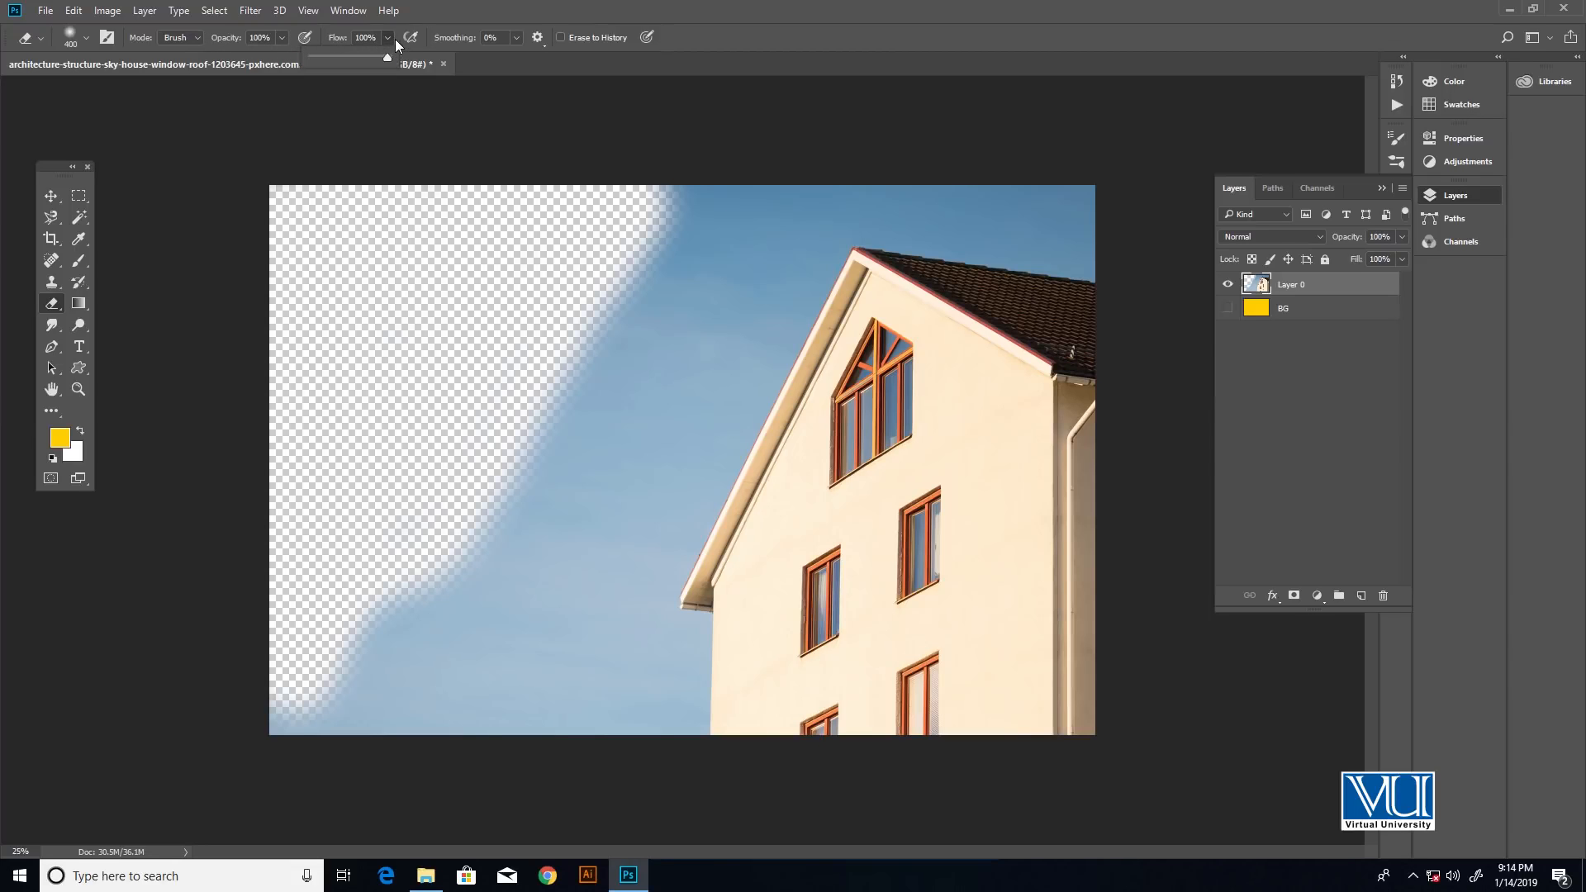
- Set the eraser flow to 15% and partially erase the sky along the edge of the transparent area
drag(332, 61, 322, 62)
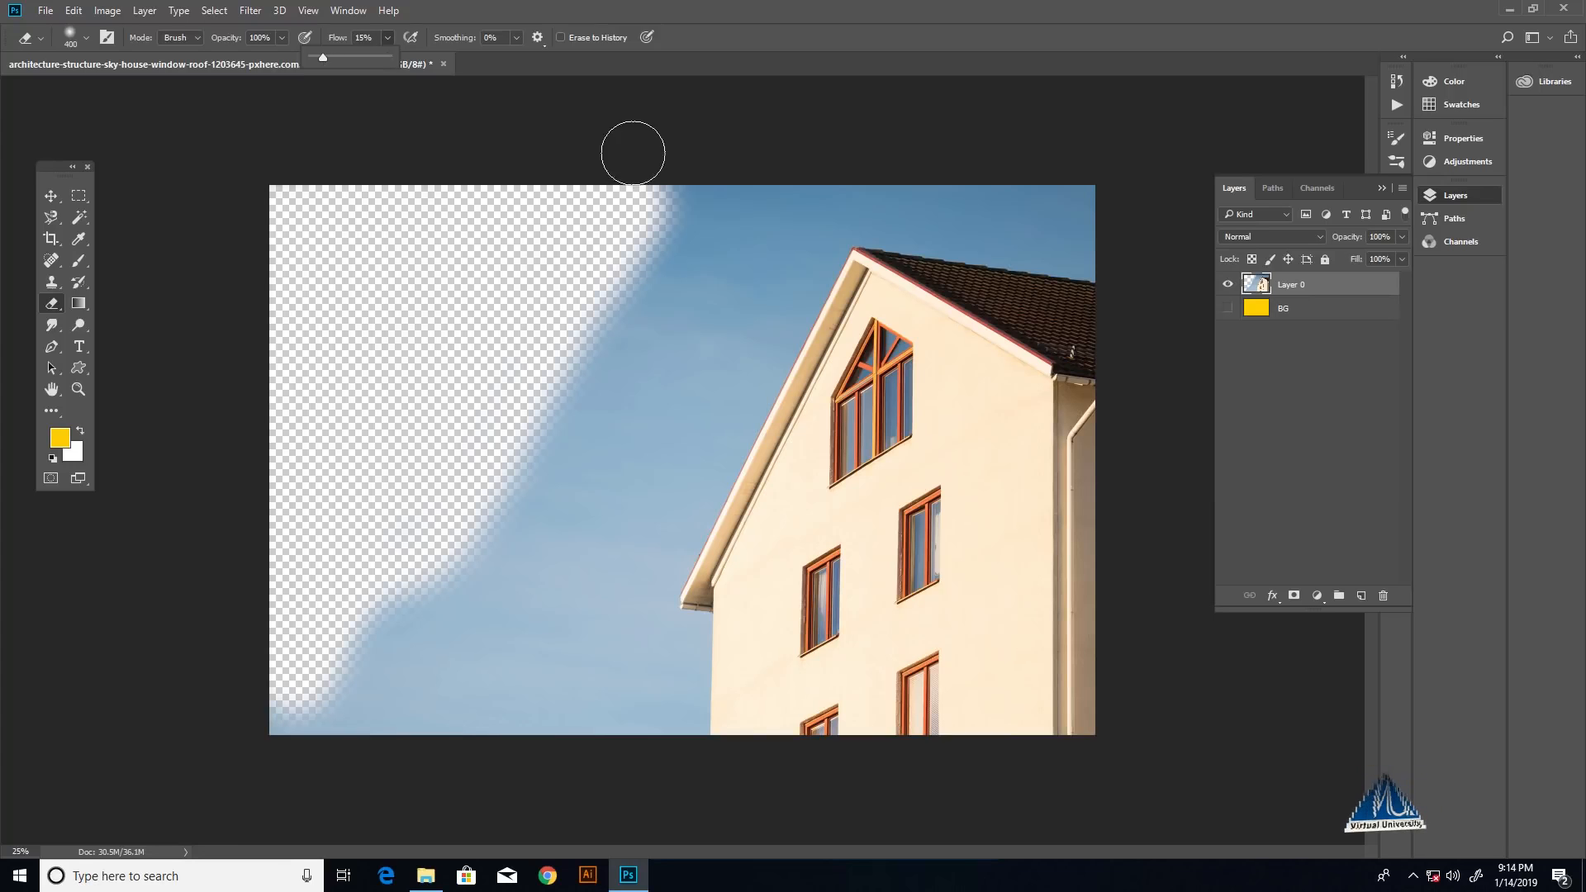
mouse_move(680, 203)
mouse_down()
mouse_move(641, 266)
mouse_move(664, 297)
mouse_move(659, 284)
mouse_move(609, 380)
mouse_move(573, 385)
mouse_move(534, 488)
mouse_move(548, 493)
mouse_move(539, 527)
mouse_move(503, 504)
mouse_move(465, 562)
mouse_up()
mouse_move(411, 607)
mouse_down()
mouse_move(367, 635)
mouse_move(362, 696)
mouse_move(306, 717)
mouse_move(334, 735)
mouse_move(417, 707)
mouse_move(492, 615)
mouse_move(489, 726)
mouse_move(528, 610)
mouse_move(579, 551)
mouse_move(535, 734)
mouse_move(648, 429)
mouse_move(710, 180)
mouse_up()
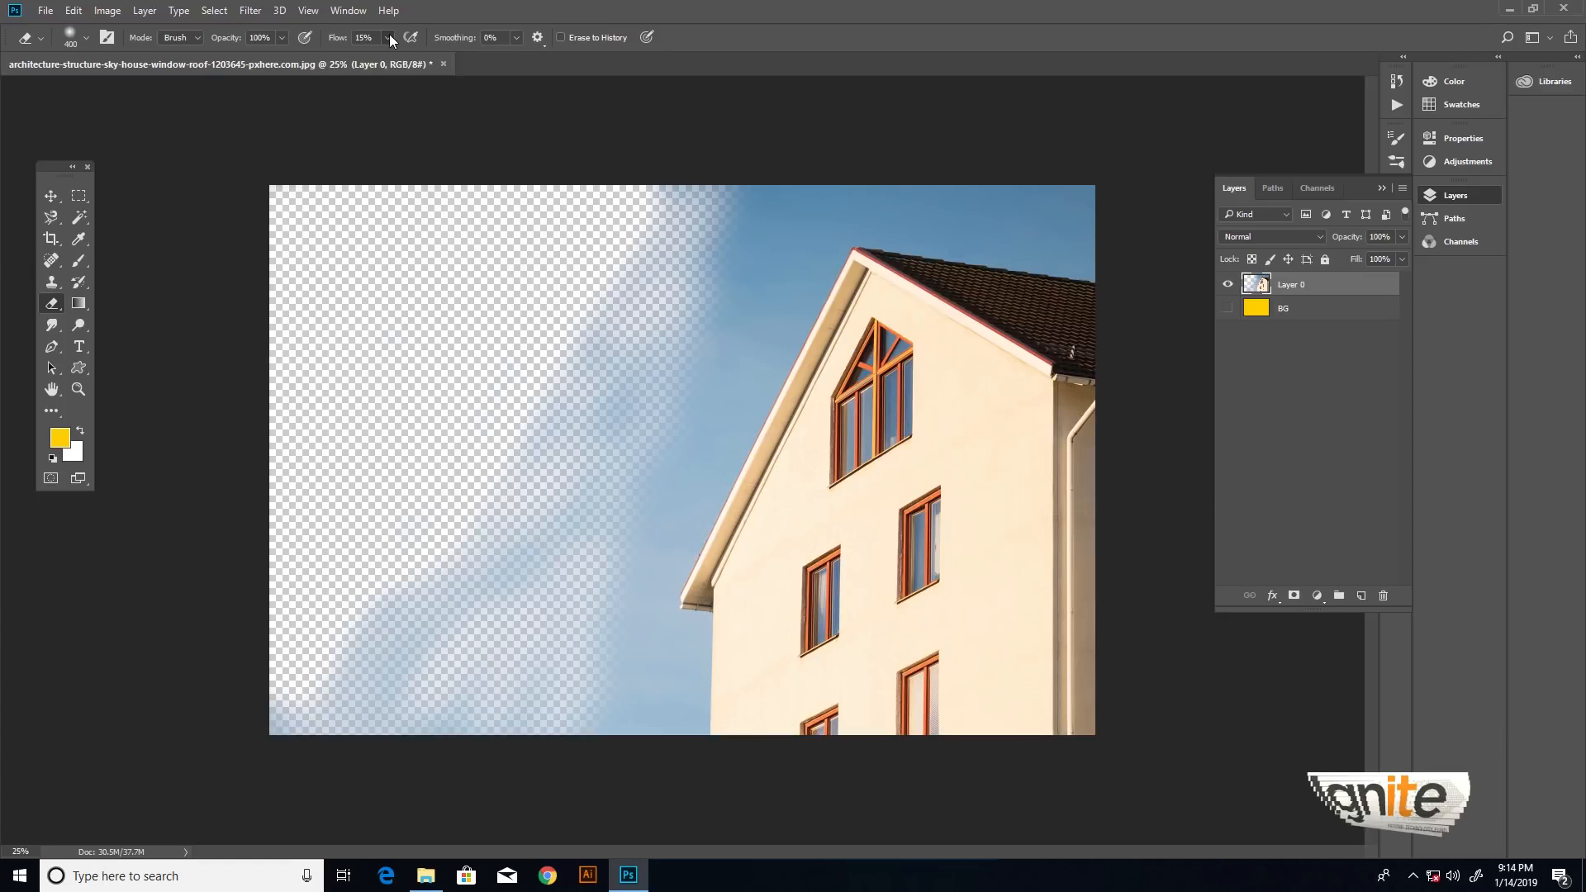
- Switch the eraser to the 400 px Hard Round tip with 100% flow and erase the partially faded sky
click(388, 38)
click(455, 60)
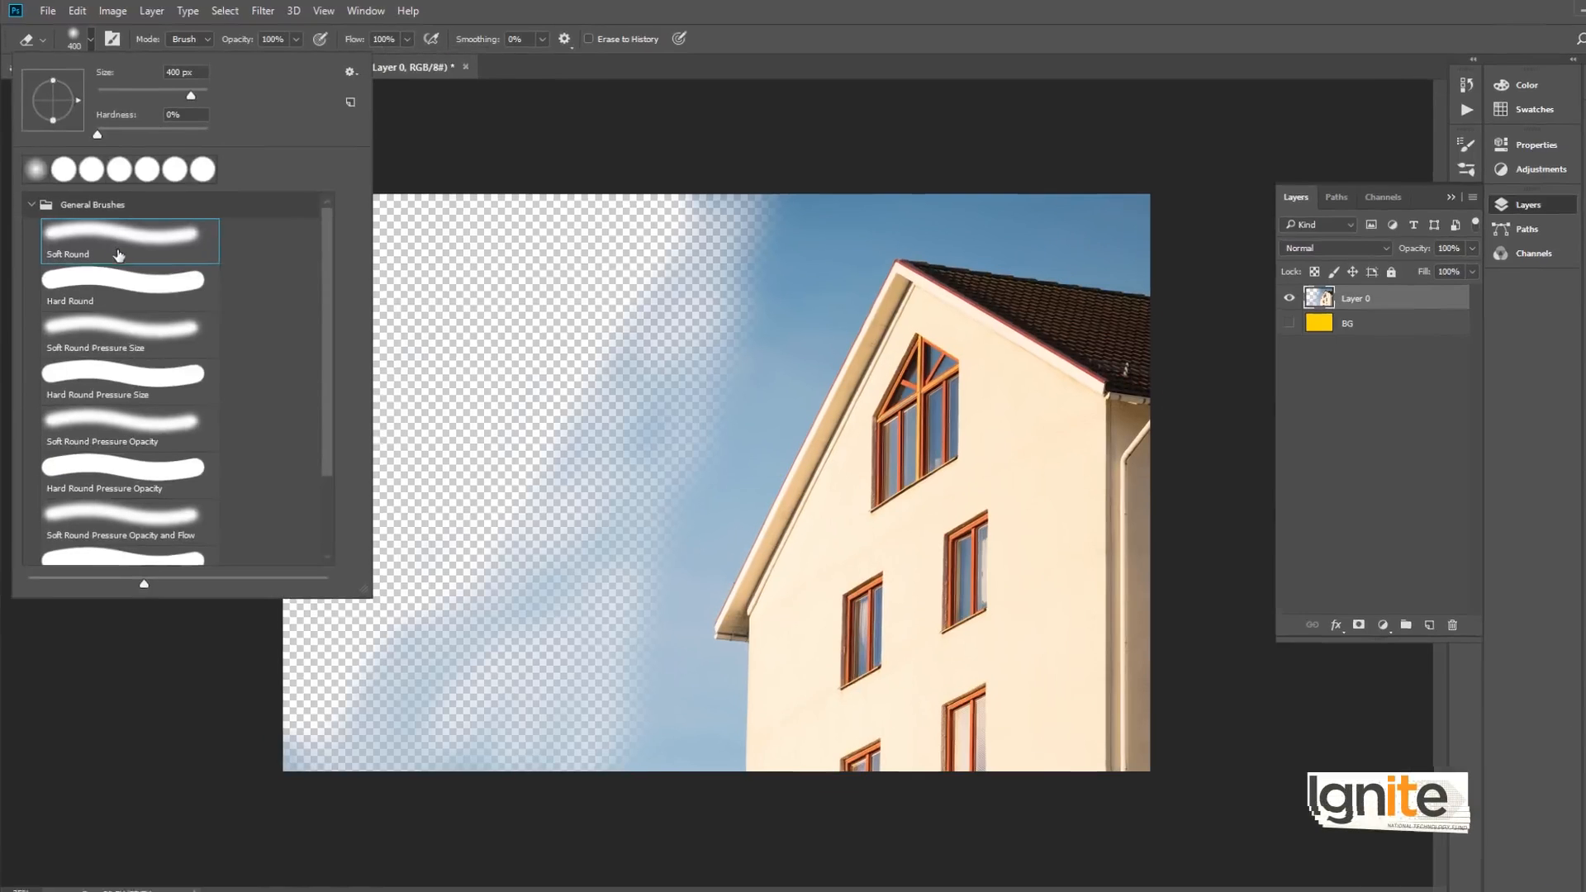
click(67, 169)
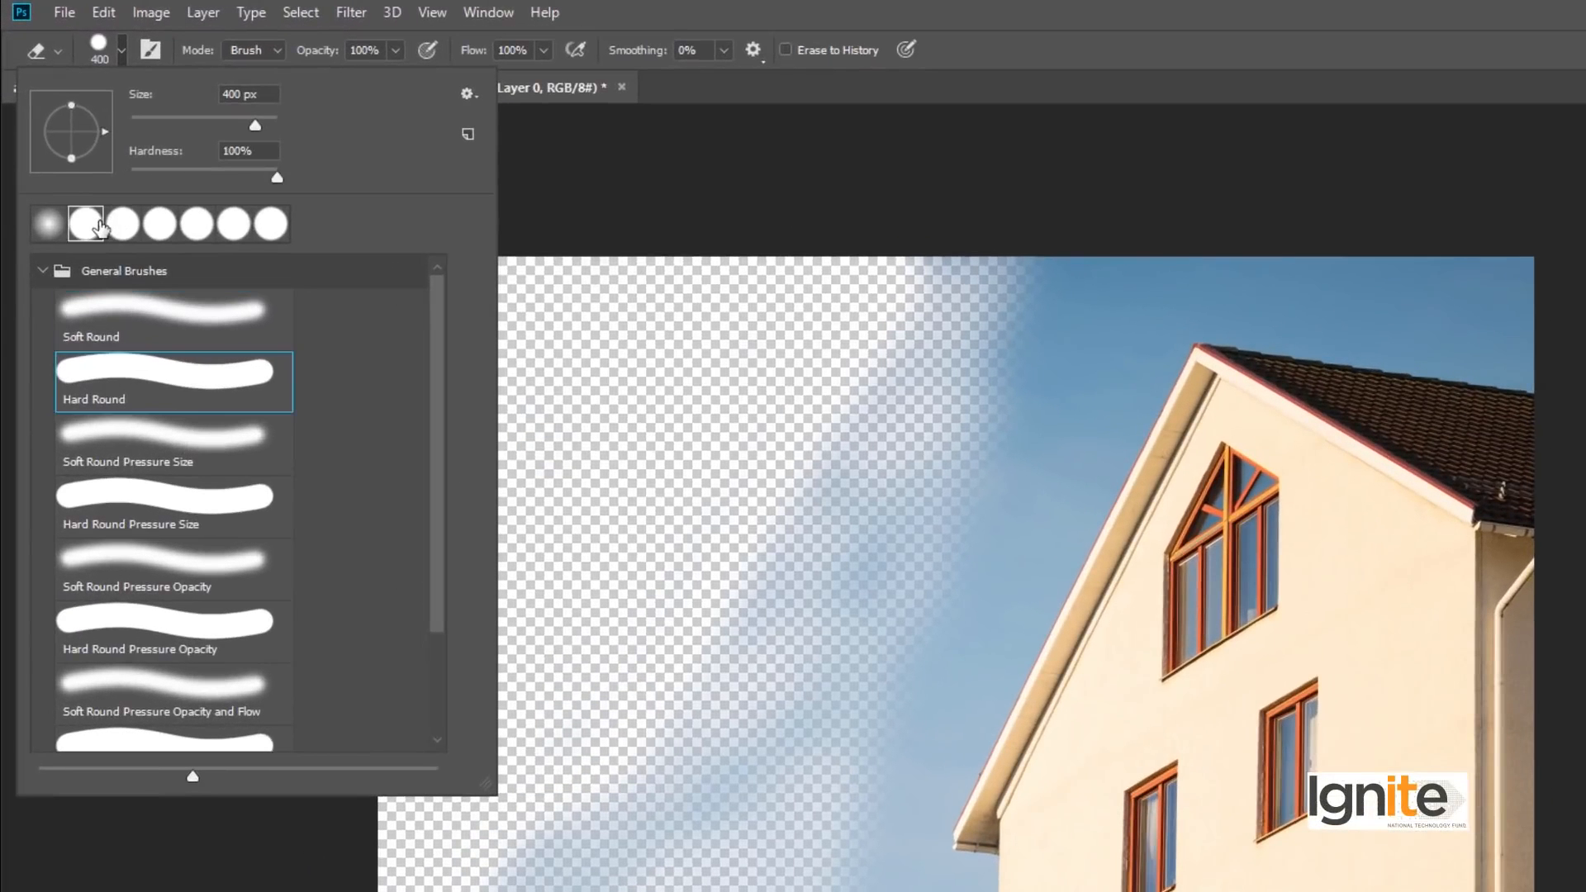
click(757, 210)
mouse_move(1009, 277)
mouse_down()
mouse_move(923, 359)
mouse_move(866, 285)
mouse_move(803, 504)
mouse_move(896, 441)
mouse_move(732, 494)
mouse_move(689, 280)
mouse_up()
mouse_move(760, 582)
mouse_down()
mouse_move(814, 641)
mouse_move(708, 654)
mouse_move(556, 800)
mouse_move(503, 891)
mouse_up()
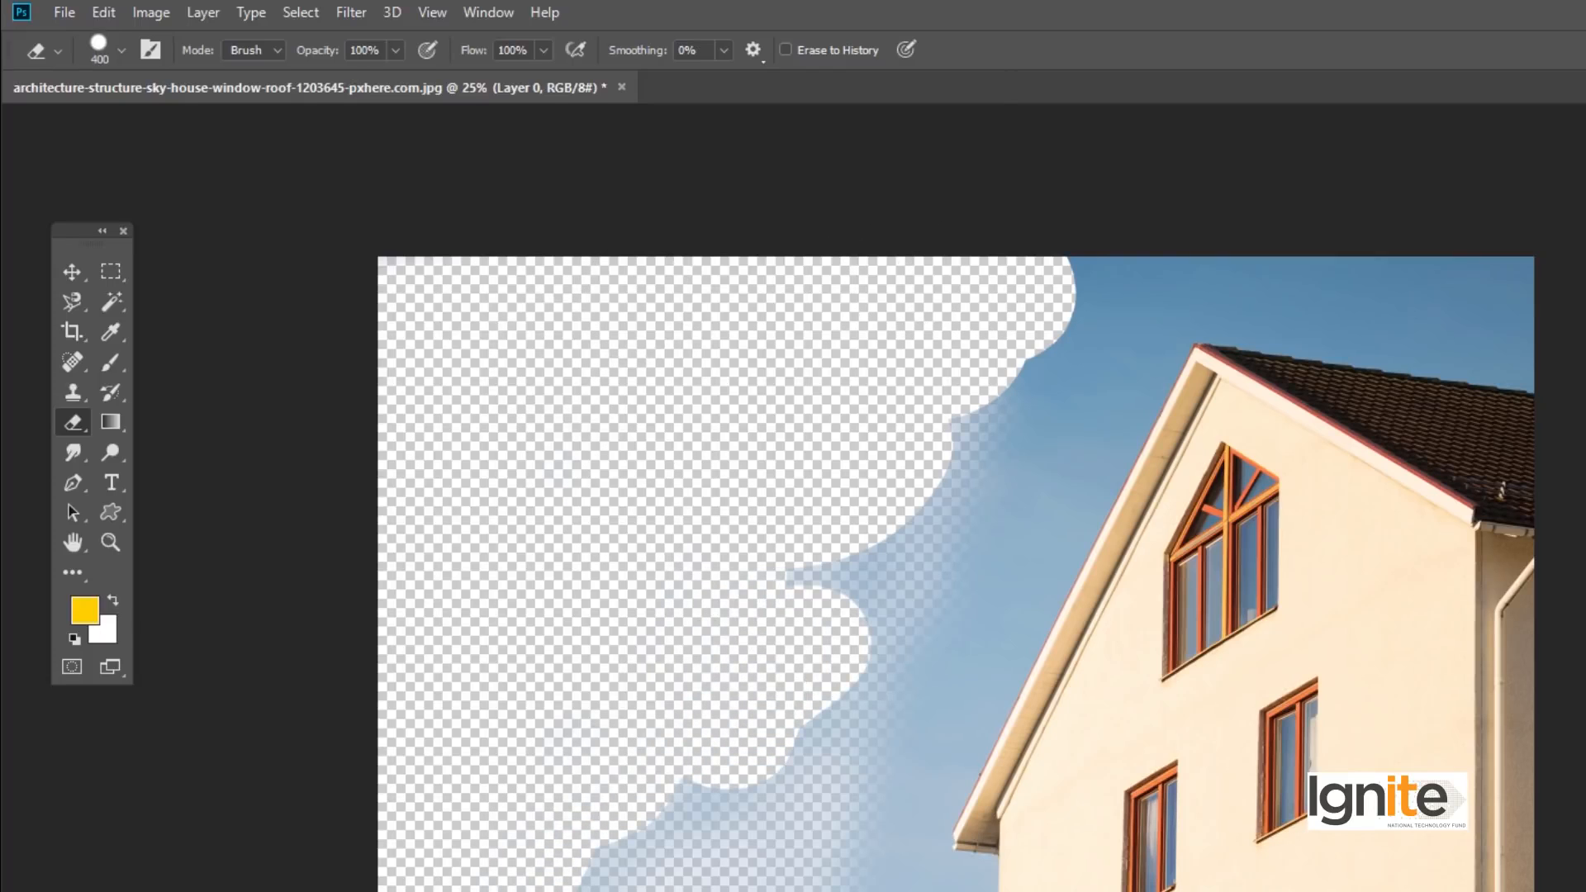
- Switch to the Soft Round tip with 100% smoothing and erase the sky closer to the roof's left slope
click(122, 49)
click(85, 223)
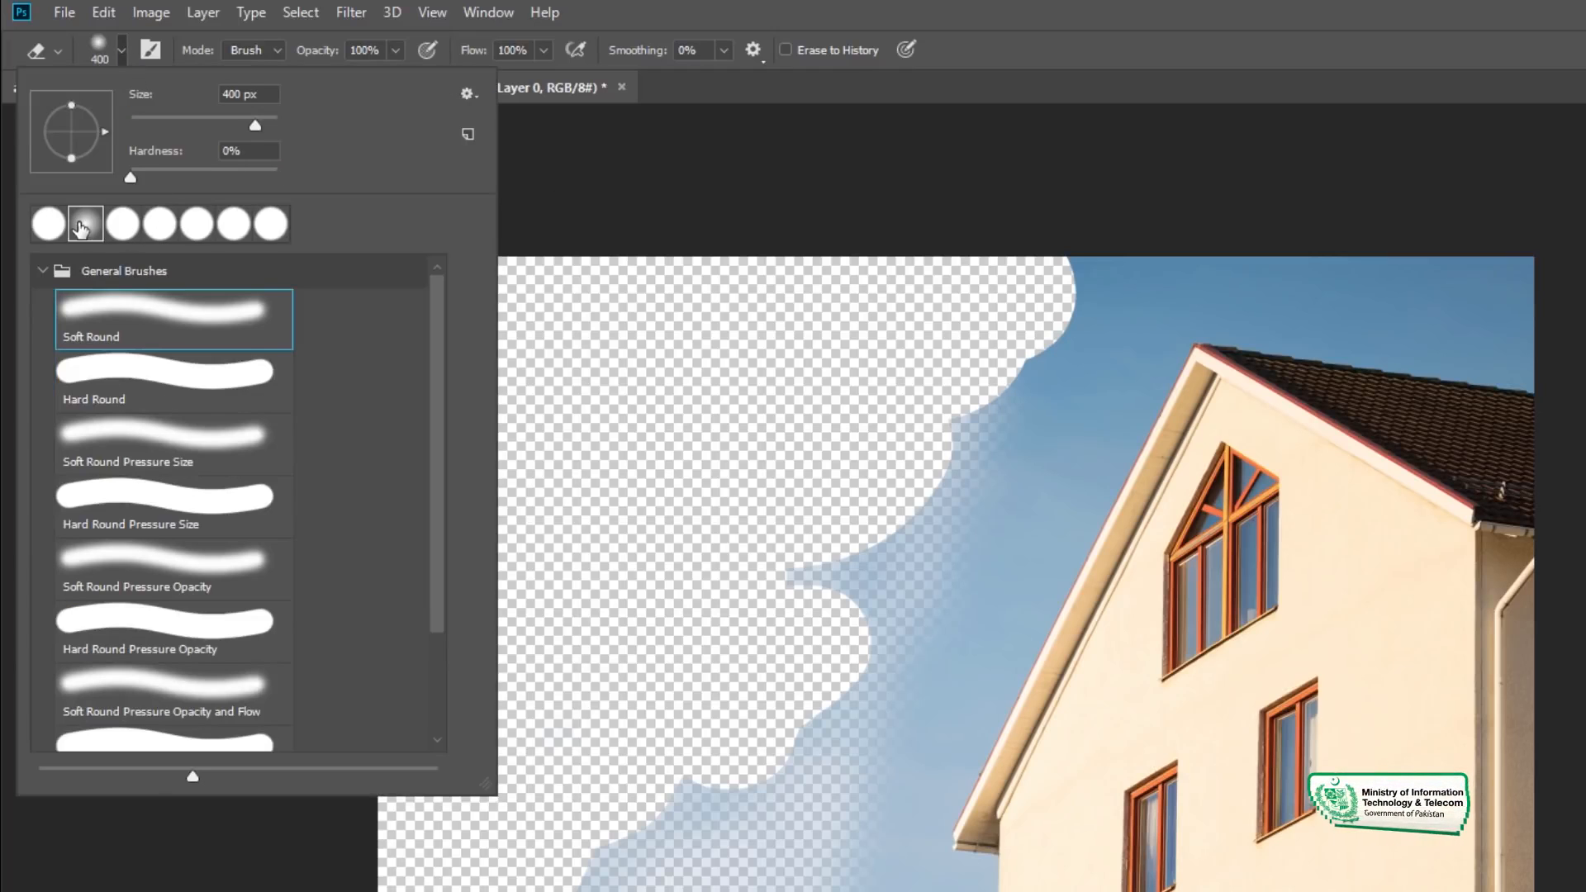
click(683, 138)
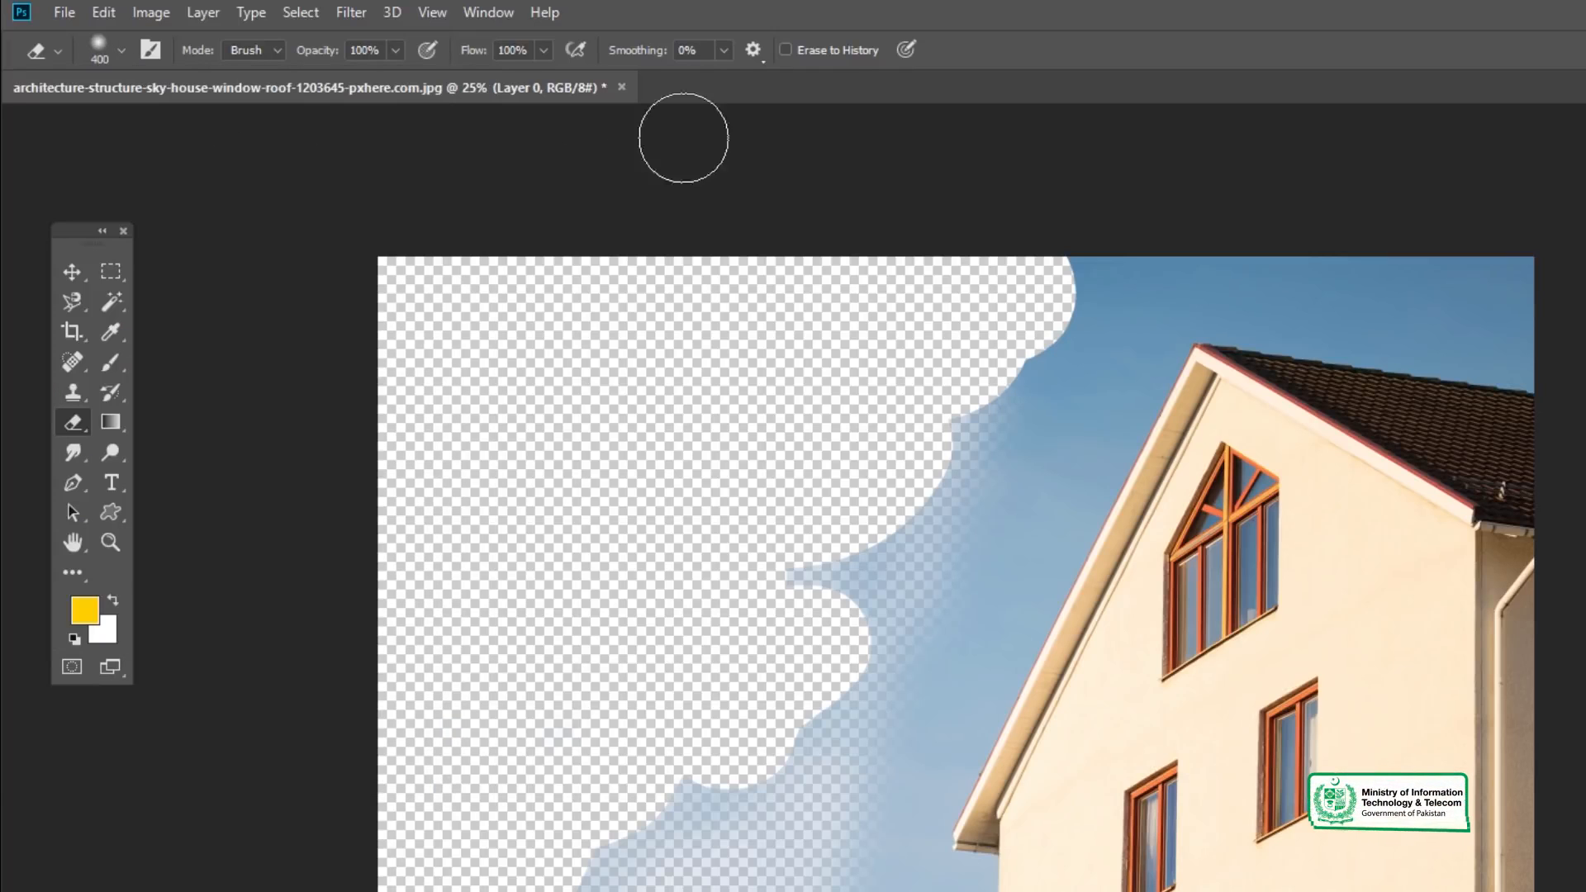
click(720, 50)
drag(726, 73, 816, 82)
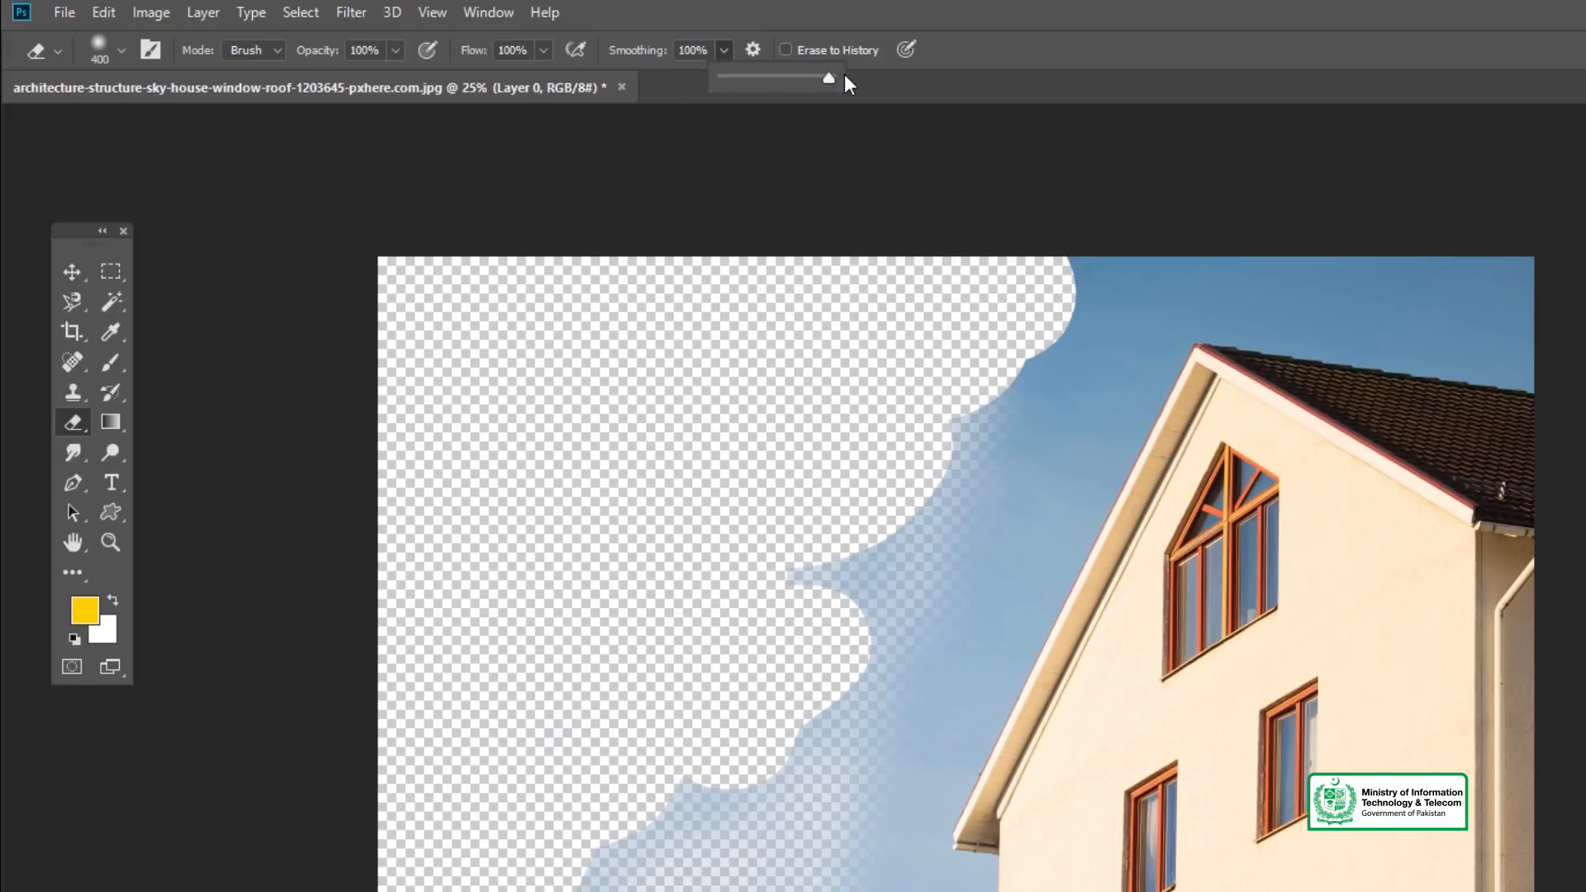
mouse_move(1062, 265)
mouse_down()
mouse_move(1069, 305)
mouse_move(894, 550)
mouse_move(800, 580)
mouse_move(864, 617)
mouse_move(785, 774)
mouse_move(697, 850)
mouse_move(641, 835)
mouse_move(593, 889)
mouse_up()
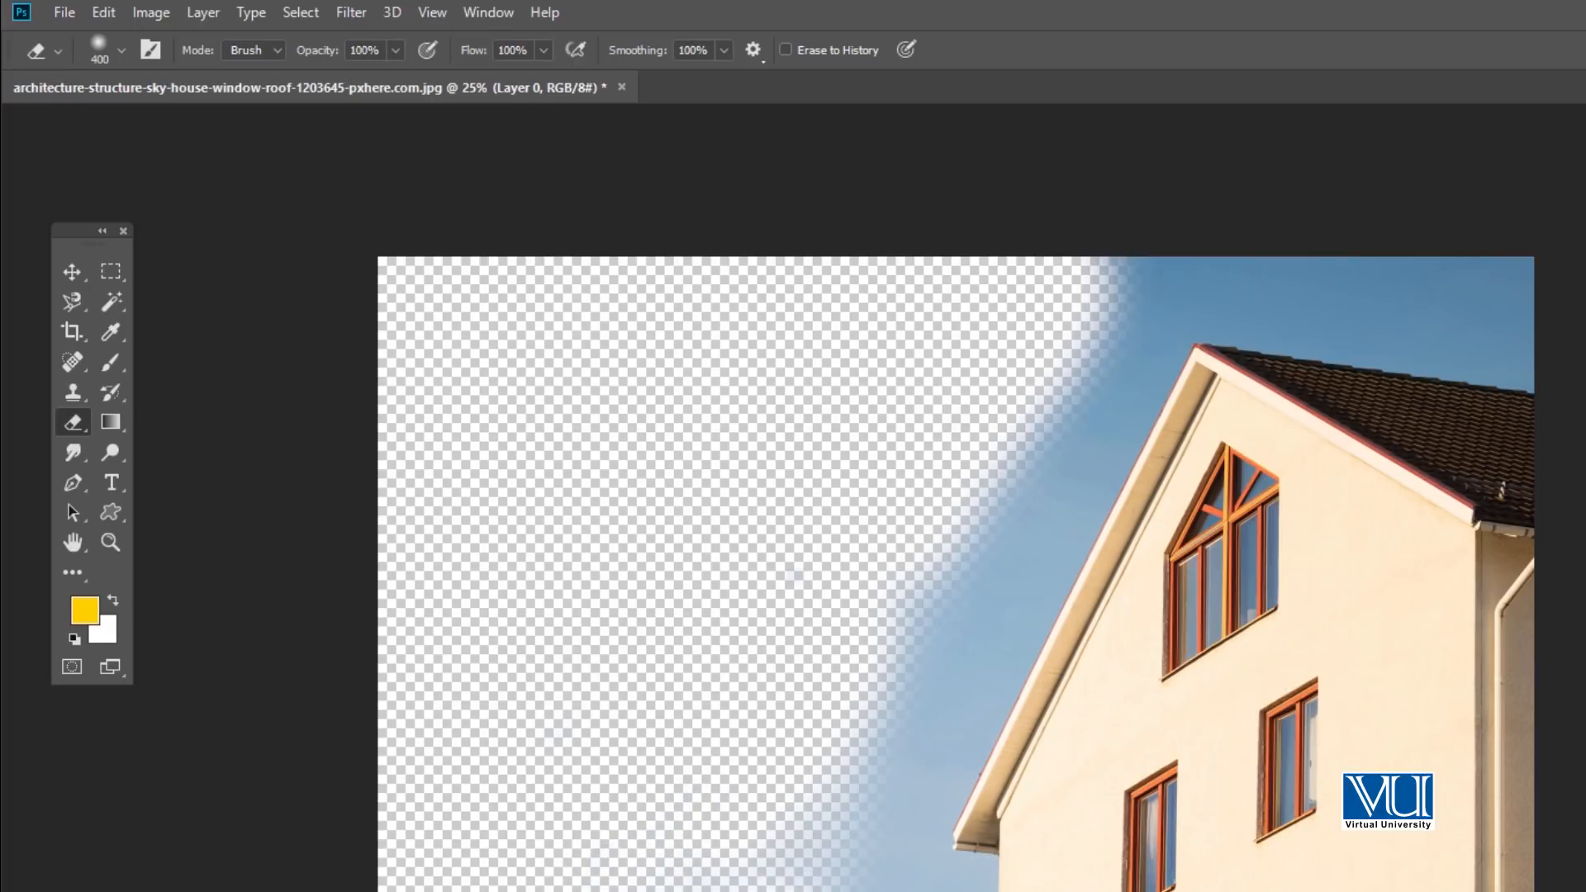
mouse_move(824, 775)
mouse_down()
mouse_move(913, 653)
mouse_move(1126, 265)
mouse_up()
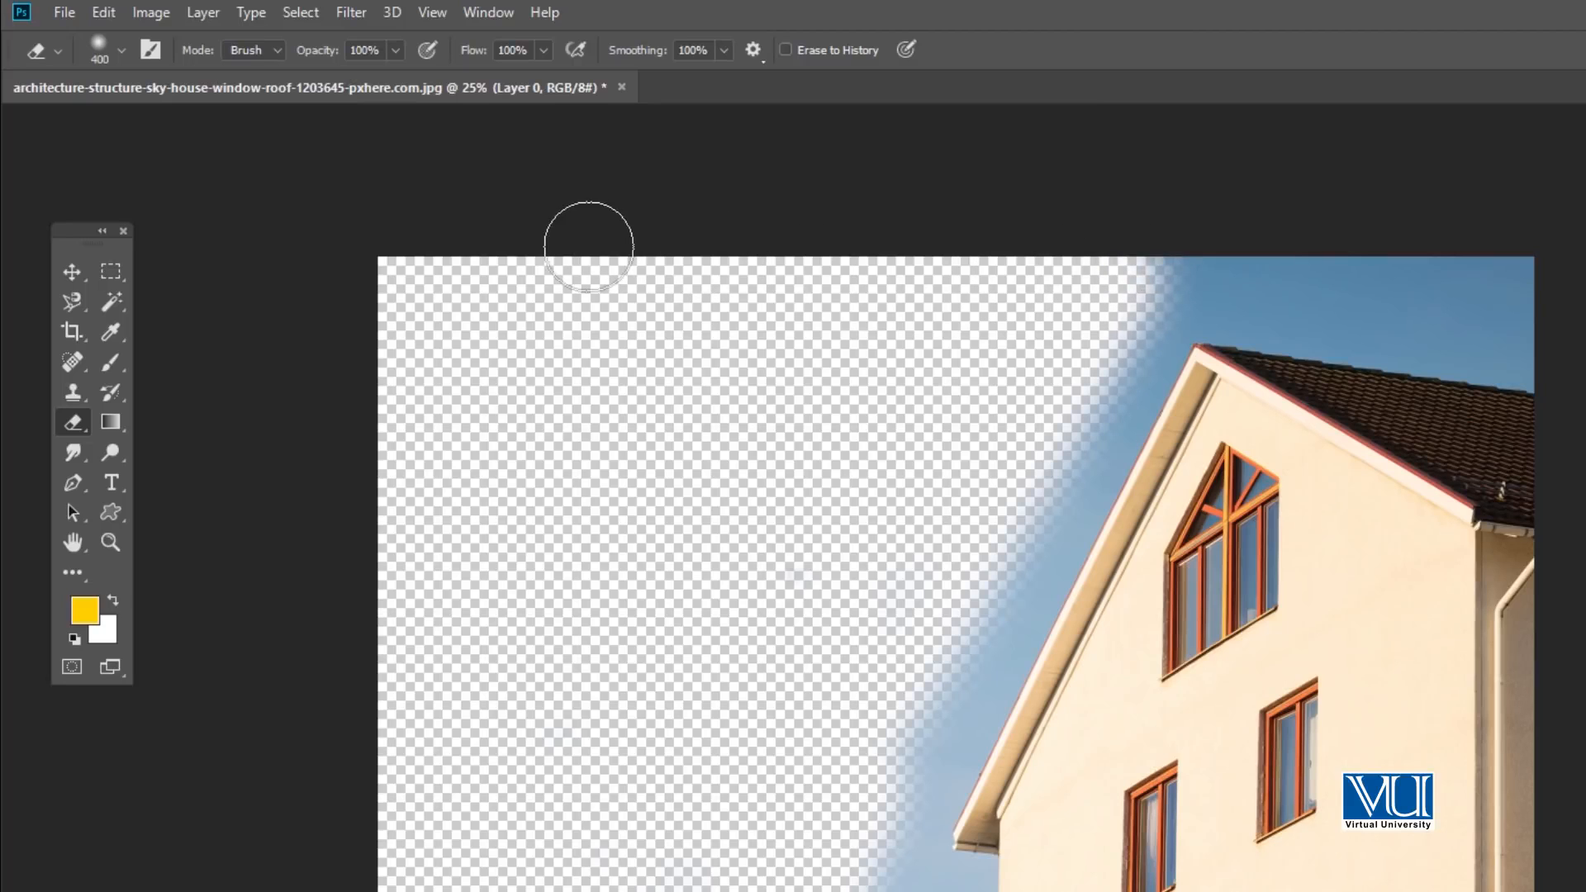
- Set the eraser smoothing to 22% and erase the sky along the image's upper edge above the roof
mouse_move(724, 49)
mouse_down()
mouse_move(709, 71)
mouse_move(642, 78)
mouse_up()
mouse_move(1101, 259)
mouse_down()
mouse_move(1258, 248)
mouse_move(1533, 264)
mouse_move(1229, 237)
mouse_up()
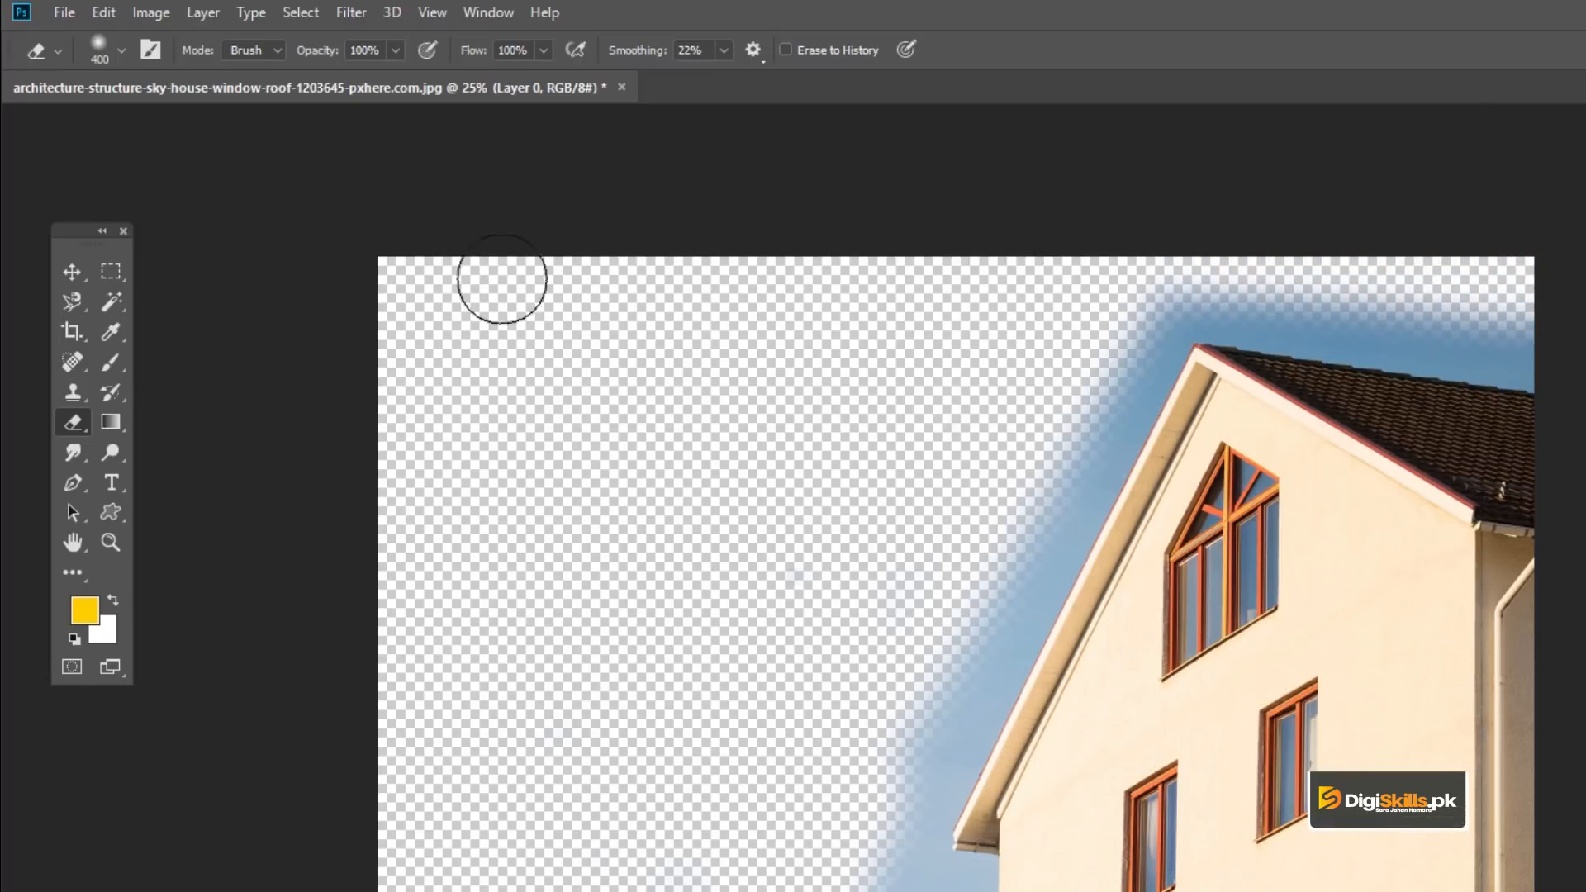
- Switch to a 400 px hard round tip and erase the soft sky edge left of the roof peak
click(122, 50)
click(124, 227)
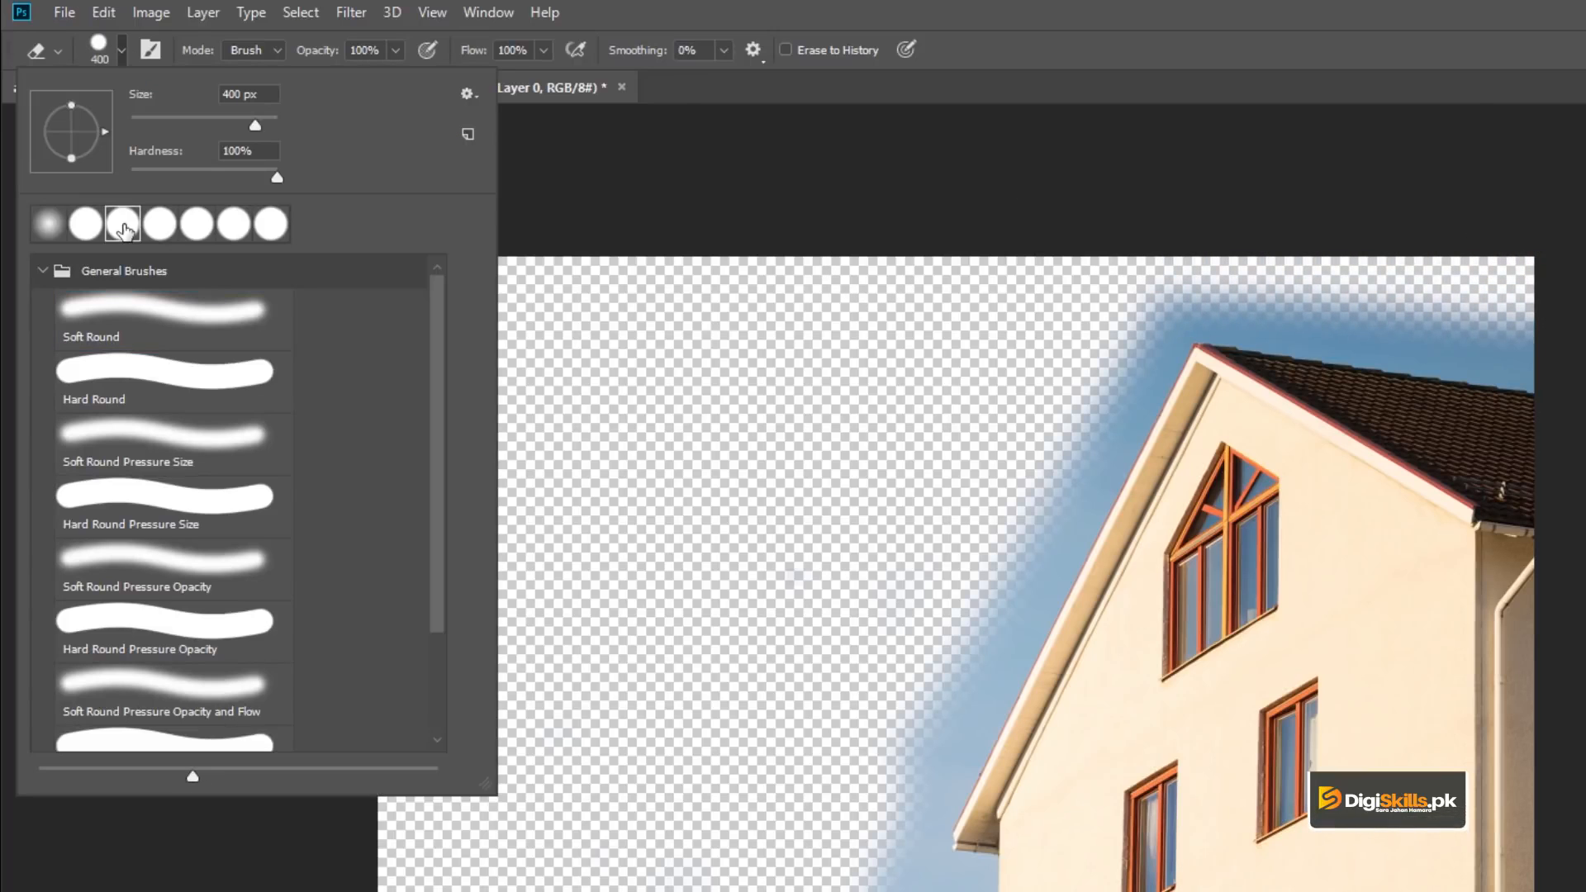
click(606, 170)
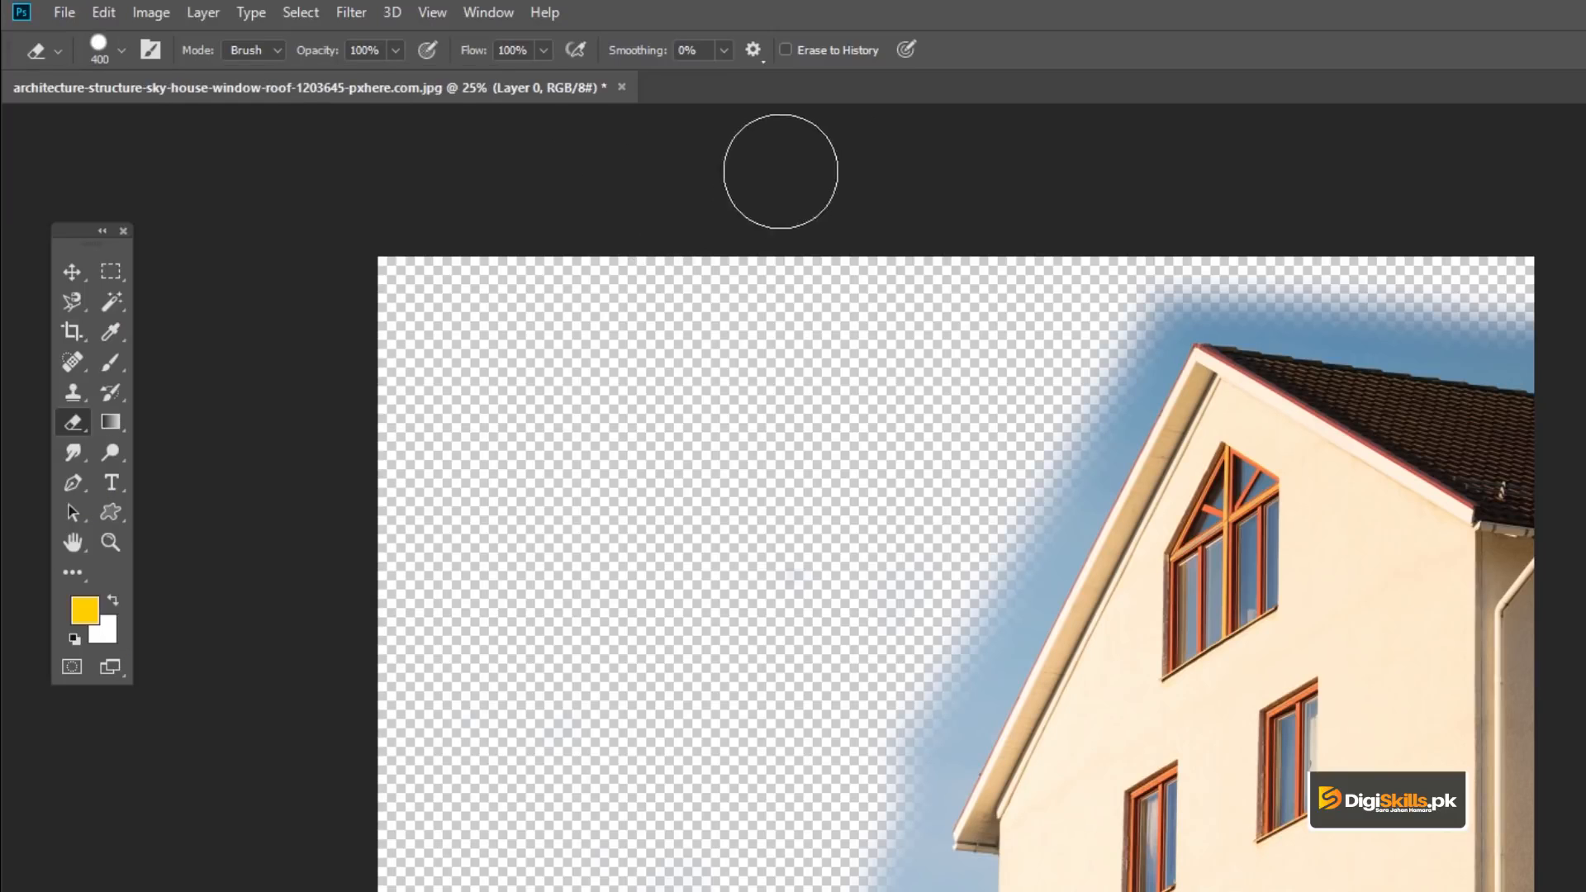
mouse_move(1184, 279)
mouse_down()
mouse_move(1087, 463)
mouse_move(1077, 414)
mouse_move(804, 499)
mouse_up()
- Reduce the eraser size to 150 px and erase the sky strip directly above the dark roof
key(bracketright)
key(bracketright)
key(bracketright)
key(bracketright)
key(bracketright)
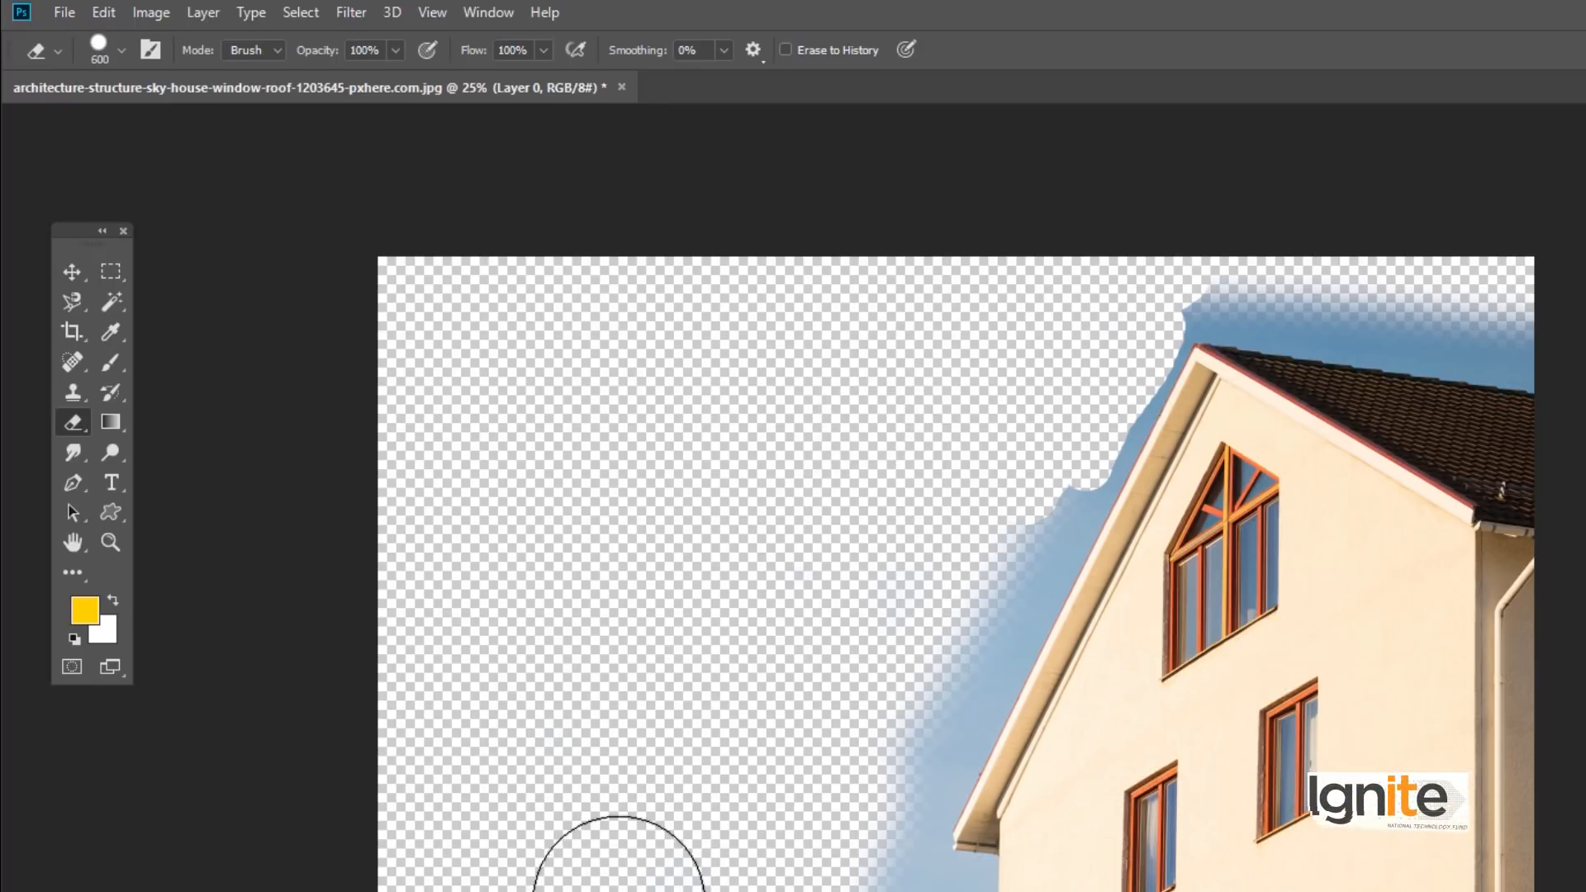
key(bracketleft)
key(bracketleft)
key(bracketleft)
key(bracketleft)
mouse_move(1190, 289)
mouse_down()
mouse_move(1490, 311)
mouse_move(1537, 347)
mouse_up()
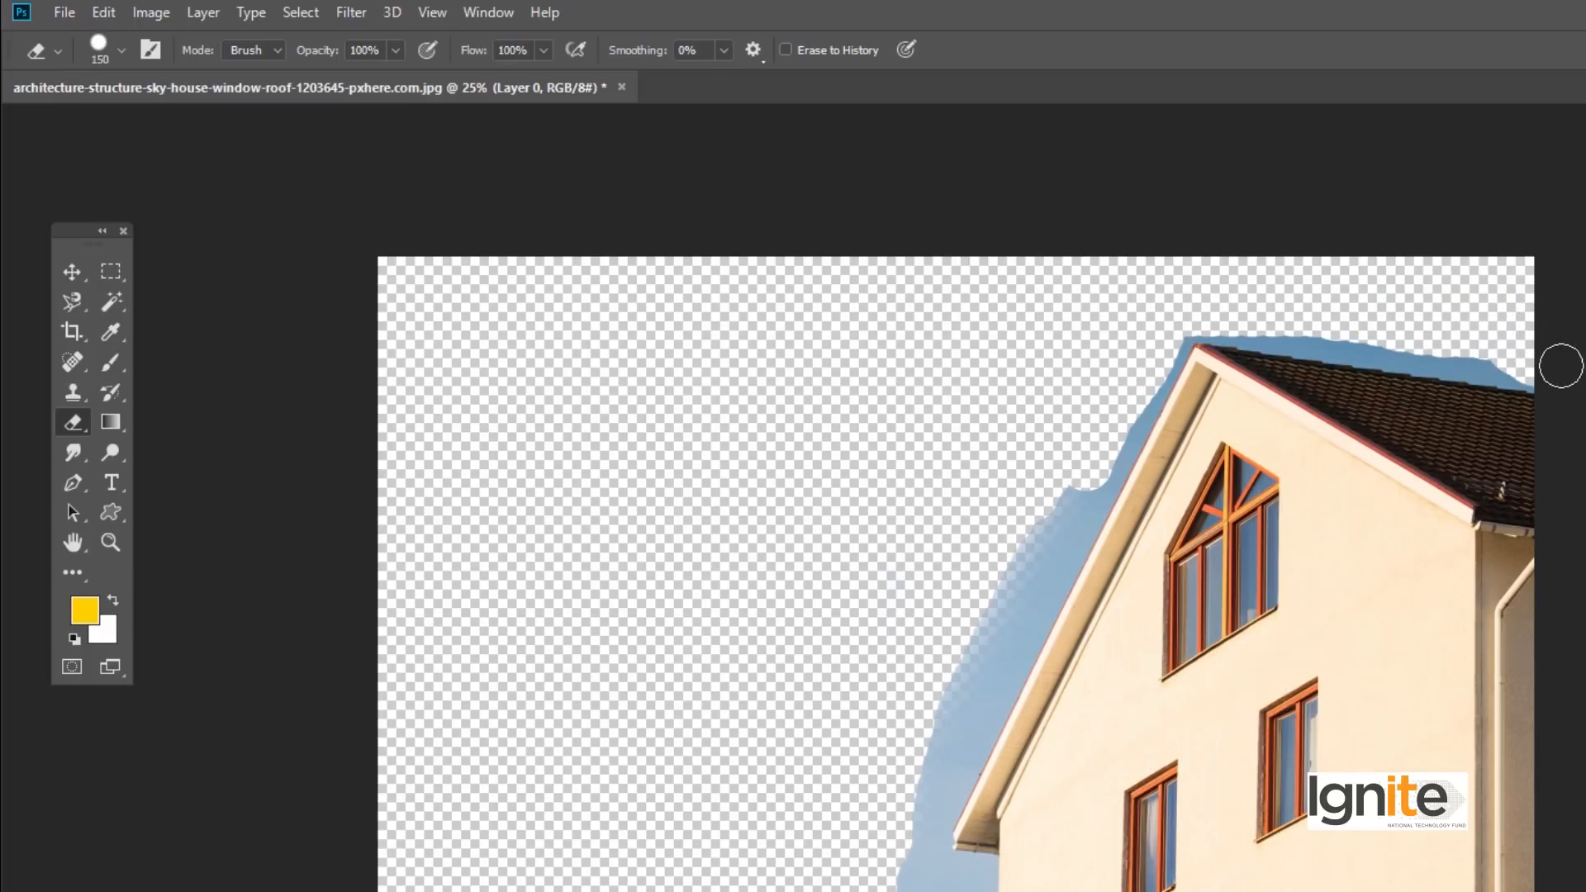
drag(1498, 358, 1190, 321)
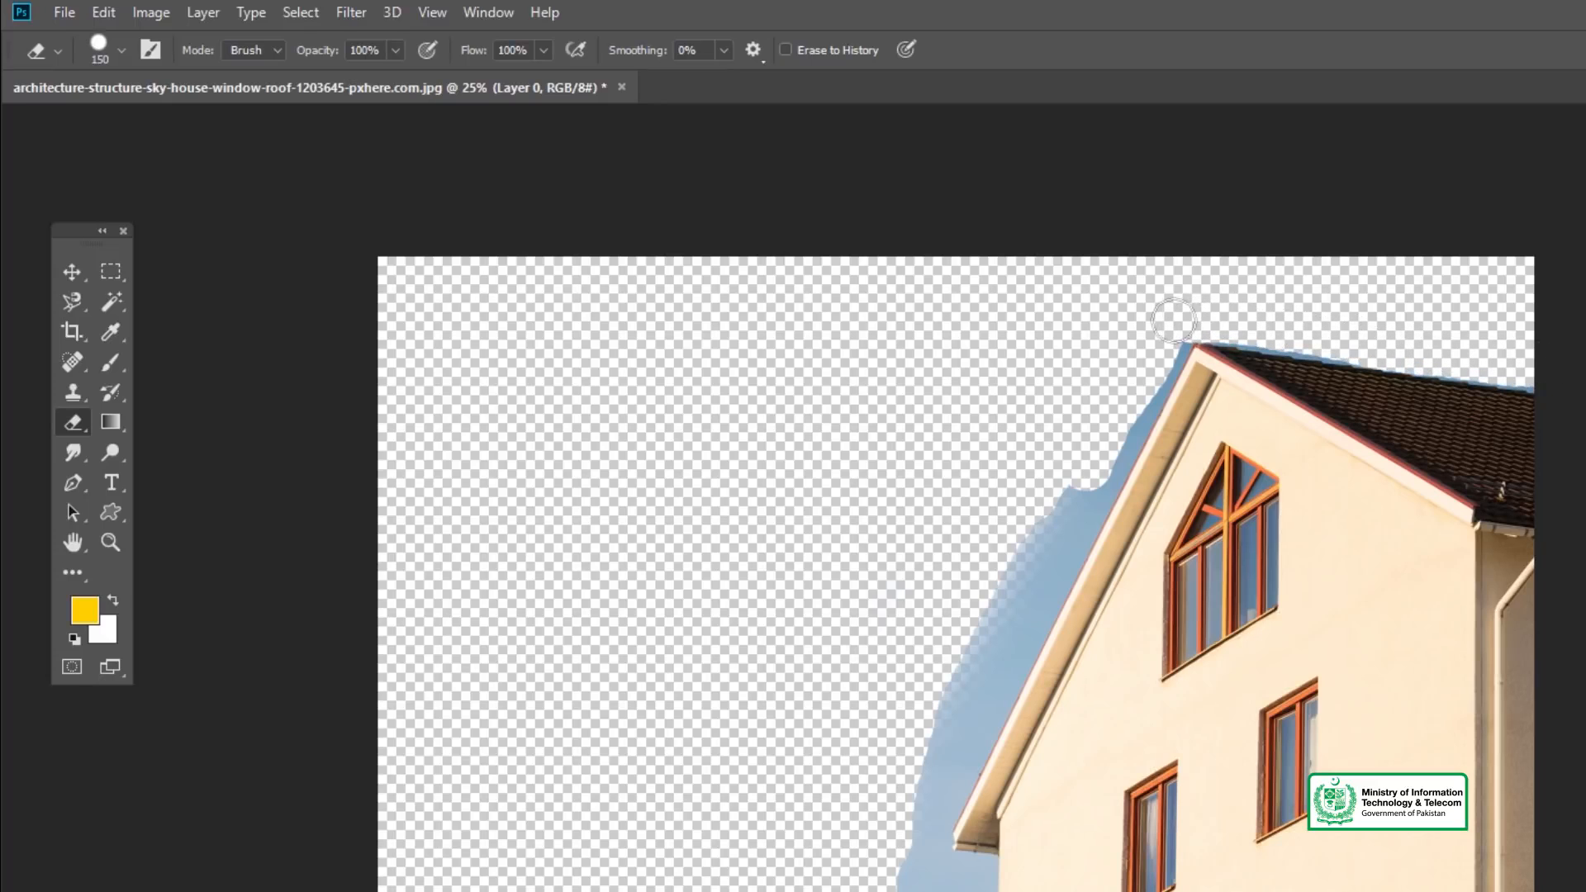
- Try straight eraser strokes down the remaining sky beside the left roof slope, and undo them
mouse_move(1165, 354)
mouse_down()
mouse_move(1125, 424)
mouse_move(1126, 410)
mouse_move(1180, 883)
mouse_up()
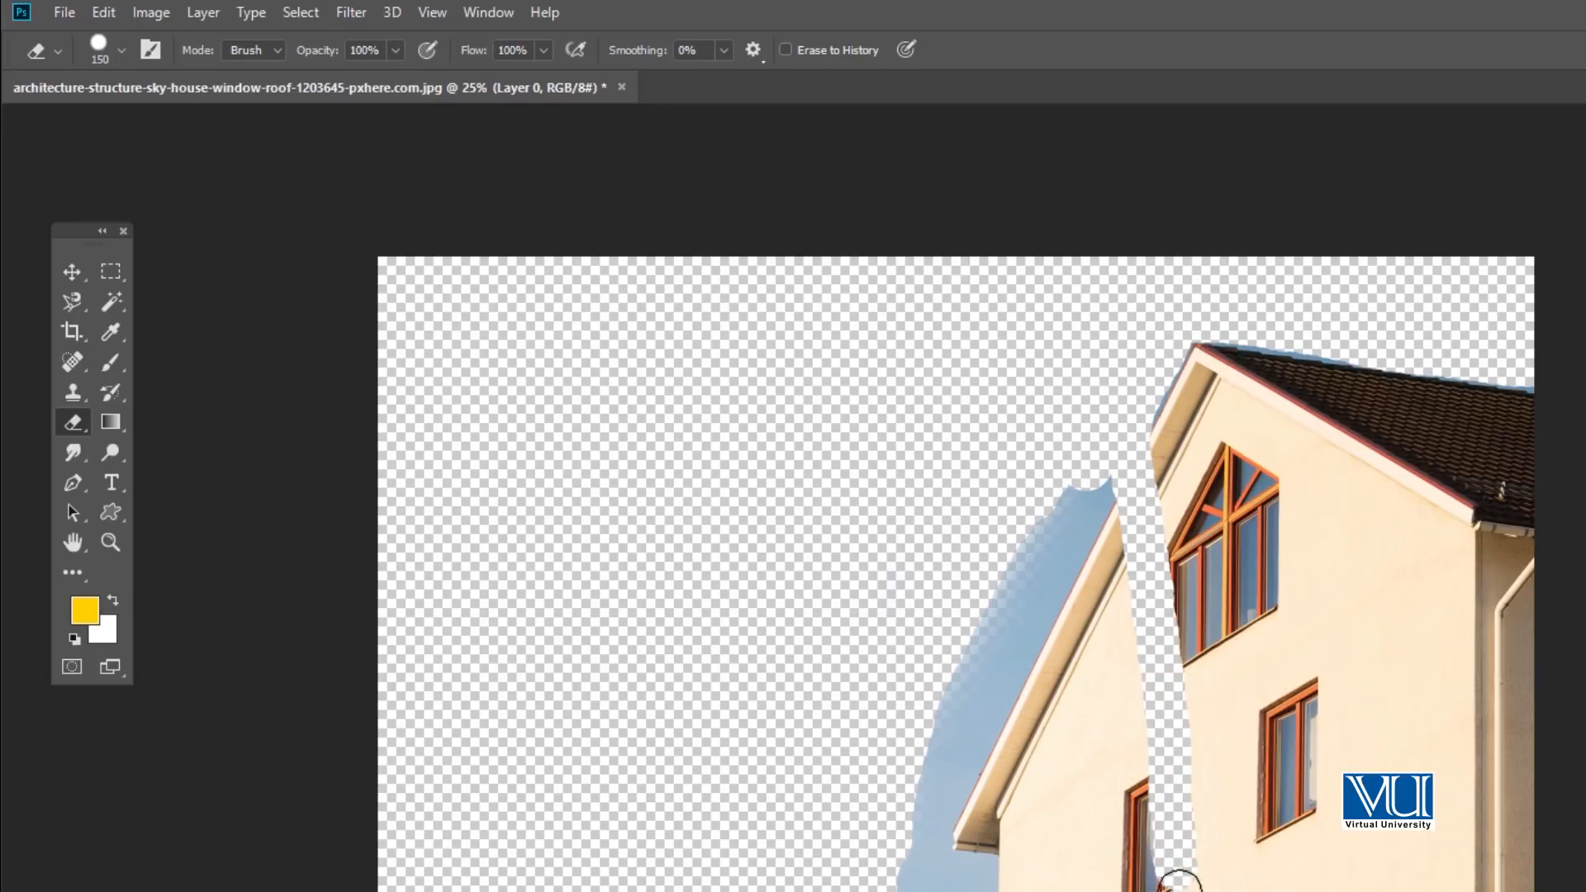
key(ctrl+z)
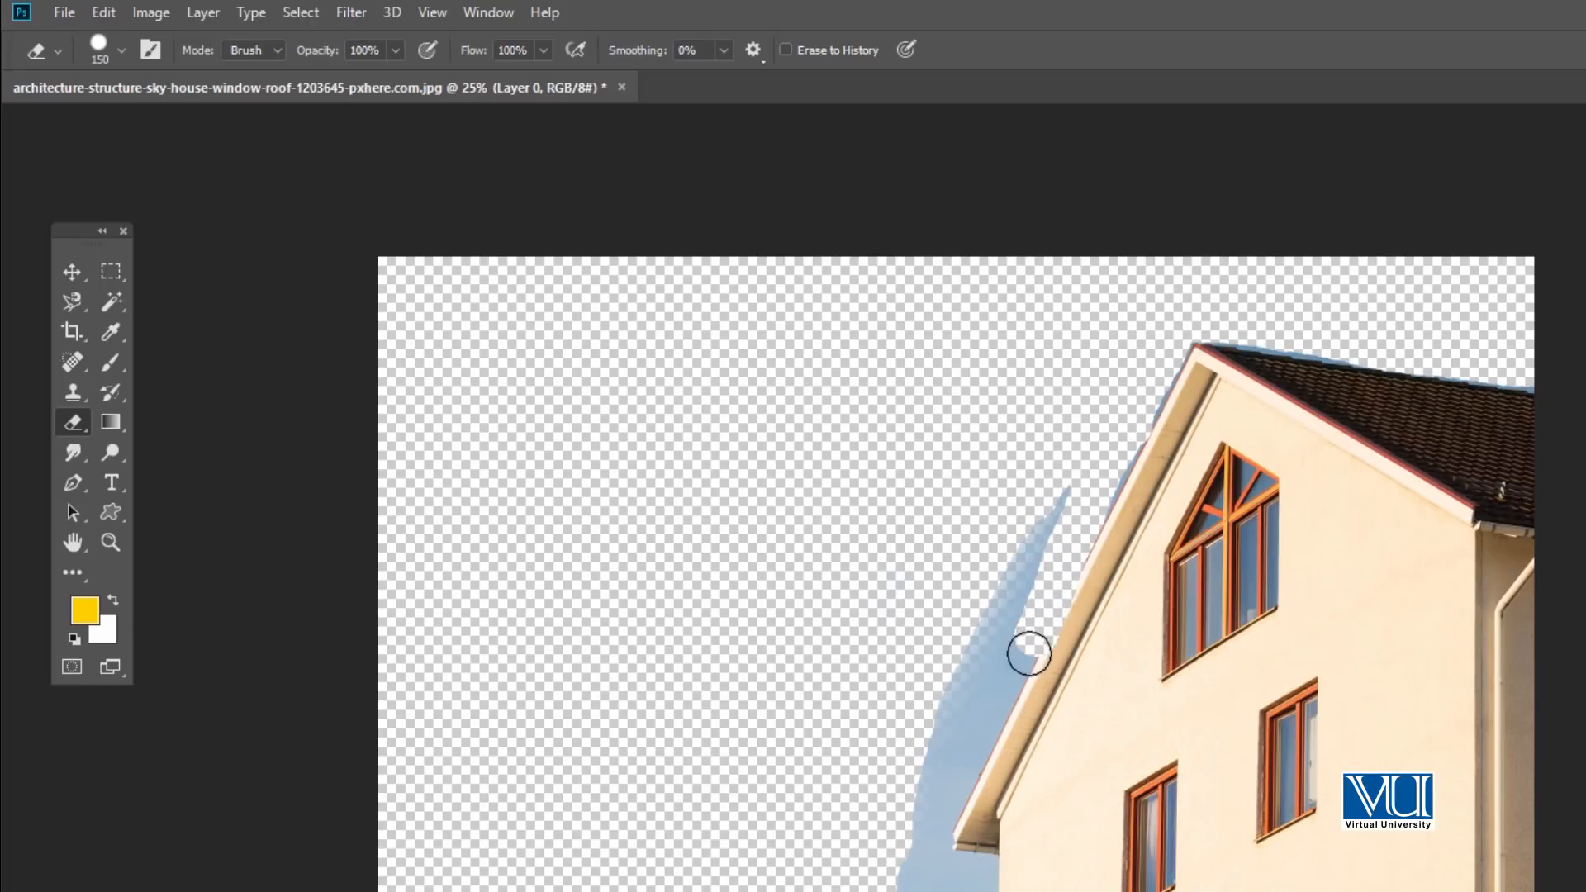
drag(1005, 708, 945, 801)
key(ctrl+z)
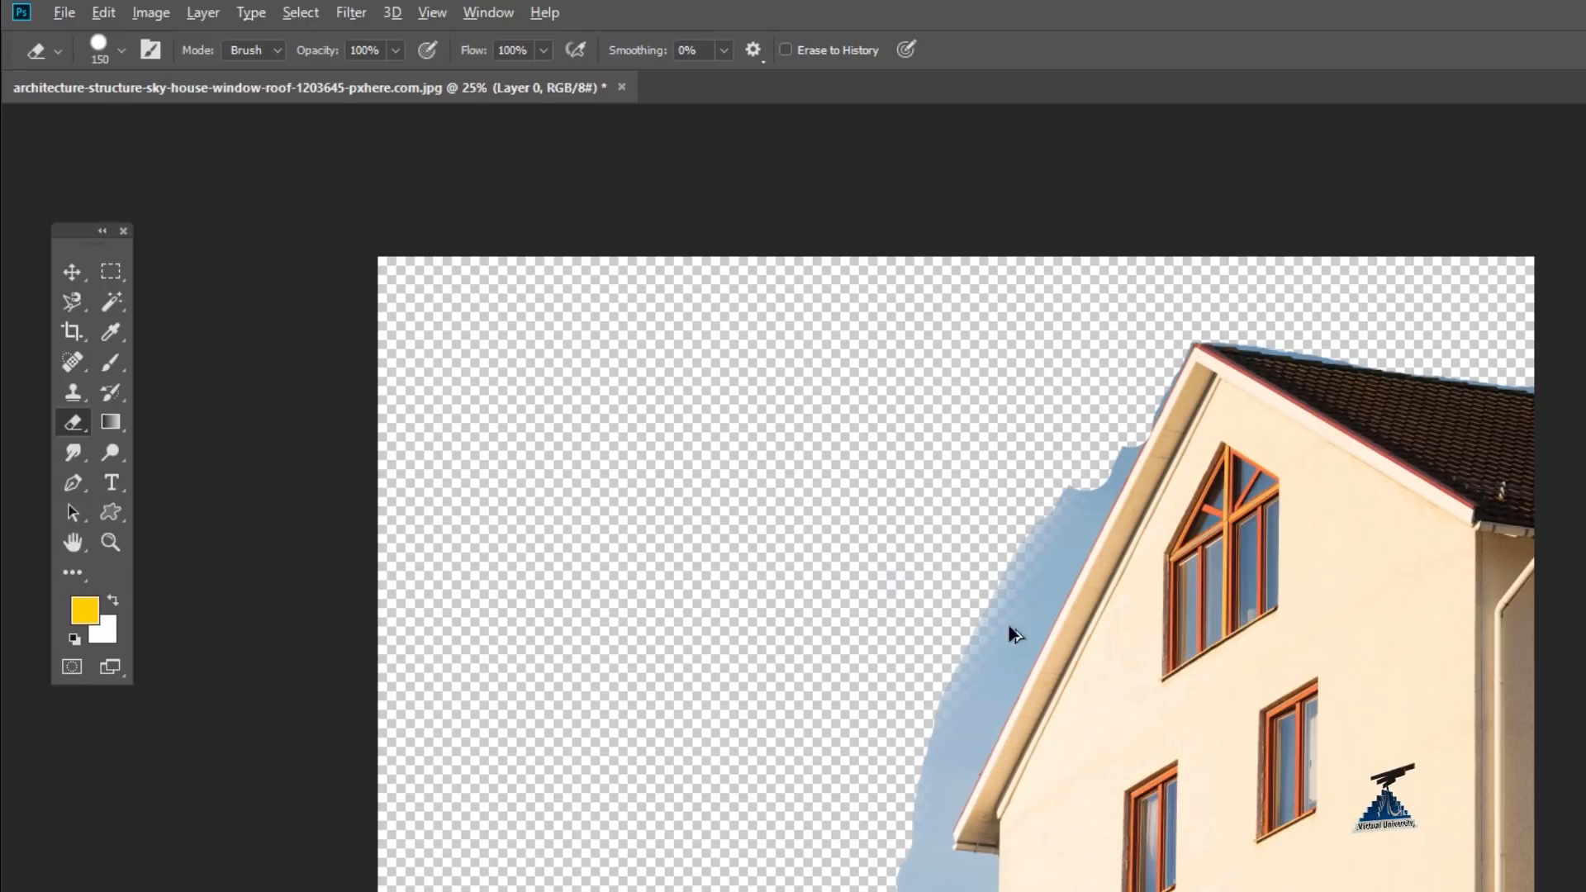
- Erase the remaining sky along the left roof slope and house wall with the 150 px hard tip
mouse_move(1118, 431)
mouse_down()
mouse_move(1126, 418)
mouse_move(1062, 575)
mouse_move(1058, 488)
mouse_move(1024, 595)
mouse_move(1044, 570)
mouse_up()
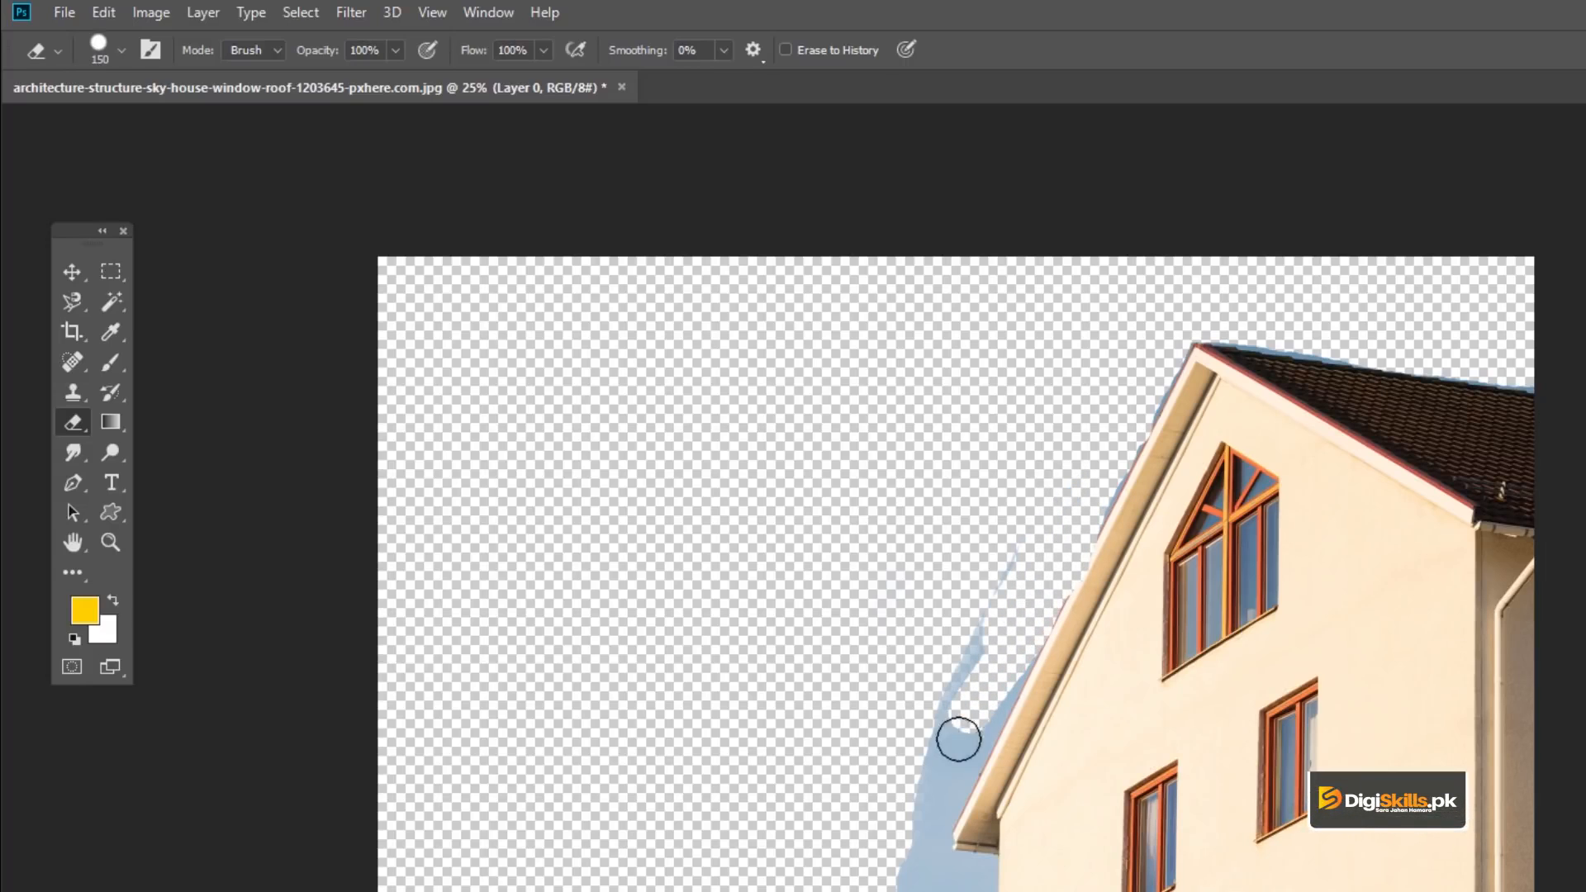
drag(959, 740, 916, 808)
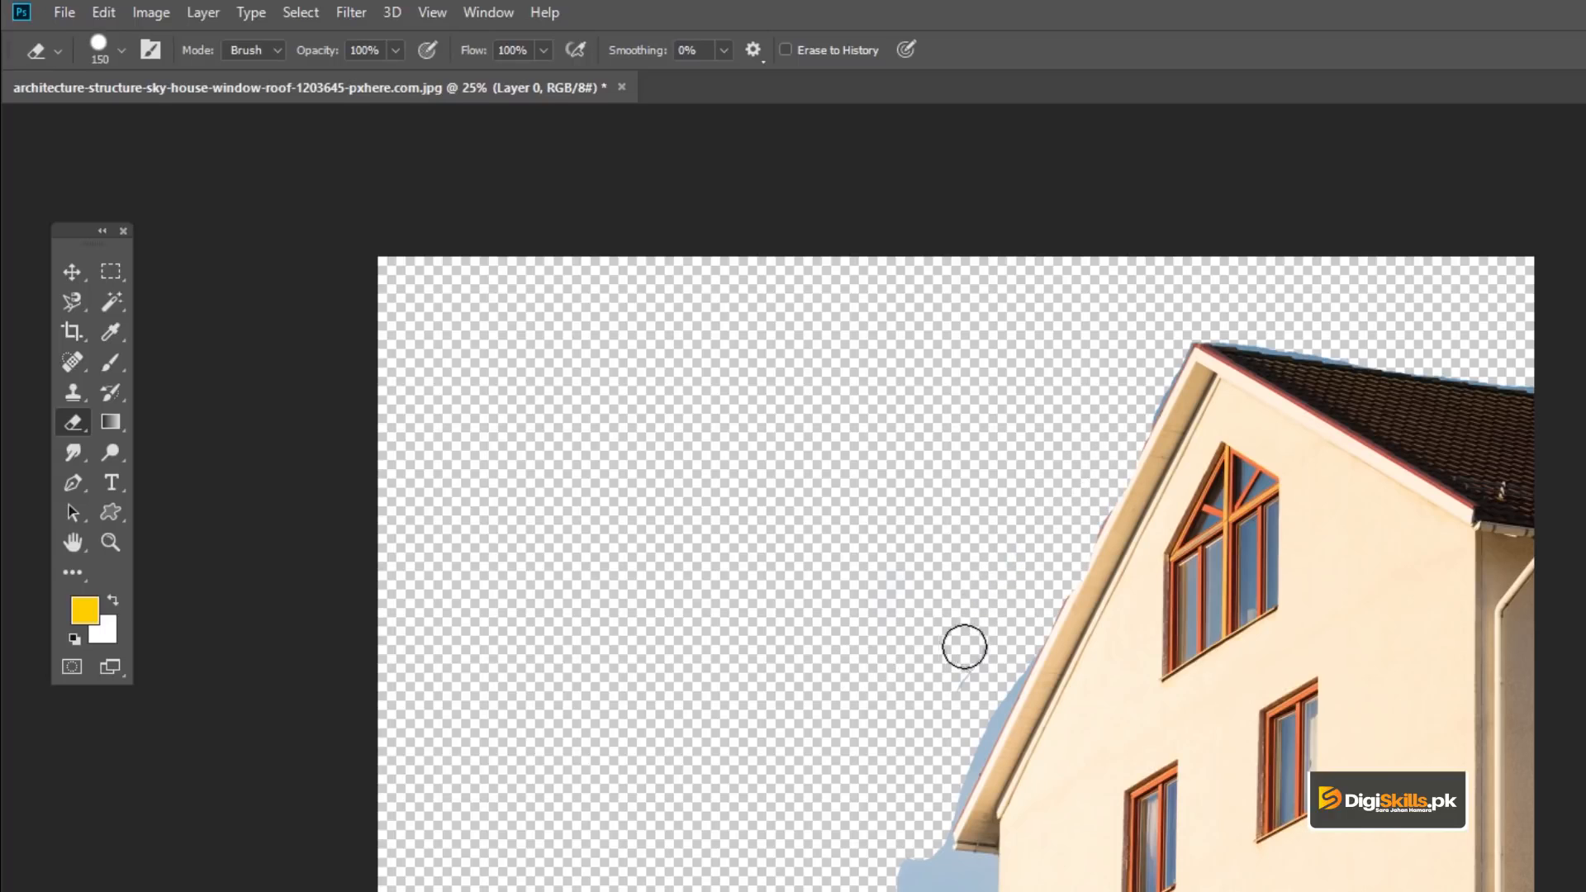
drag(1005, 646, 946, 804)
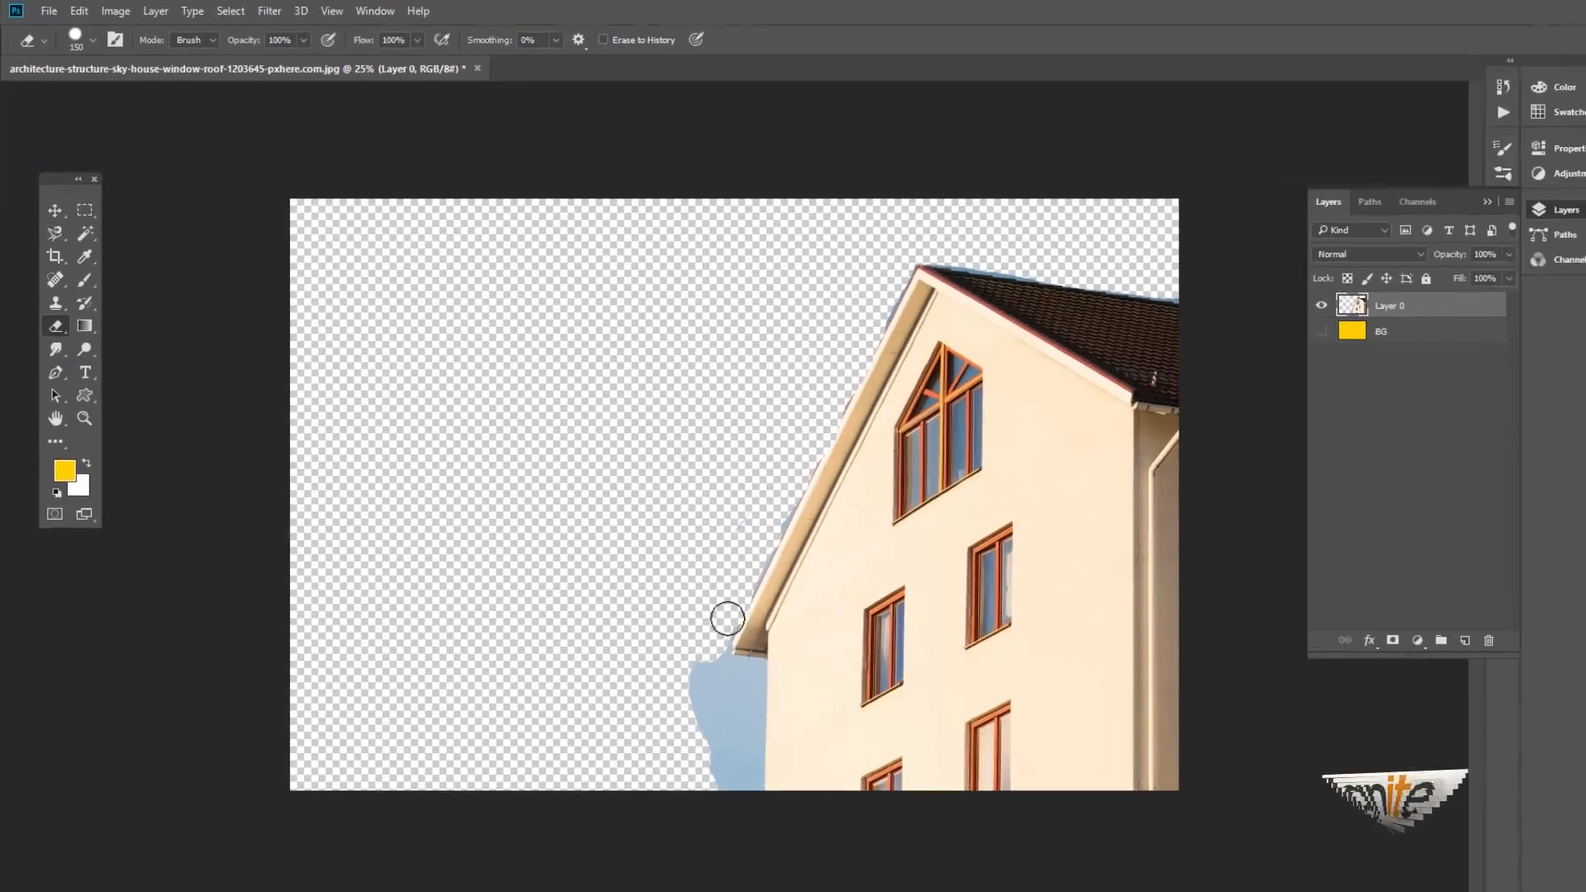
mouse_move(727, 619)
mouse_down()
mouse_move(701, 663)
mouse_move(717, 770)
mouse_move(727, 684)
mouse_up()
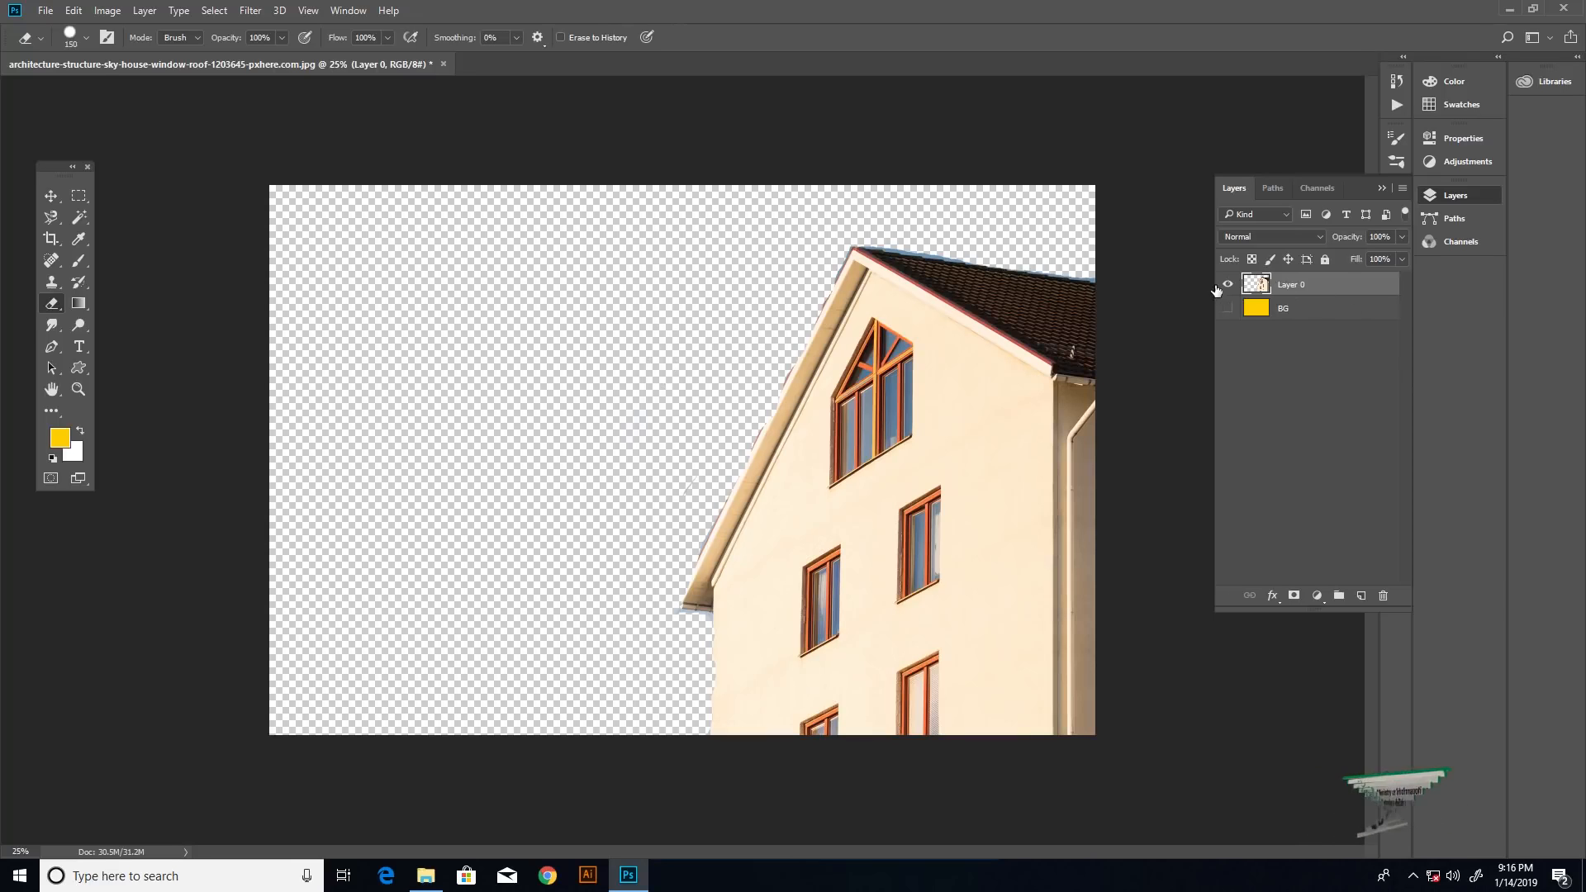
- Delete Layer 0 and place the bloom-blossom-dahlia-60597 image from the 102- Eraser Tool folder into the document
drag(1243, 285, 1387, 598)
click(1509, 8)
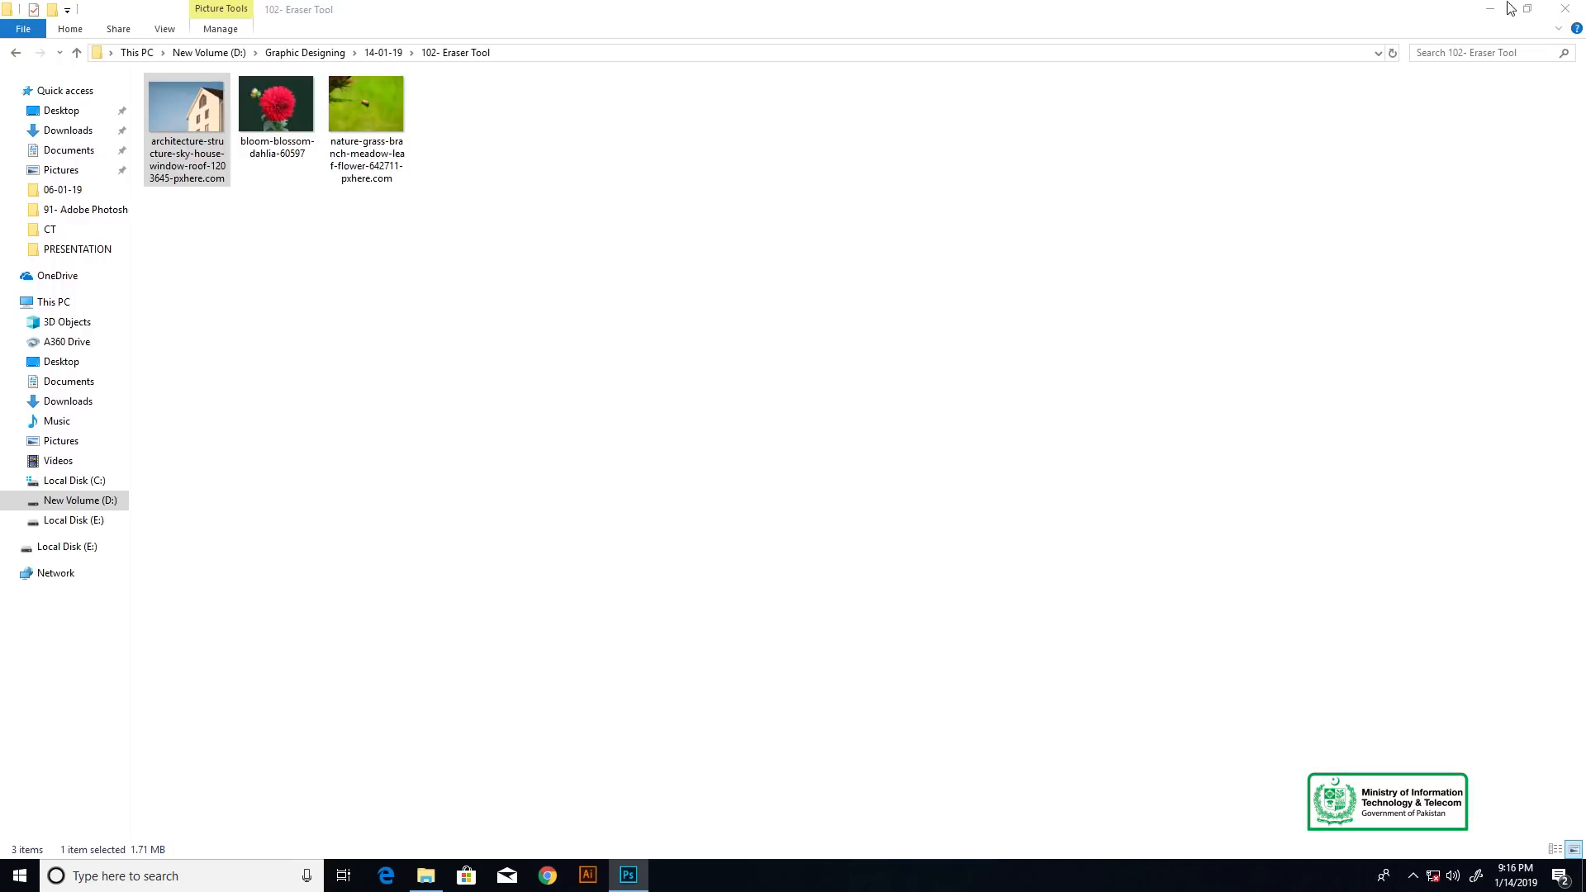
drag(288, 104, 689, 353)
key(Return)
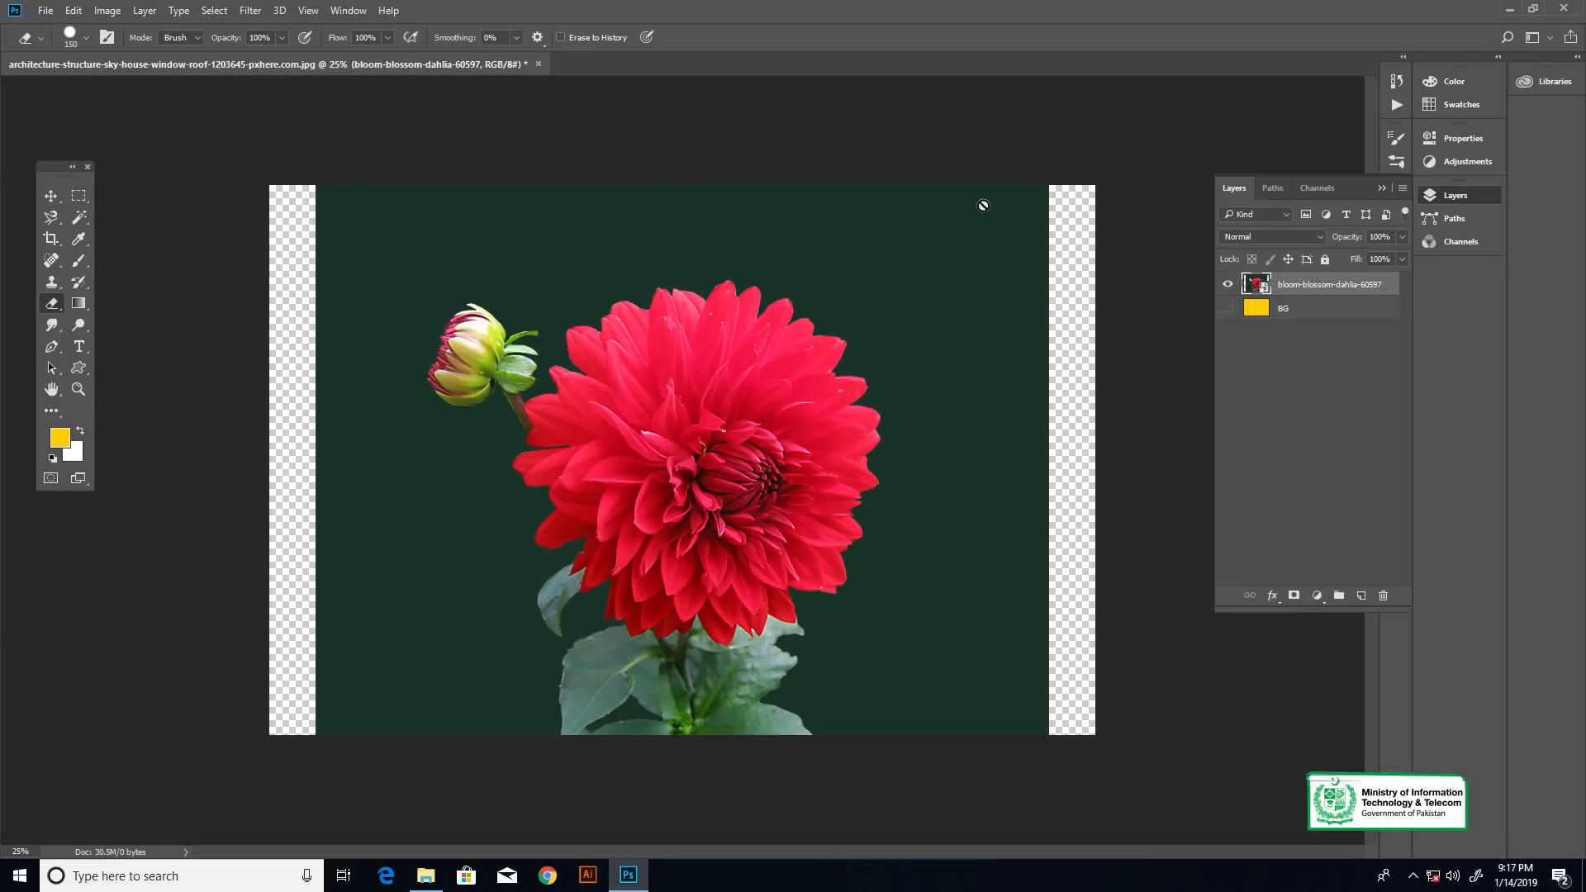
- Rasterize the bloom-blossom-dahlia-60597 layer and scale it up to cover the whole canvas
right_click(1355, 295)
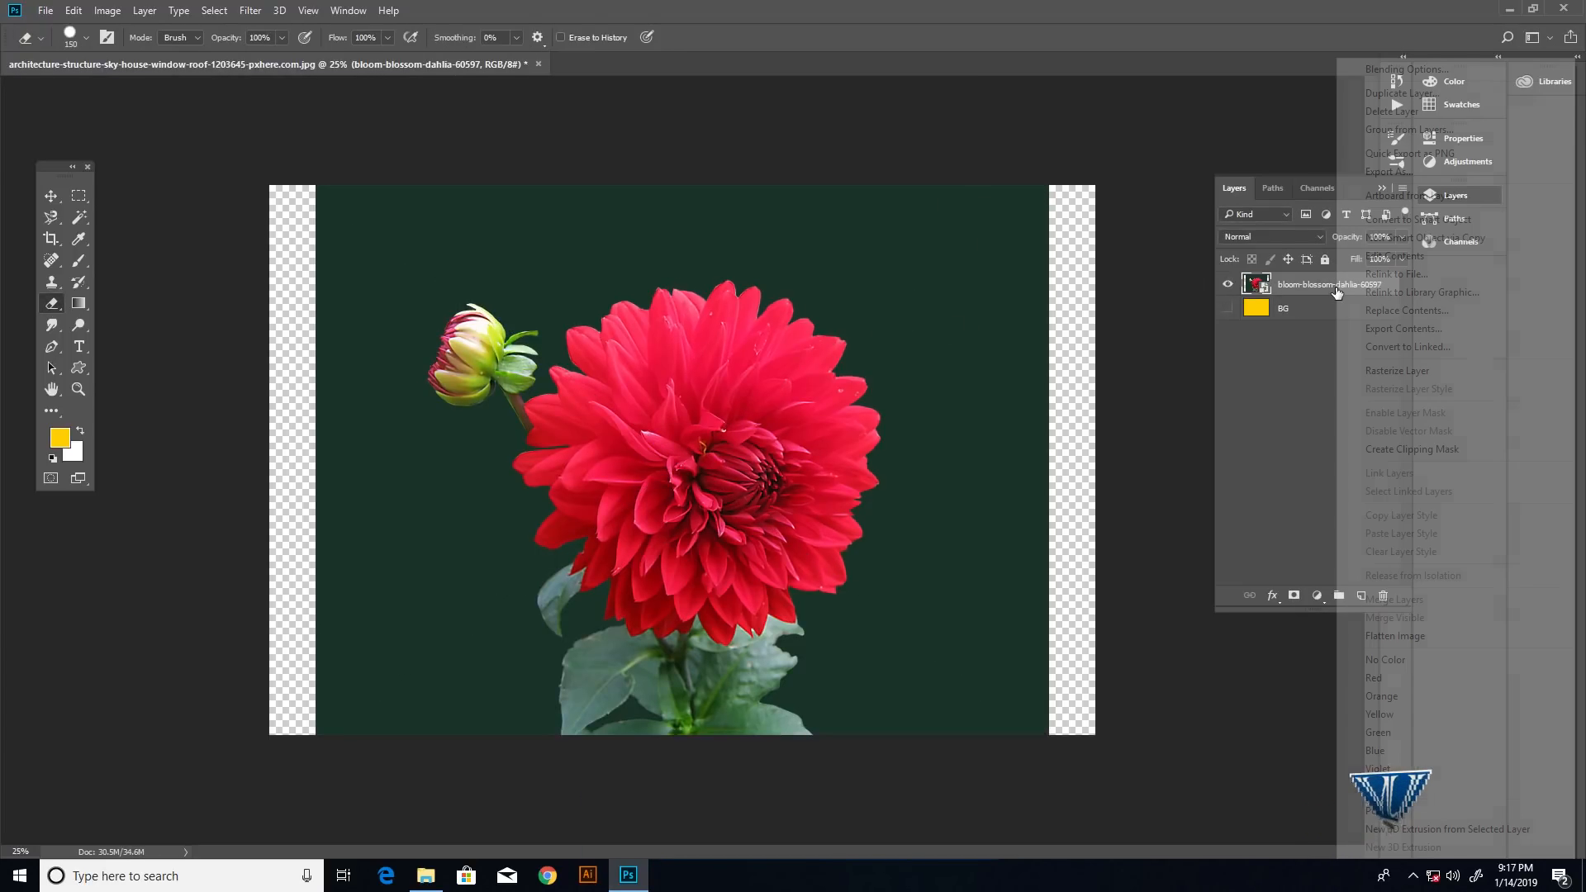
click(1396, 365)
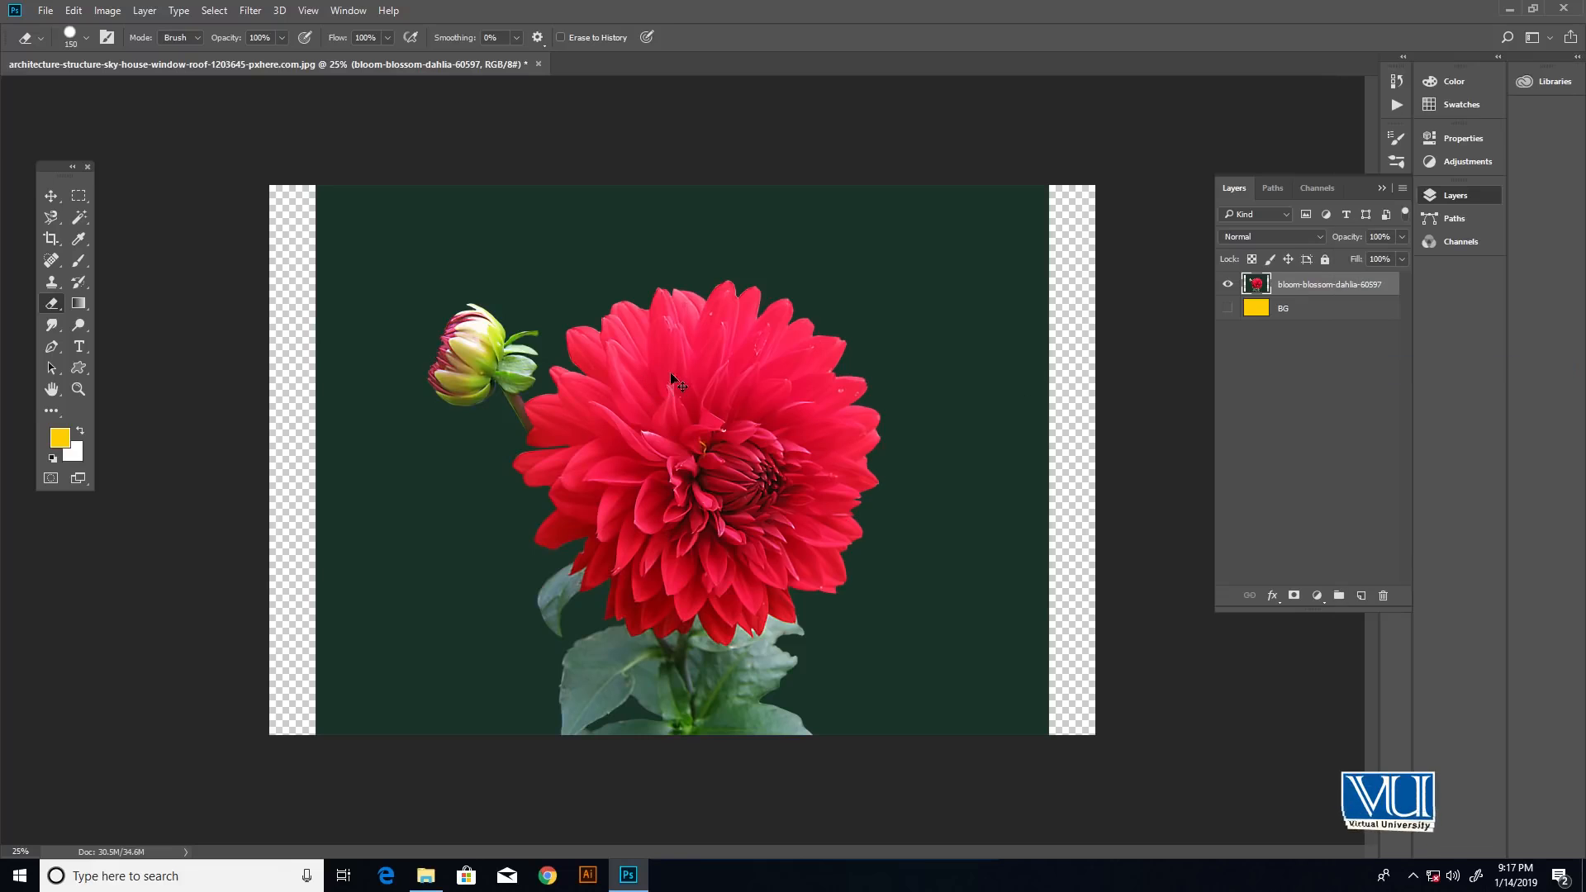
key(ctrl+t)
drag(1048, 184, 1115, 136)
key(Return)
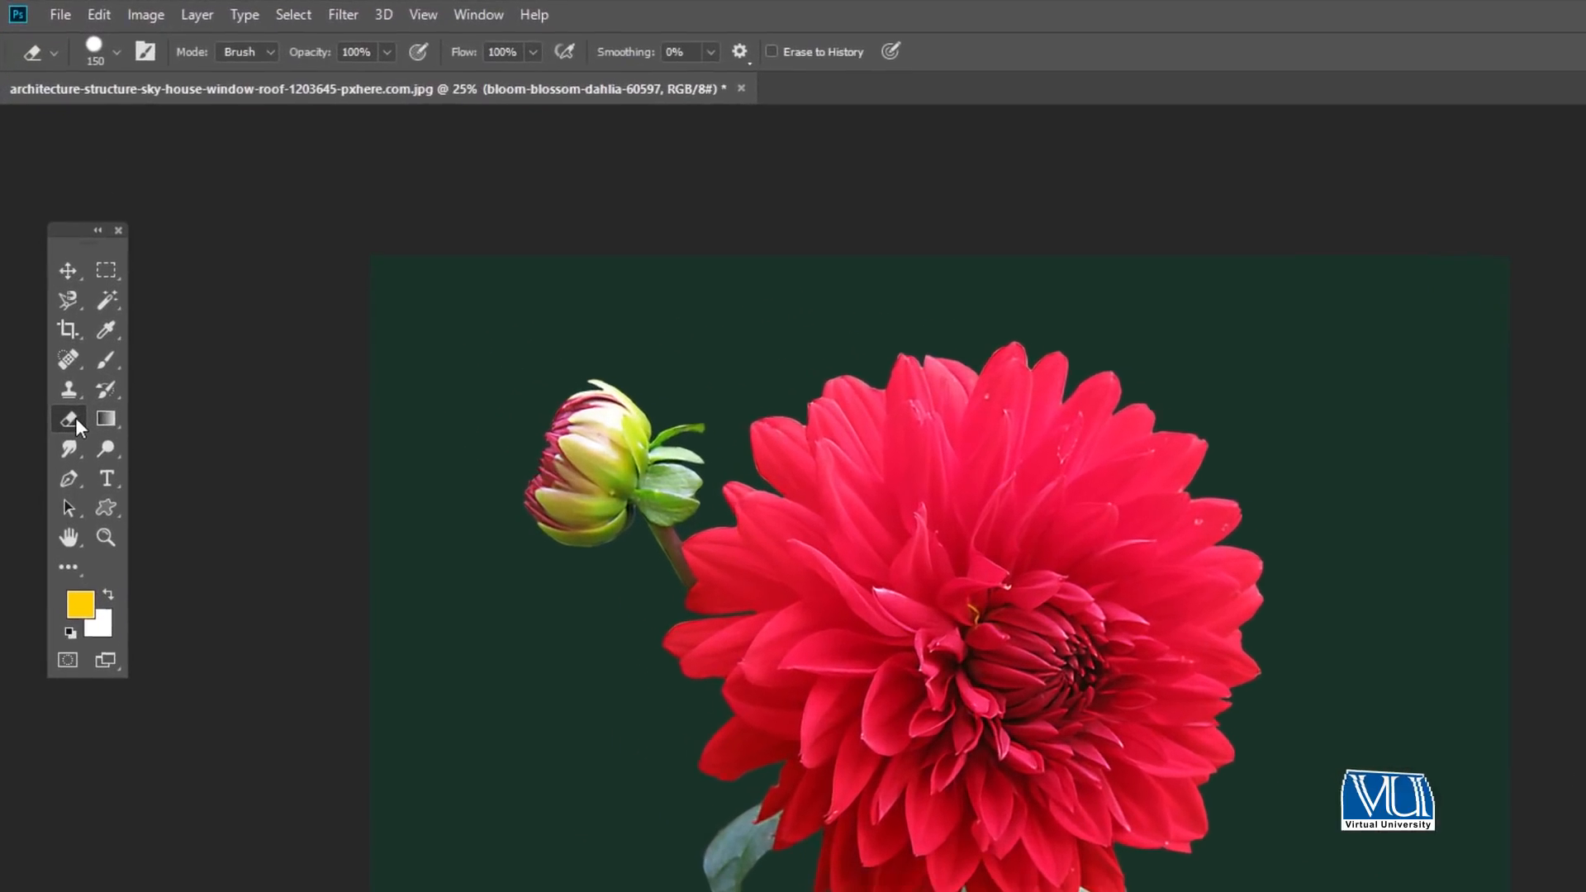
- Erase the dark green background around the dahlia with the Magic Eraser Tool
right_click(52, 301)
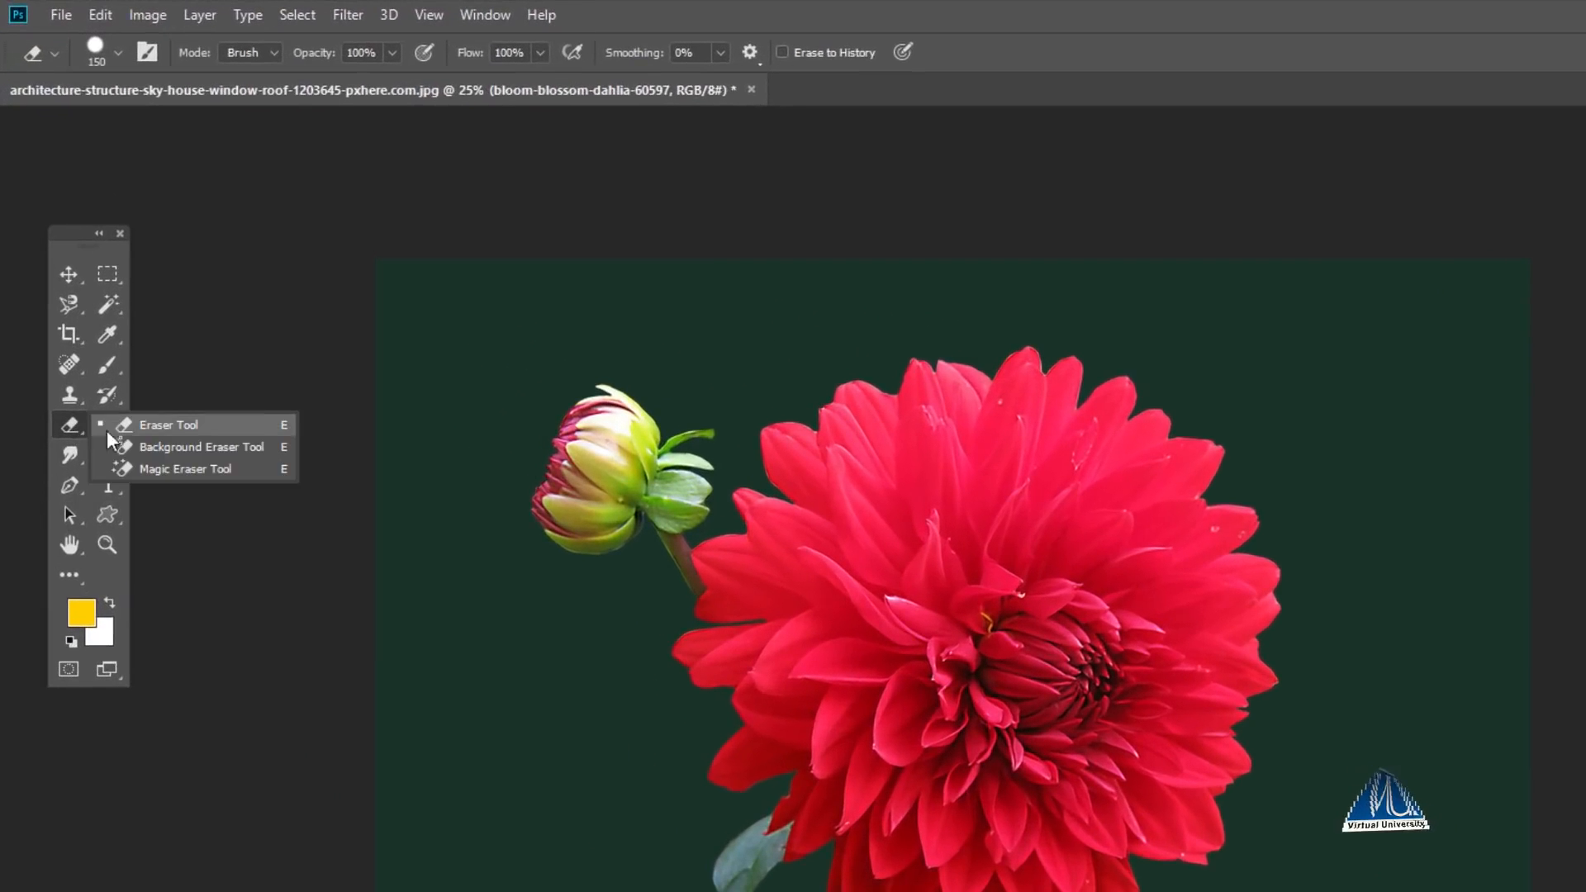
click(212, 467)
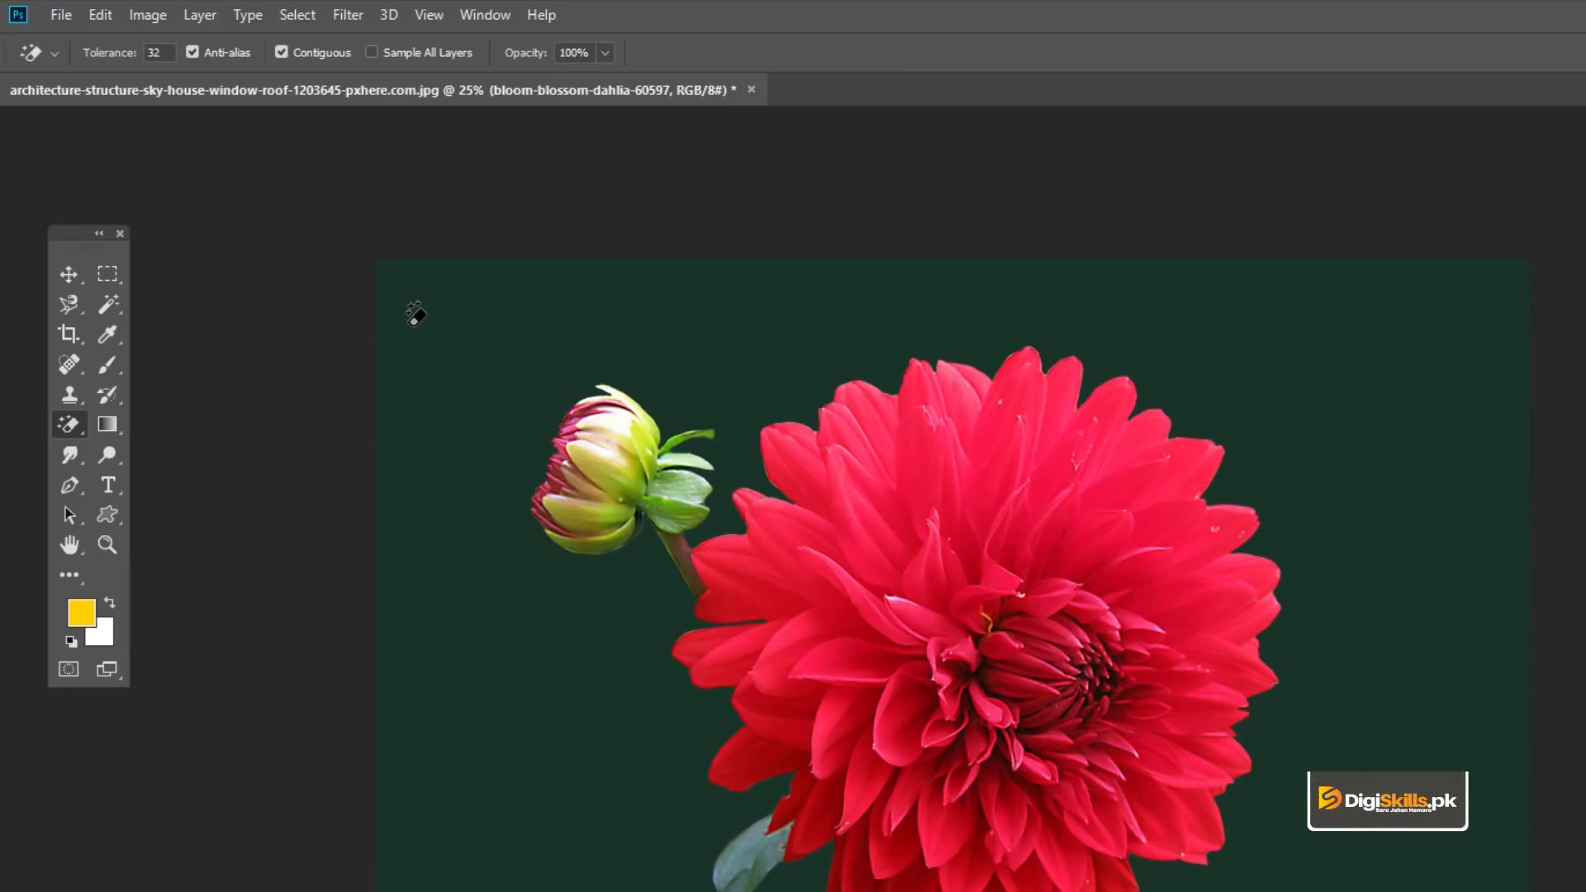
click(416, 311)
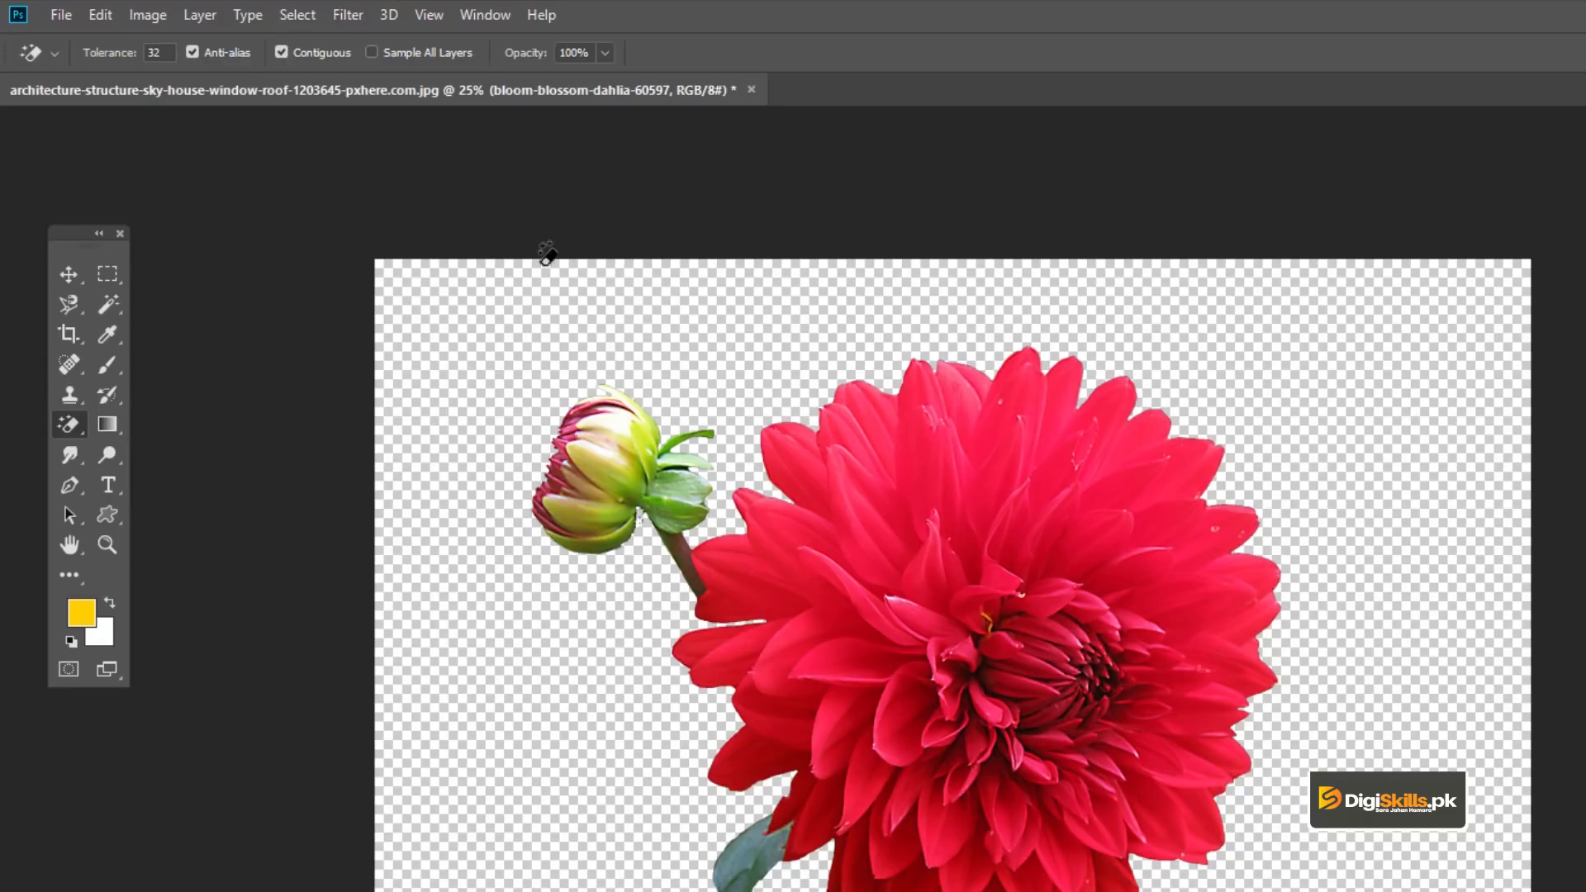
- Examine the cut-out edges around the dahlia petals, bud and leaves up close
key(z)
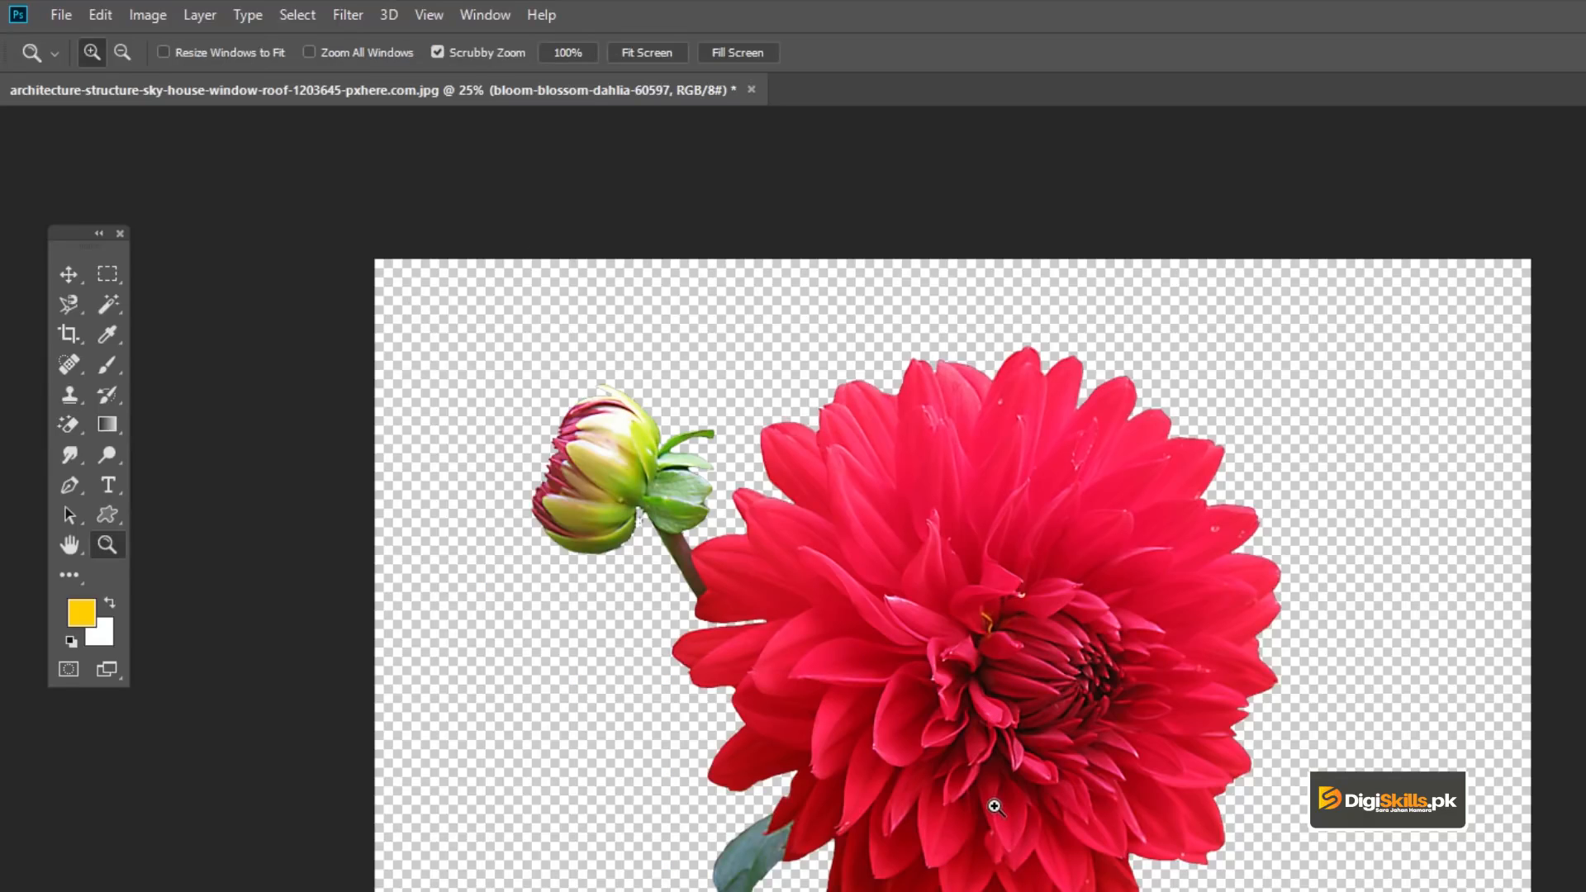
click(995, 807)
click(987, 745)
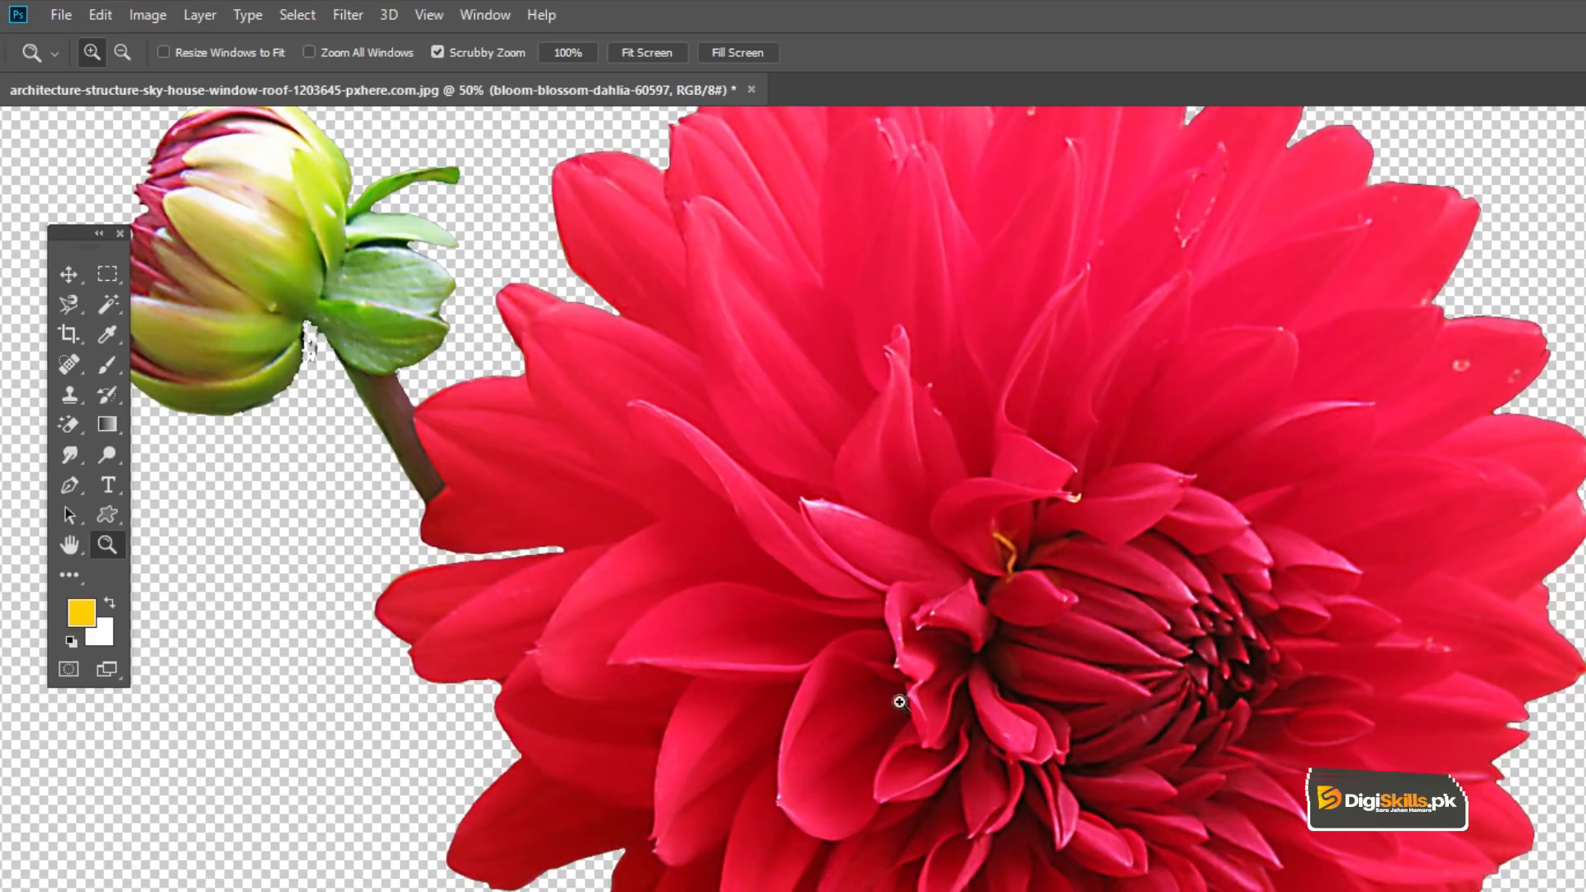
click(864, 698)
drag(853, 782, 867, 453)
drag(878, 822, 761, 856)
drag(727, 289, 752, 785)
drag(779, 301, 1207, 365)
drag(791, 577, 719, 330)
key(ctrl+minus)
key(ctrl+minus)
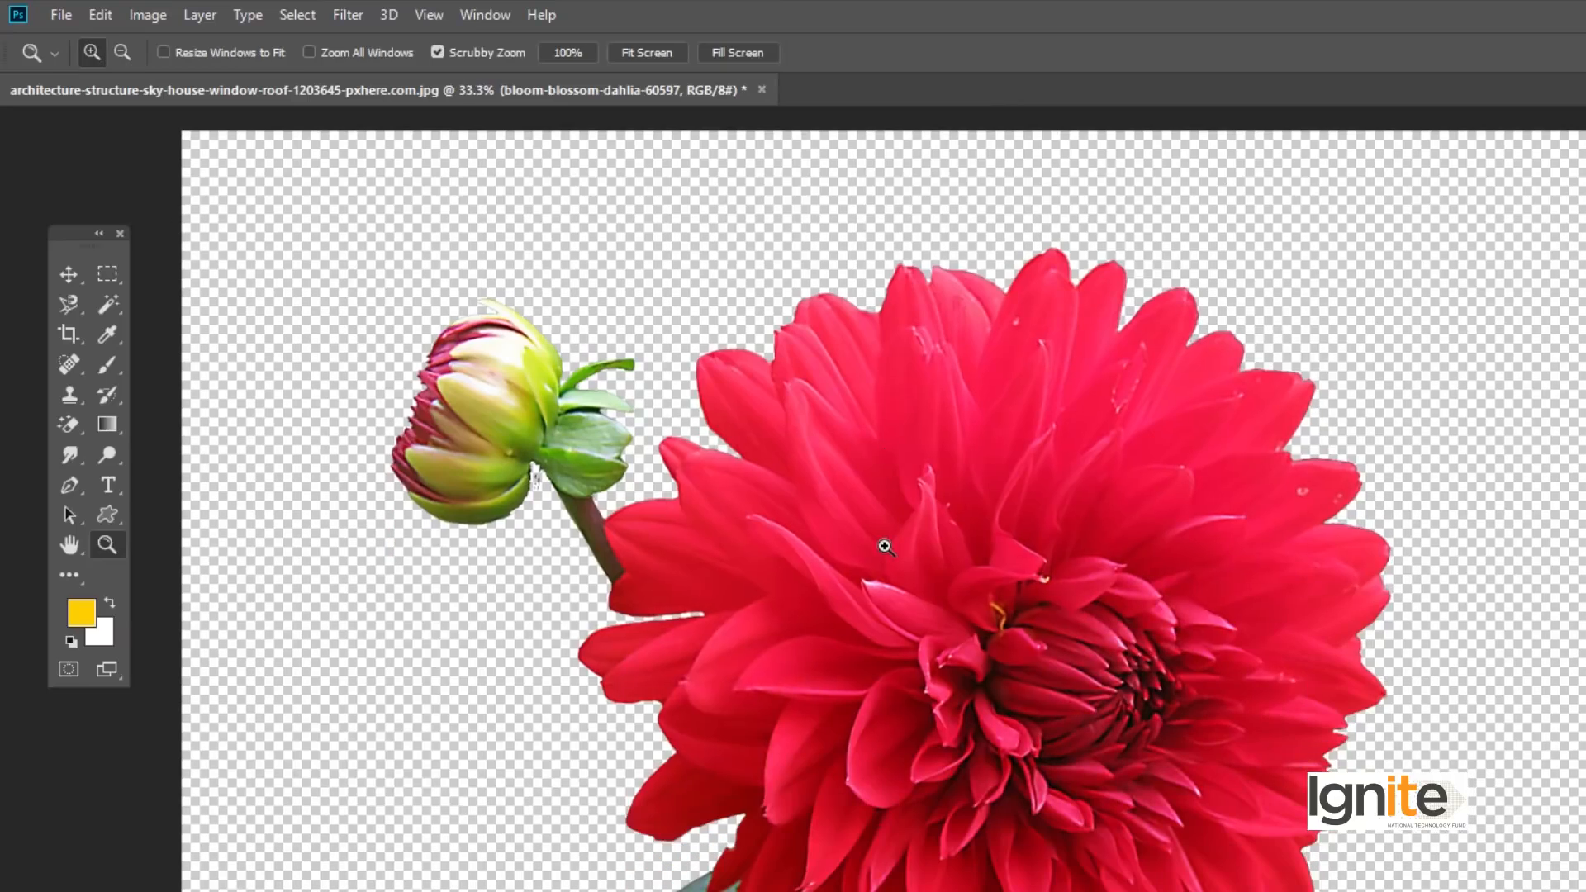
key(v)
key(z)
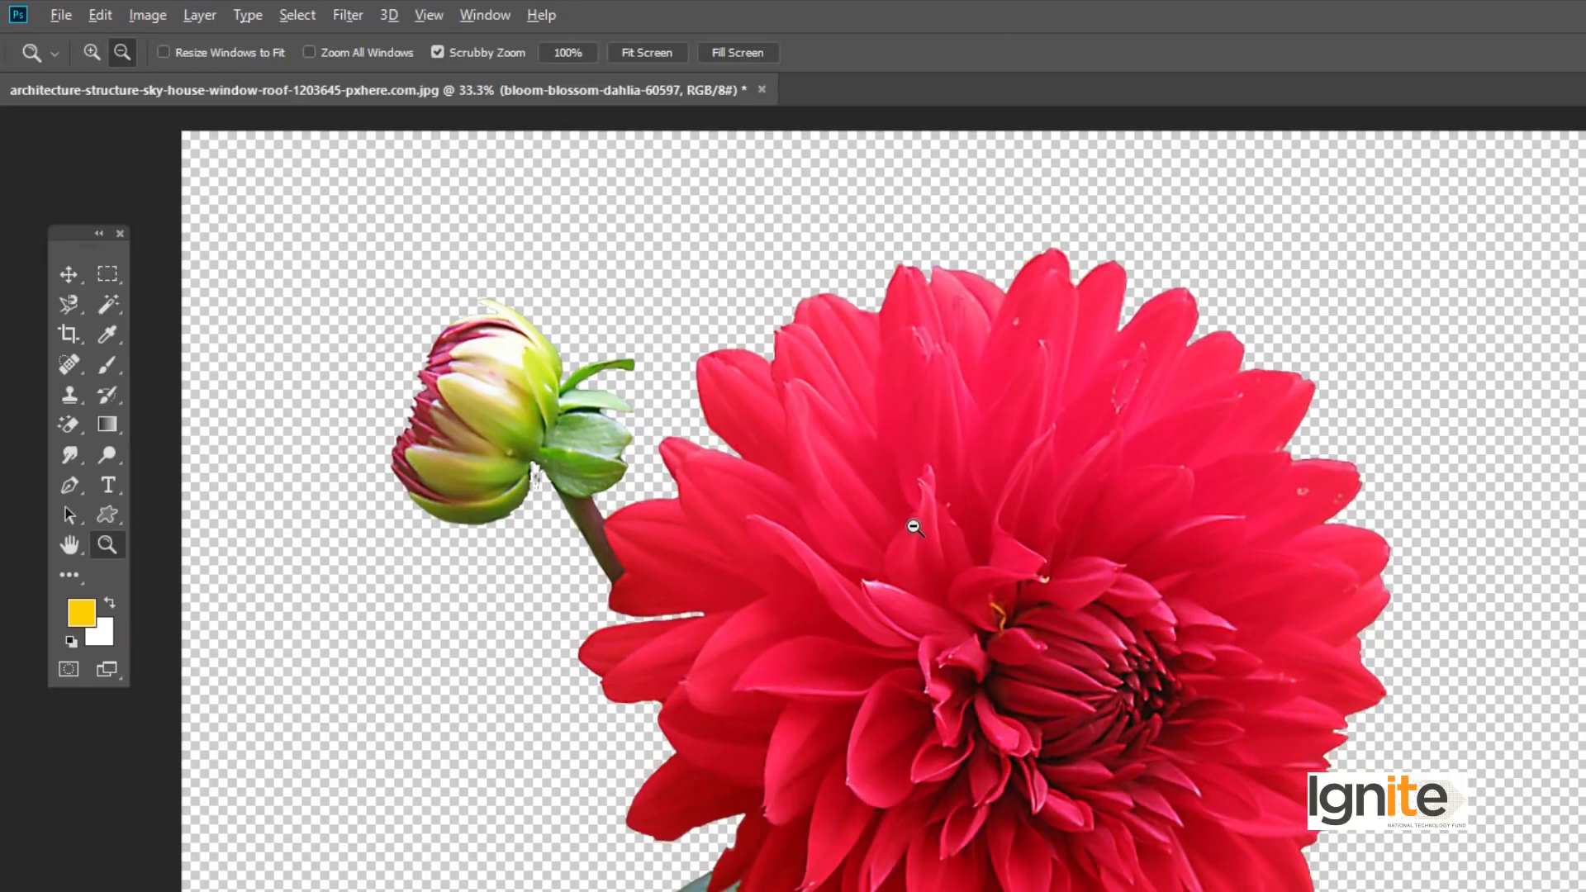
alt+click(905, 522)
key(ctrl+plus)
- Switch to the Move tool and undo the background erase on the dahlia layer
key(v)
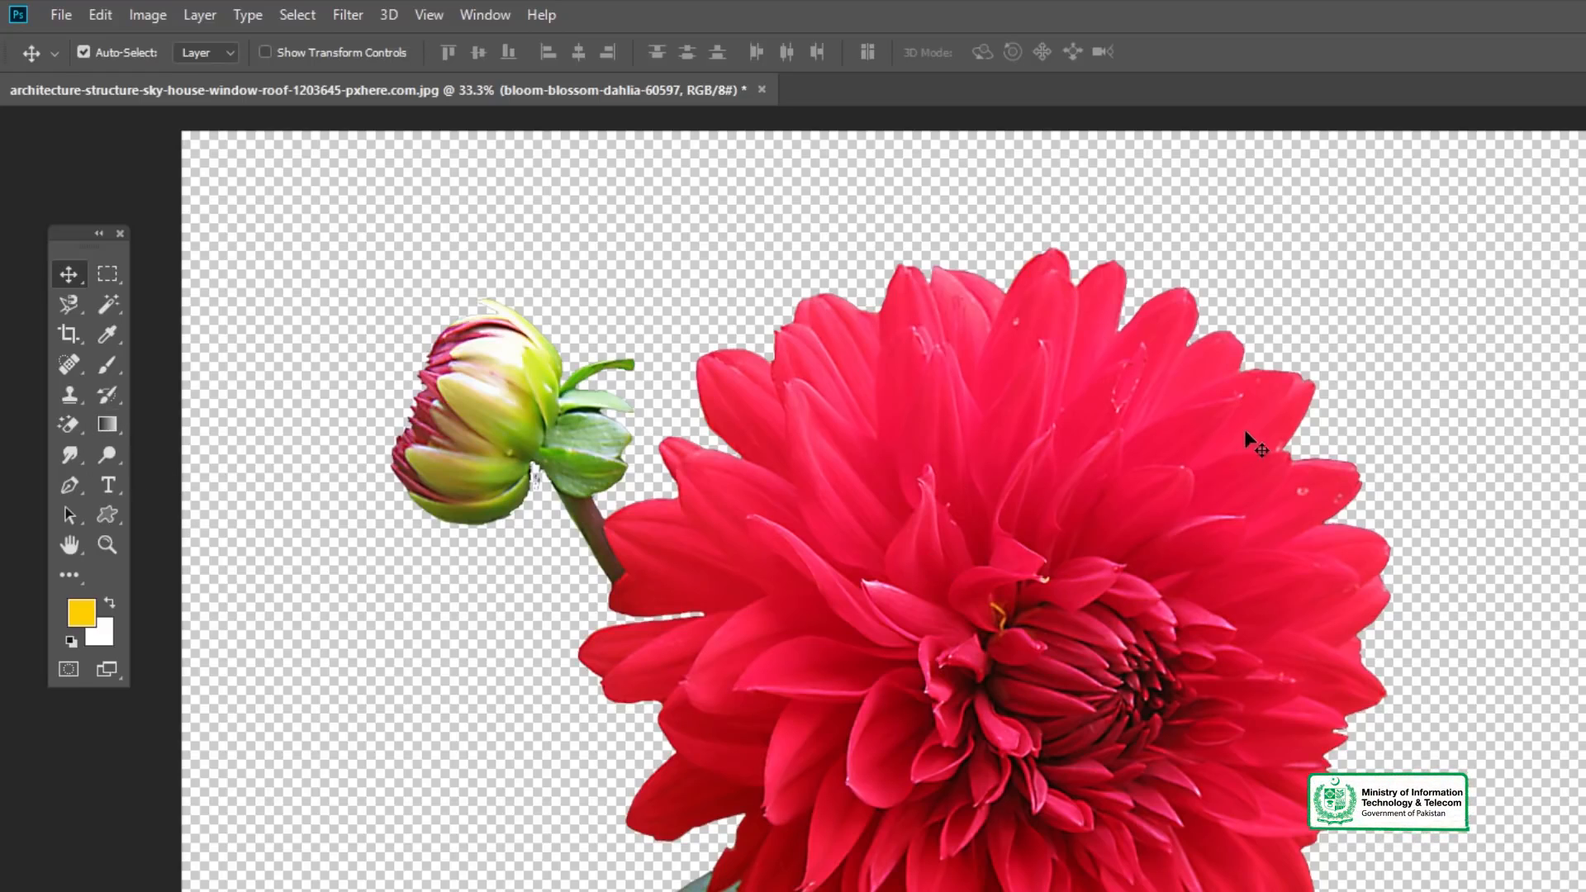
key(ctrl+alt+z)
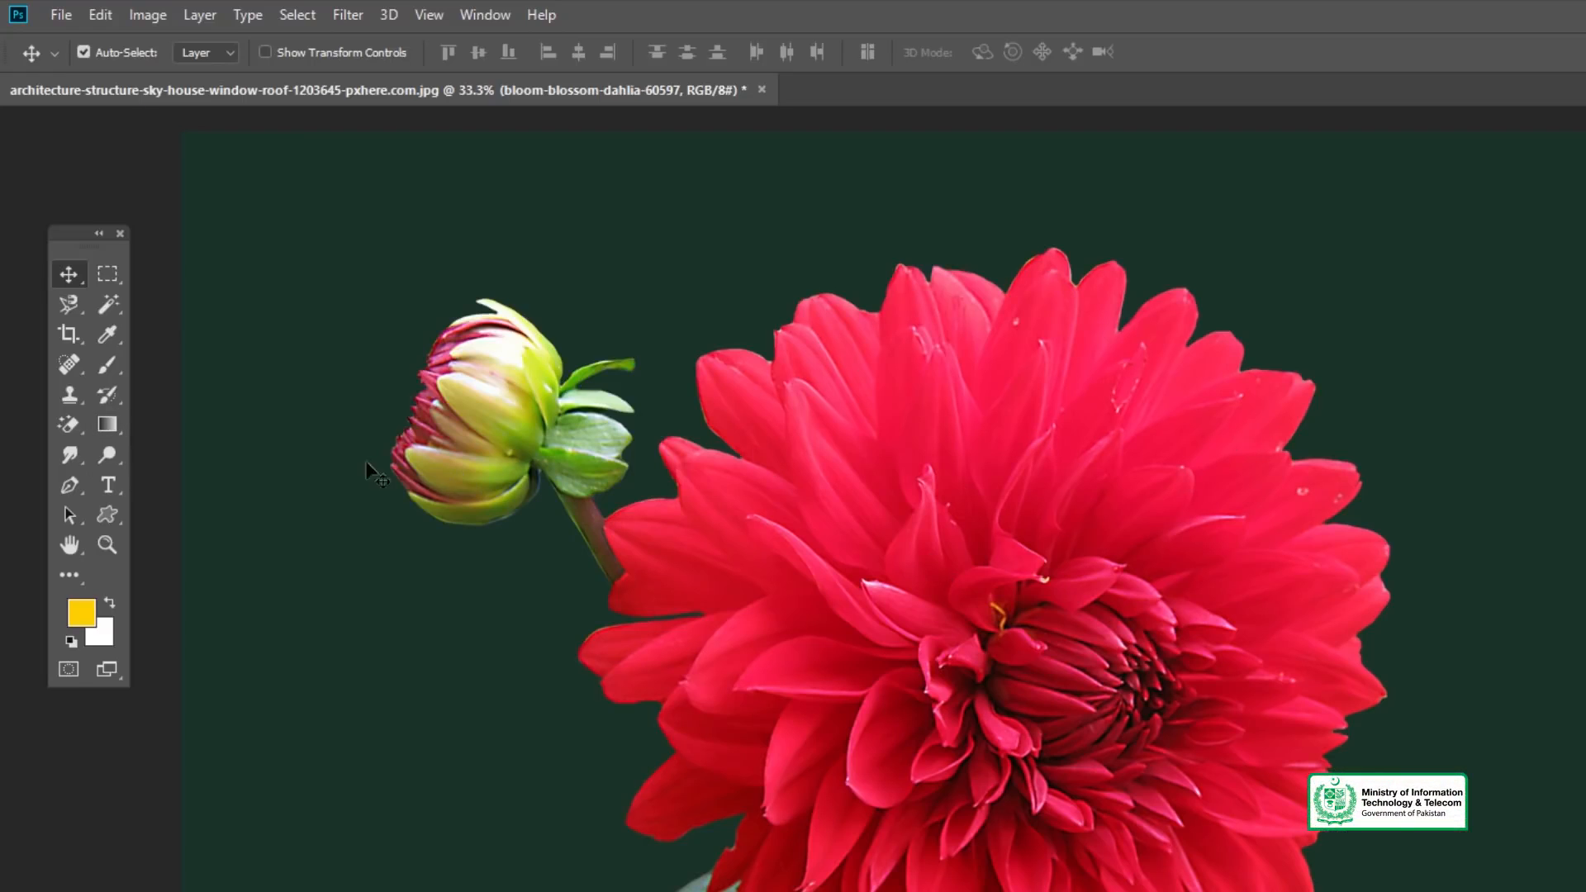
click(67, 423)
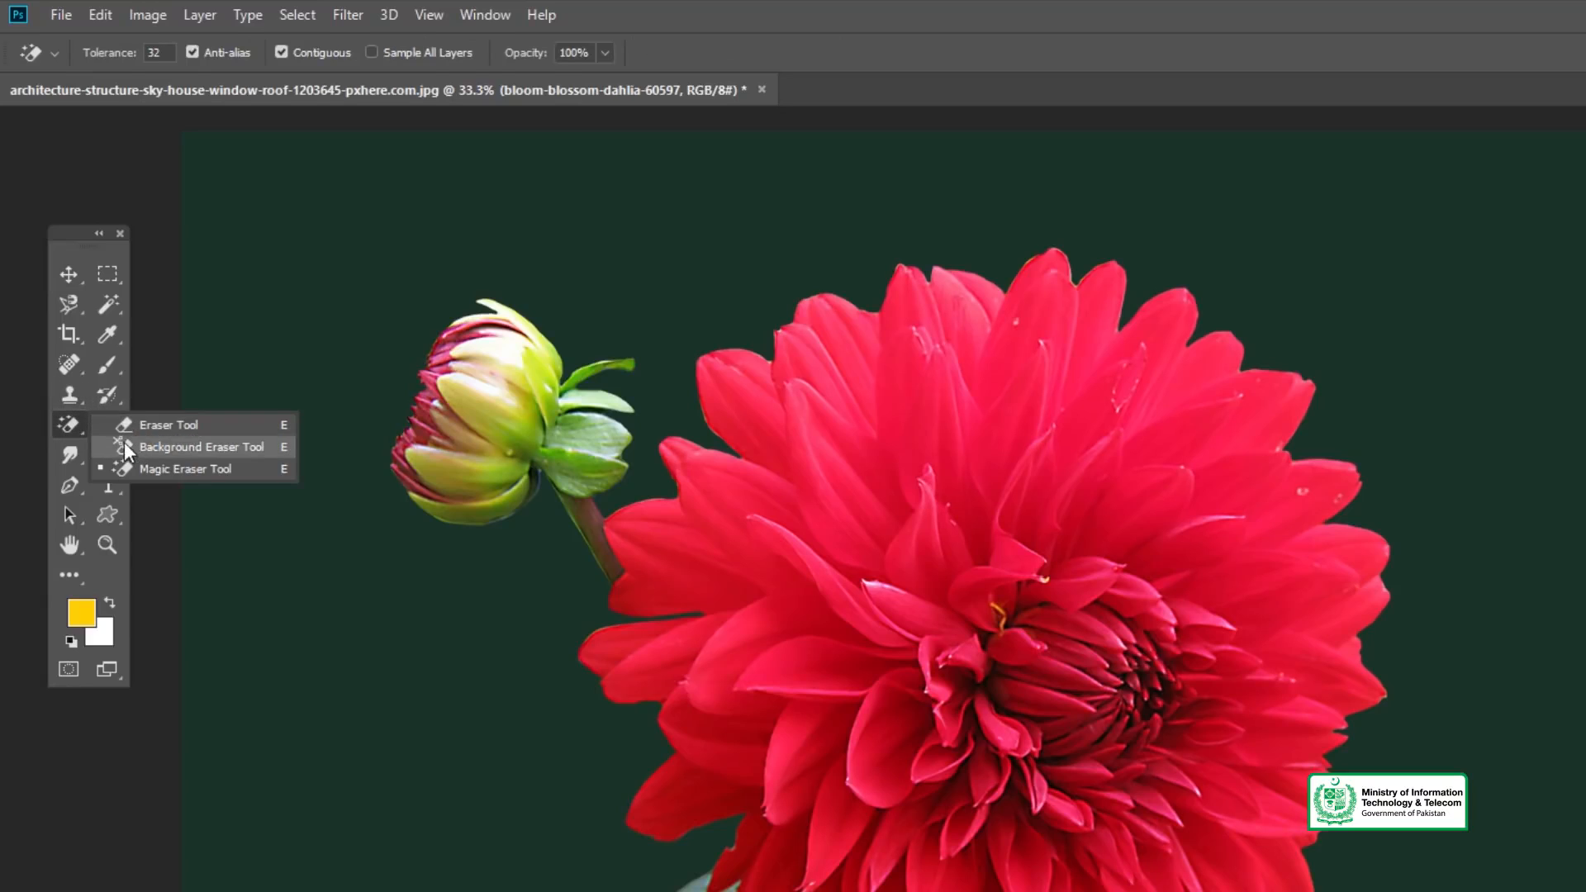
click(67, 432)
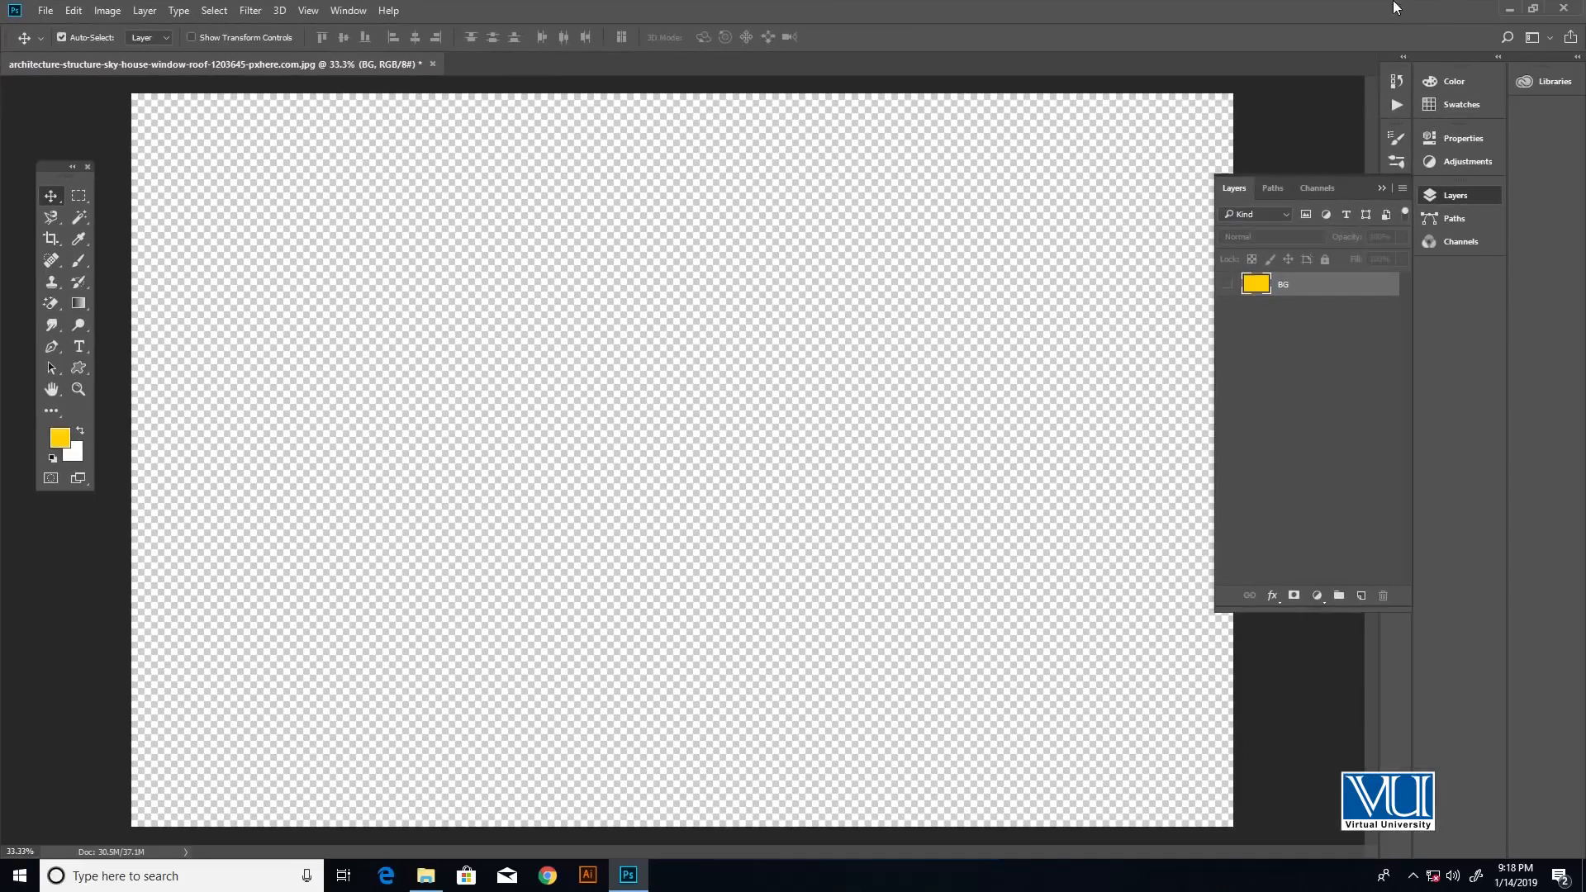
- Place the ladybug photo nature-grass-branch-meadow-leaf-flower-642711-pxhere.com from File Explorer into the document
click(1511, 7)
drag(378, 119, 655, 477)
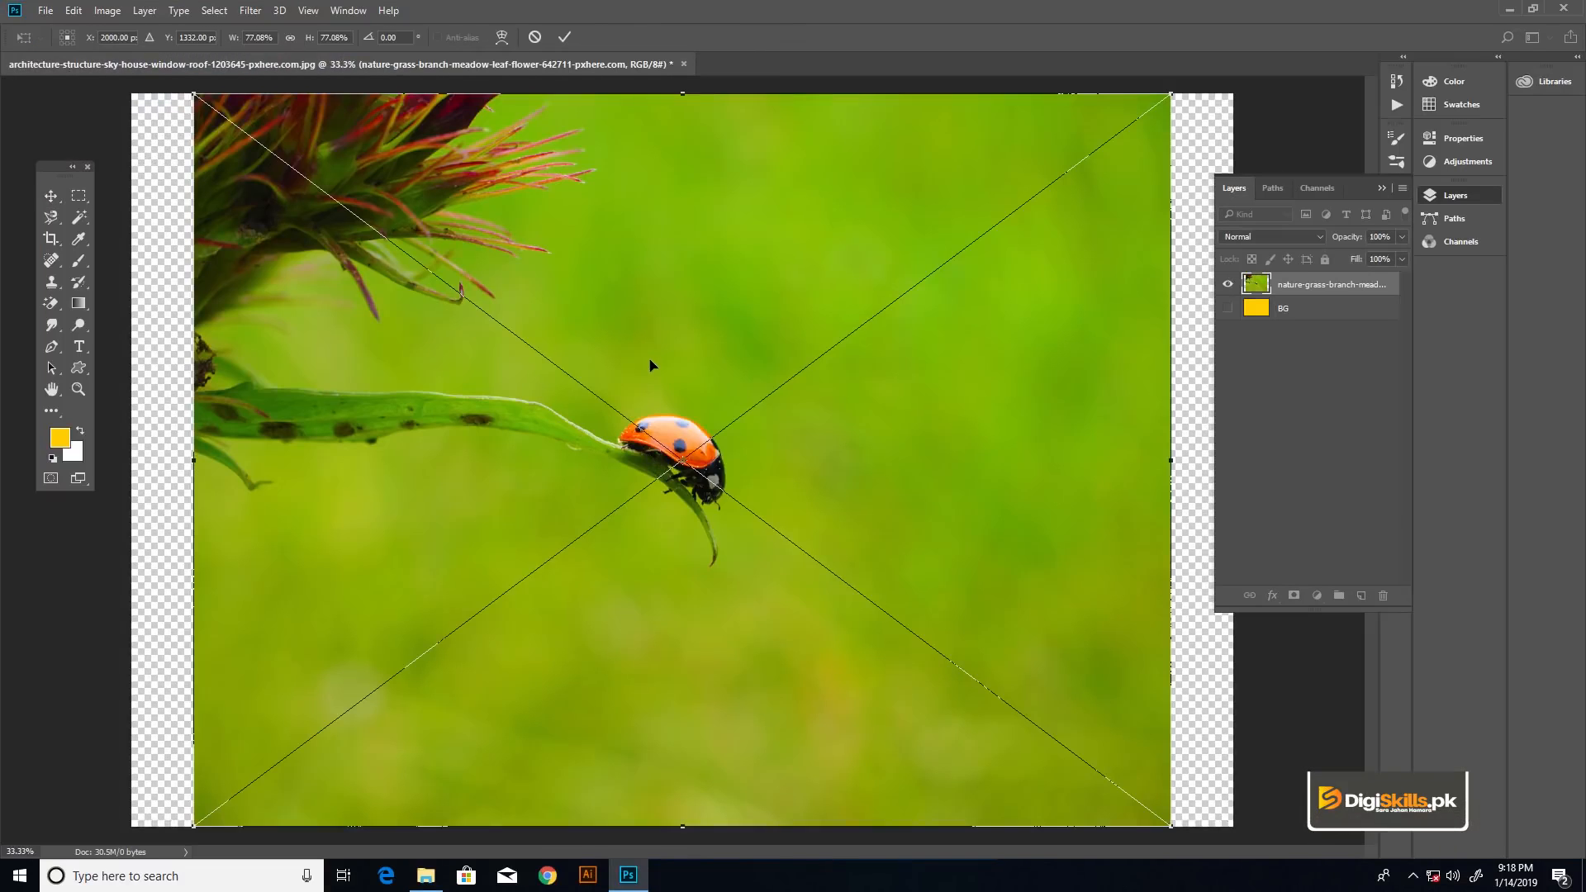
key(Return)
key(ctrl+minus)
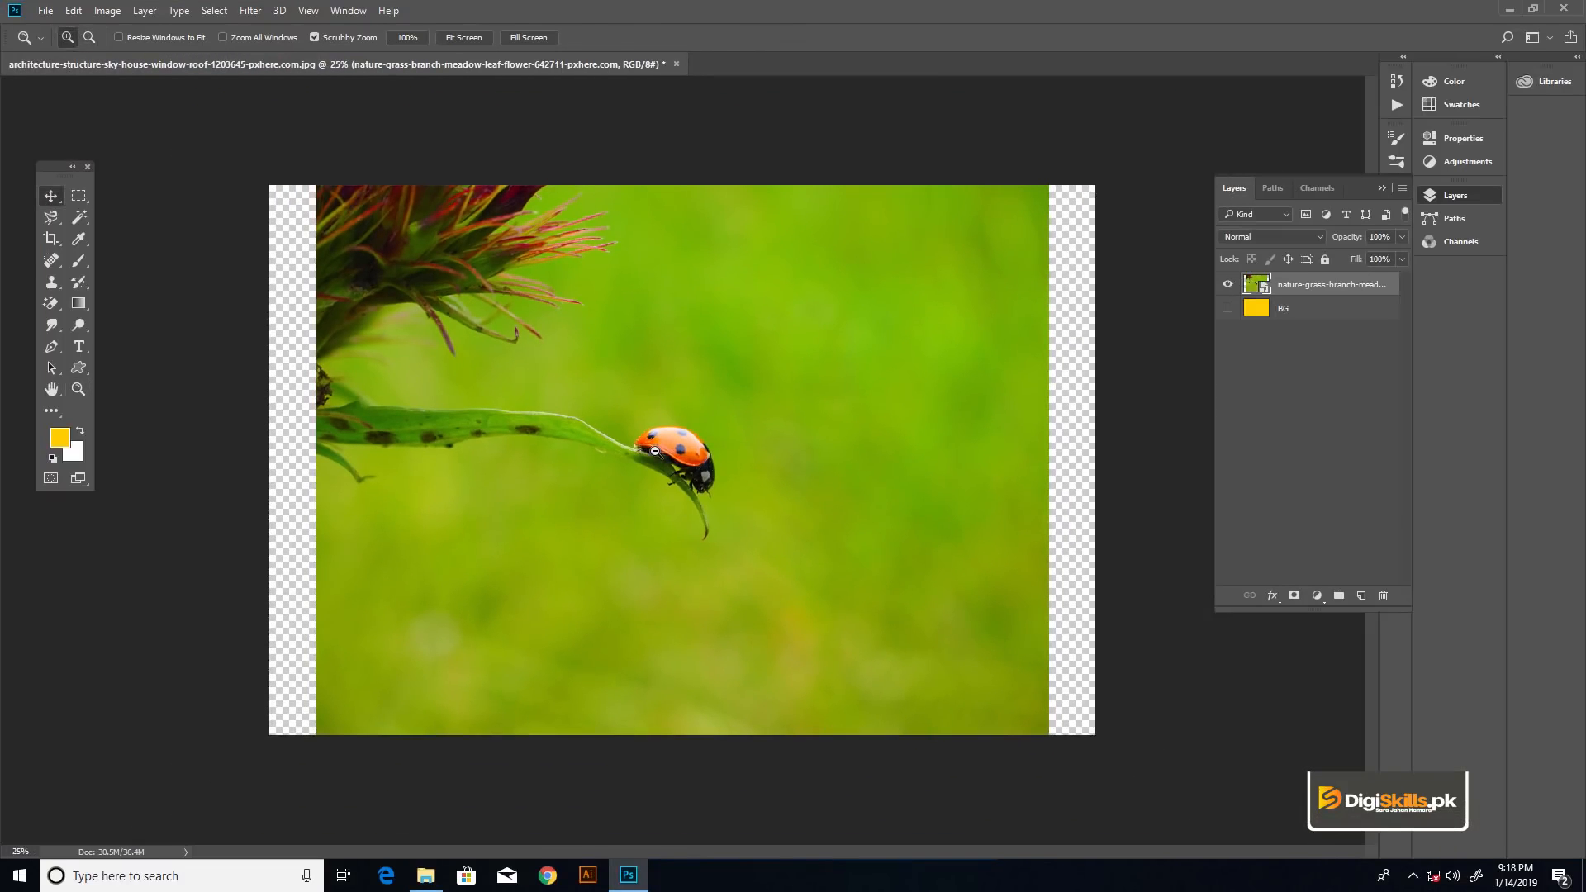
- Crop the canvas to the ladybug photo's edges, trimming the transparent strips on both sides, and return to the Move tool
click(59, 239)
drag(264, 436, 293, 474)
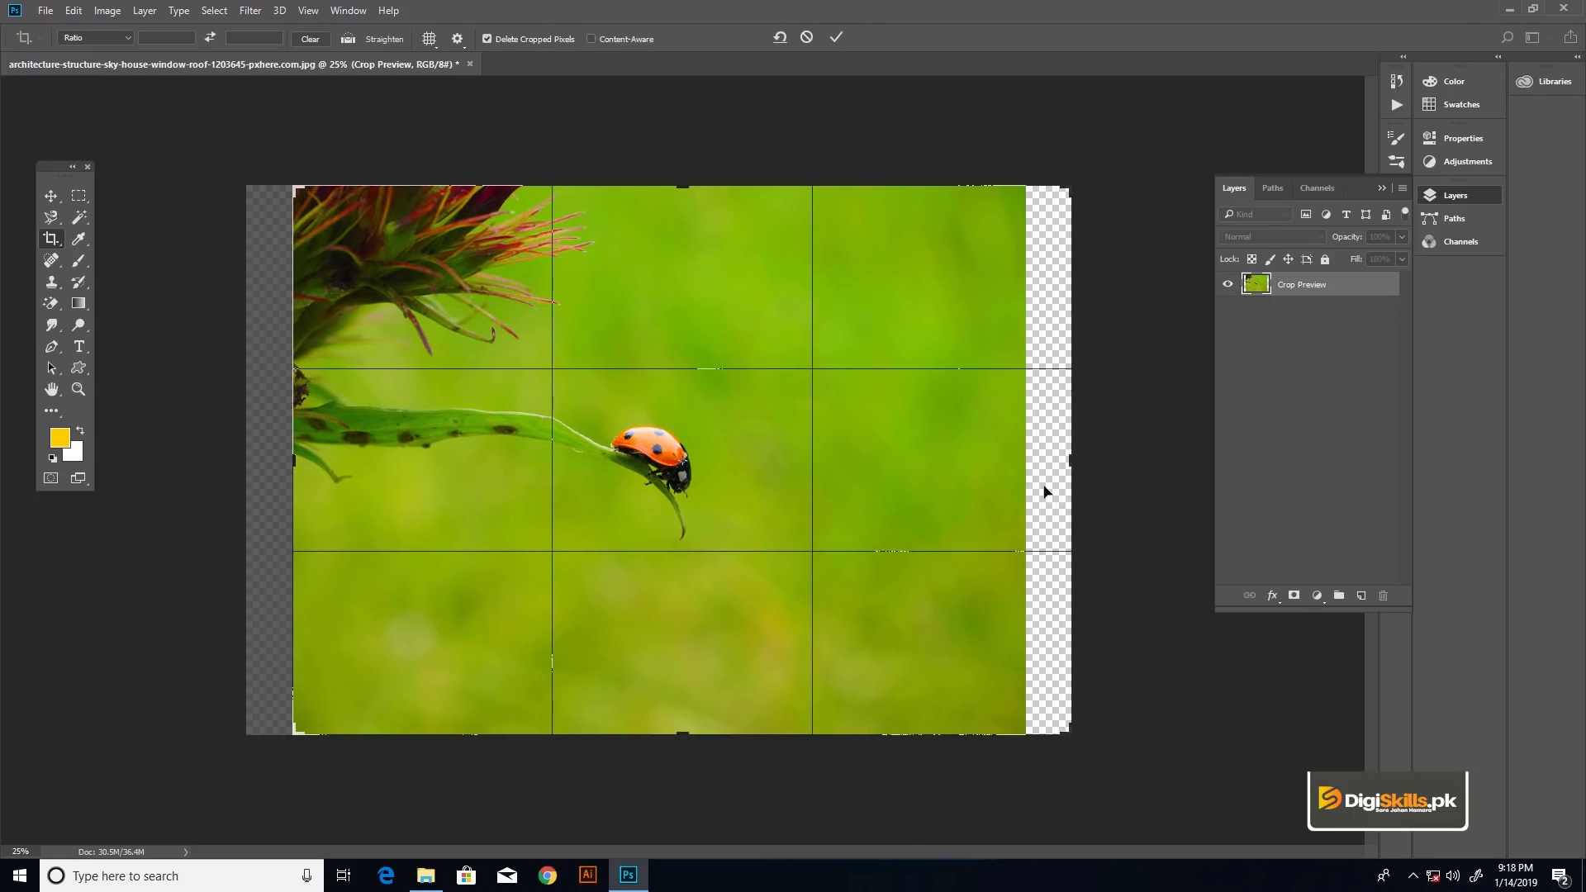
drag(1066, 472, 1049, 443)
key(Return)
key(v)
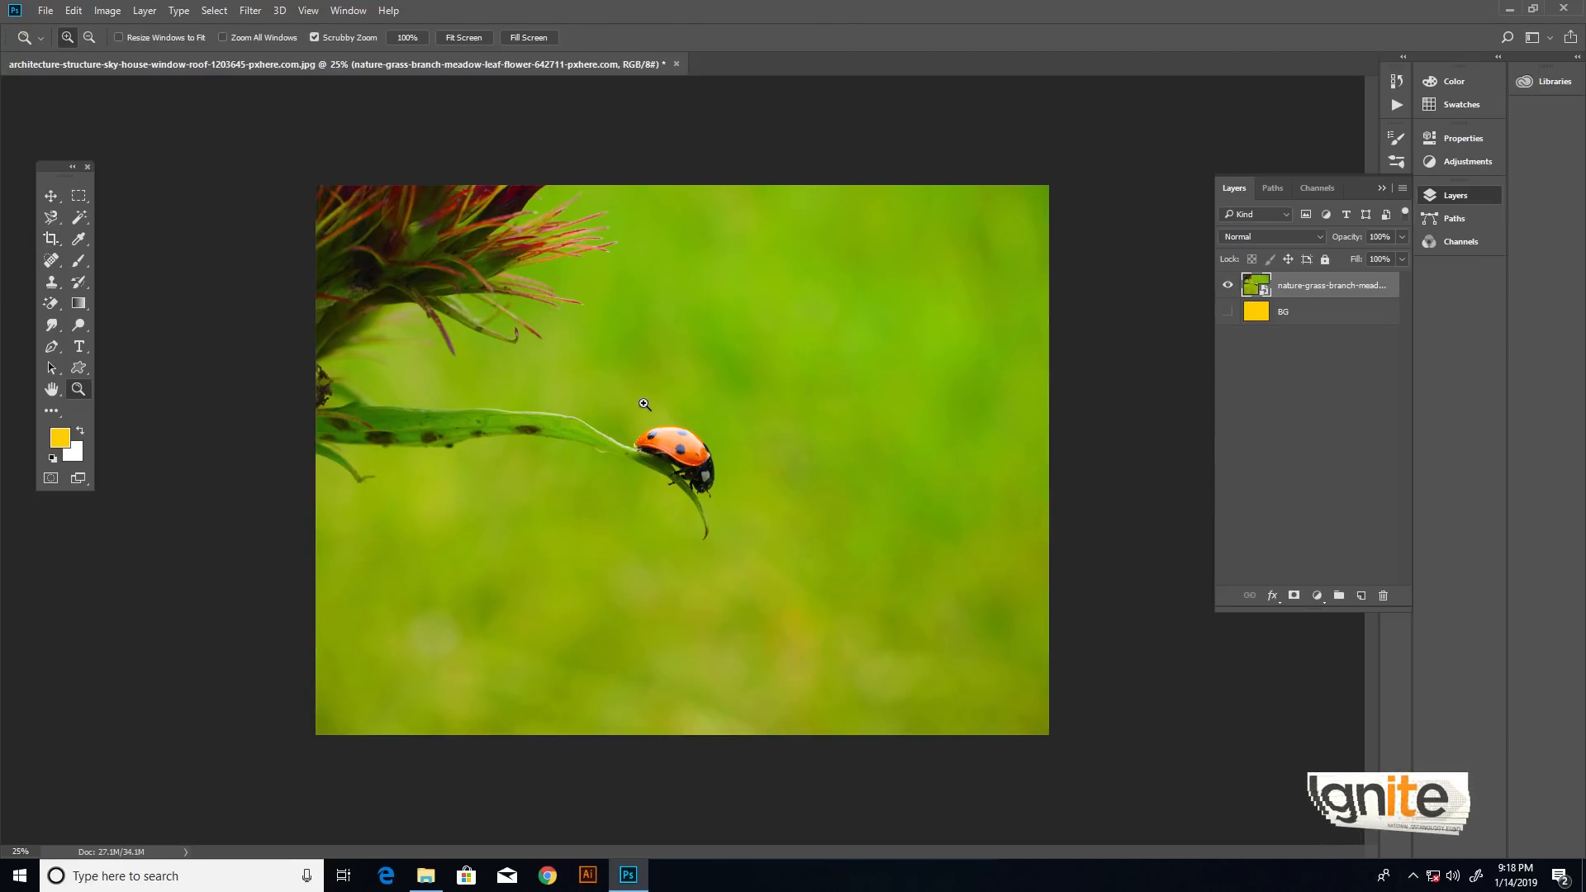
key(ctrl+0)
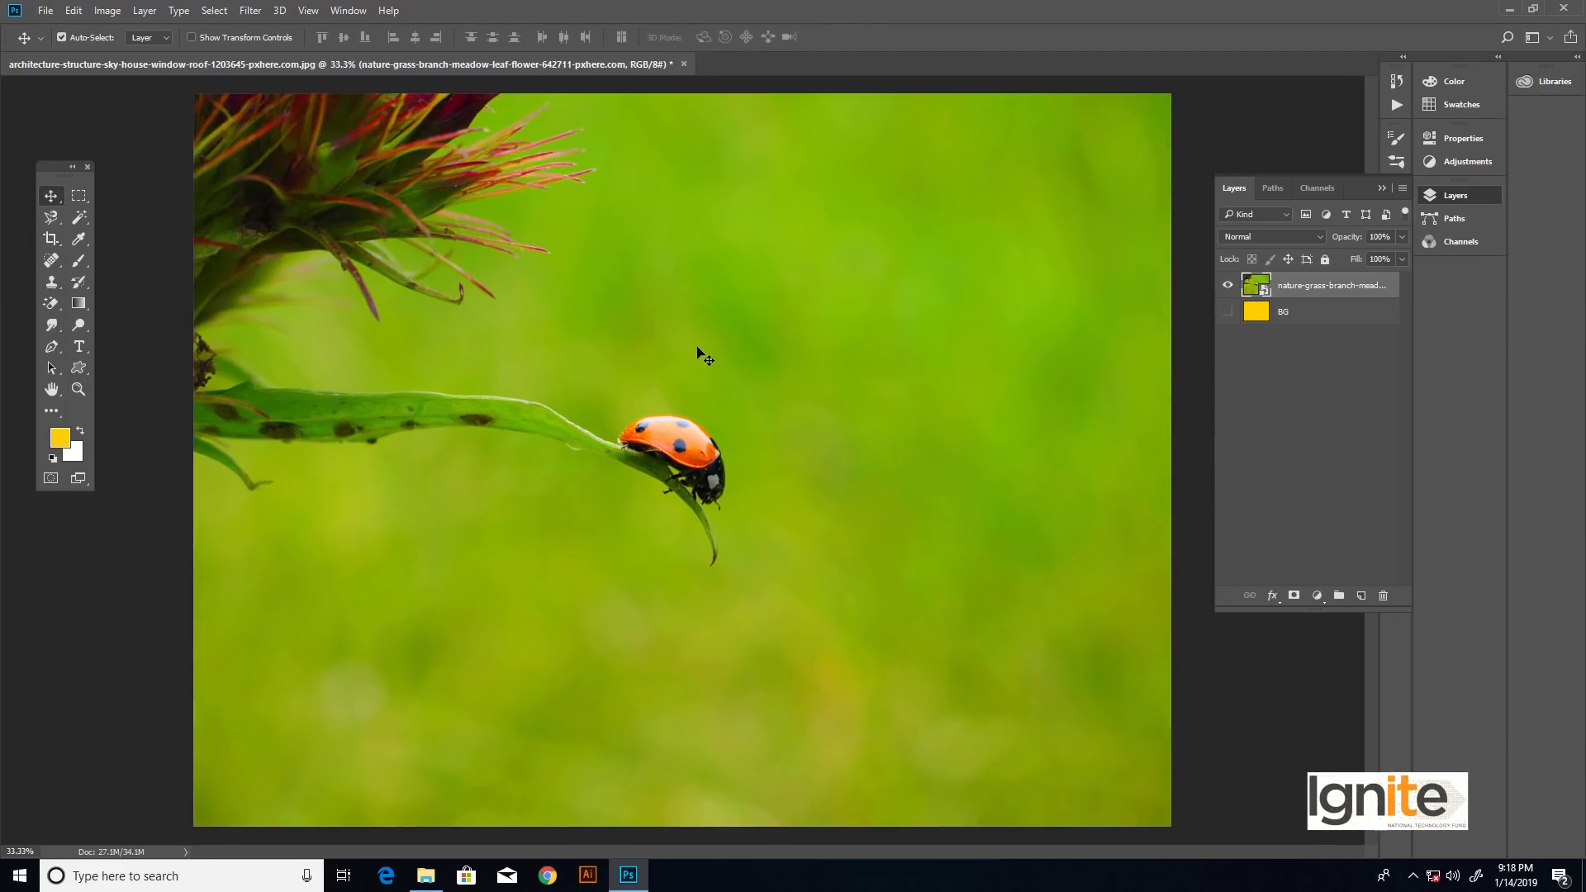
- Switch the document to full screen mode and rasterize the ladybug photo layer
key(f)
drag(730, 344, 576, 337)
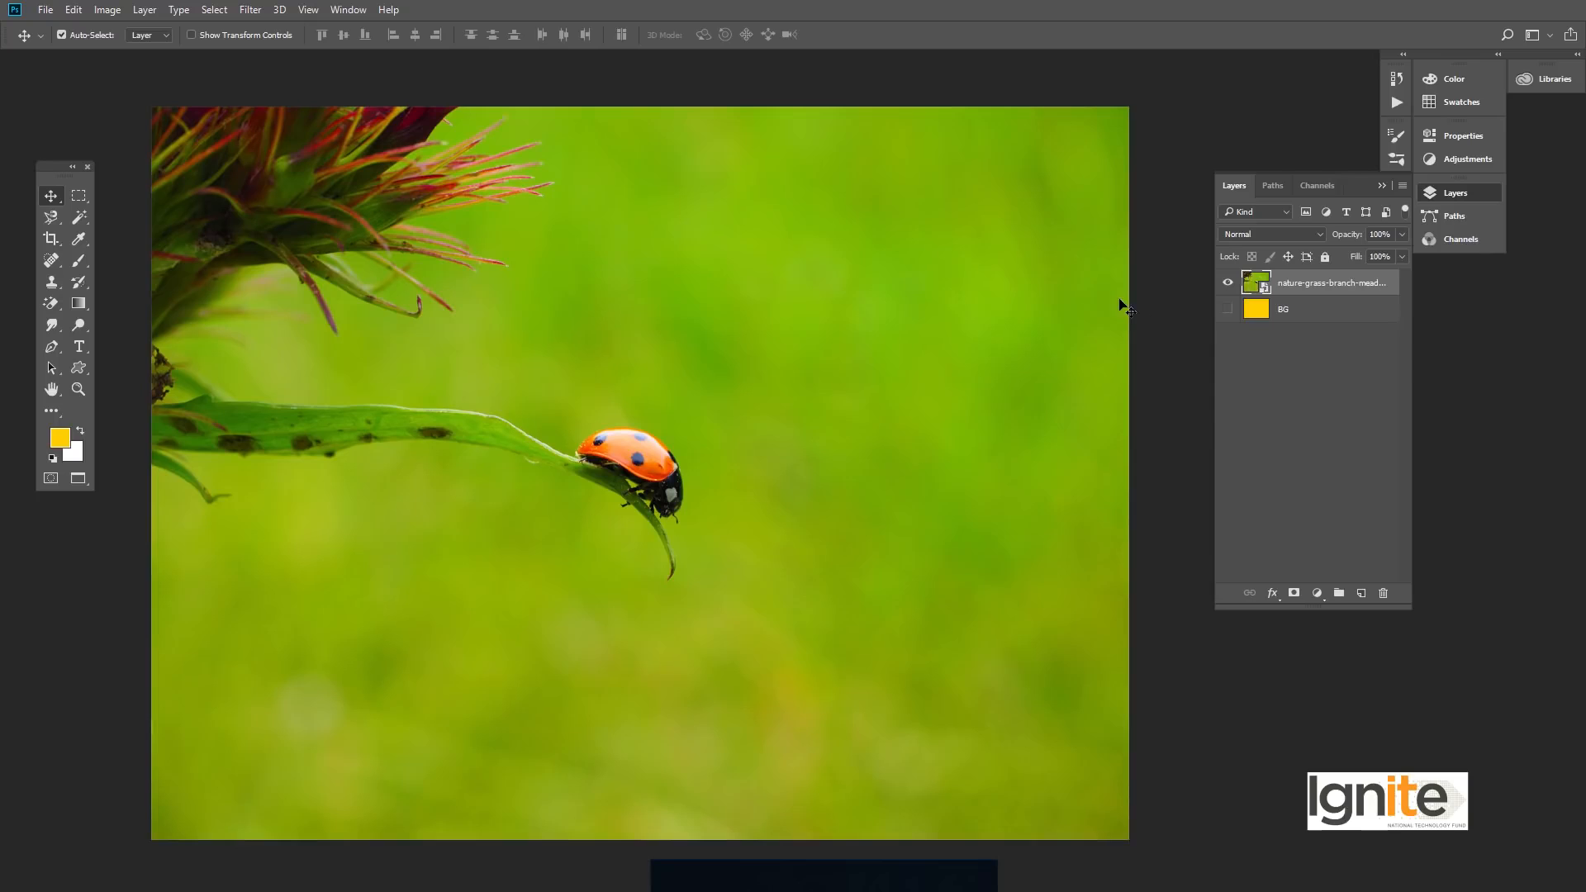
right_click(1284, 283)
click(1313, 368)
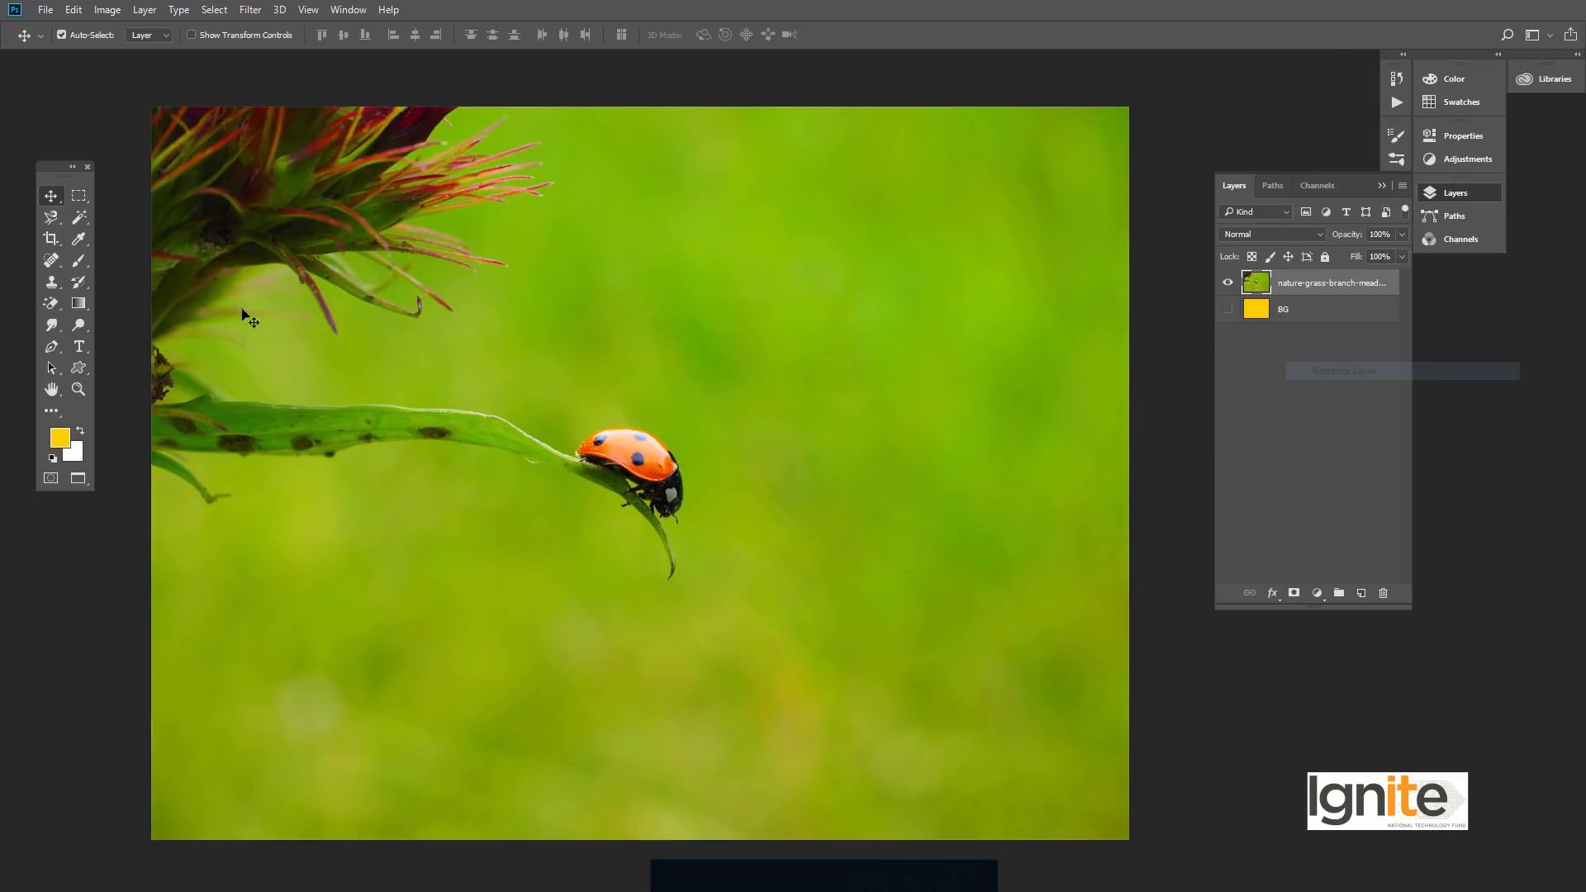
- Activate the Background Eraser Tool, enlarge its brush to 400 px, and review its size, hardness and spacing settings
drag(53, 300, 107, 319)
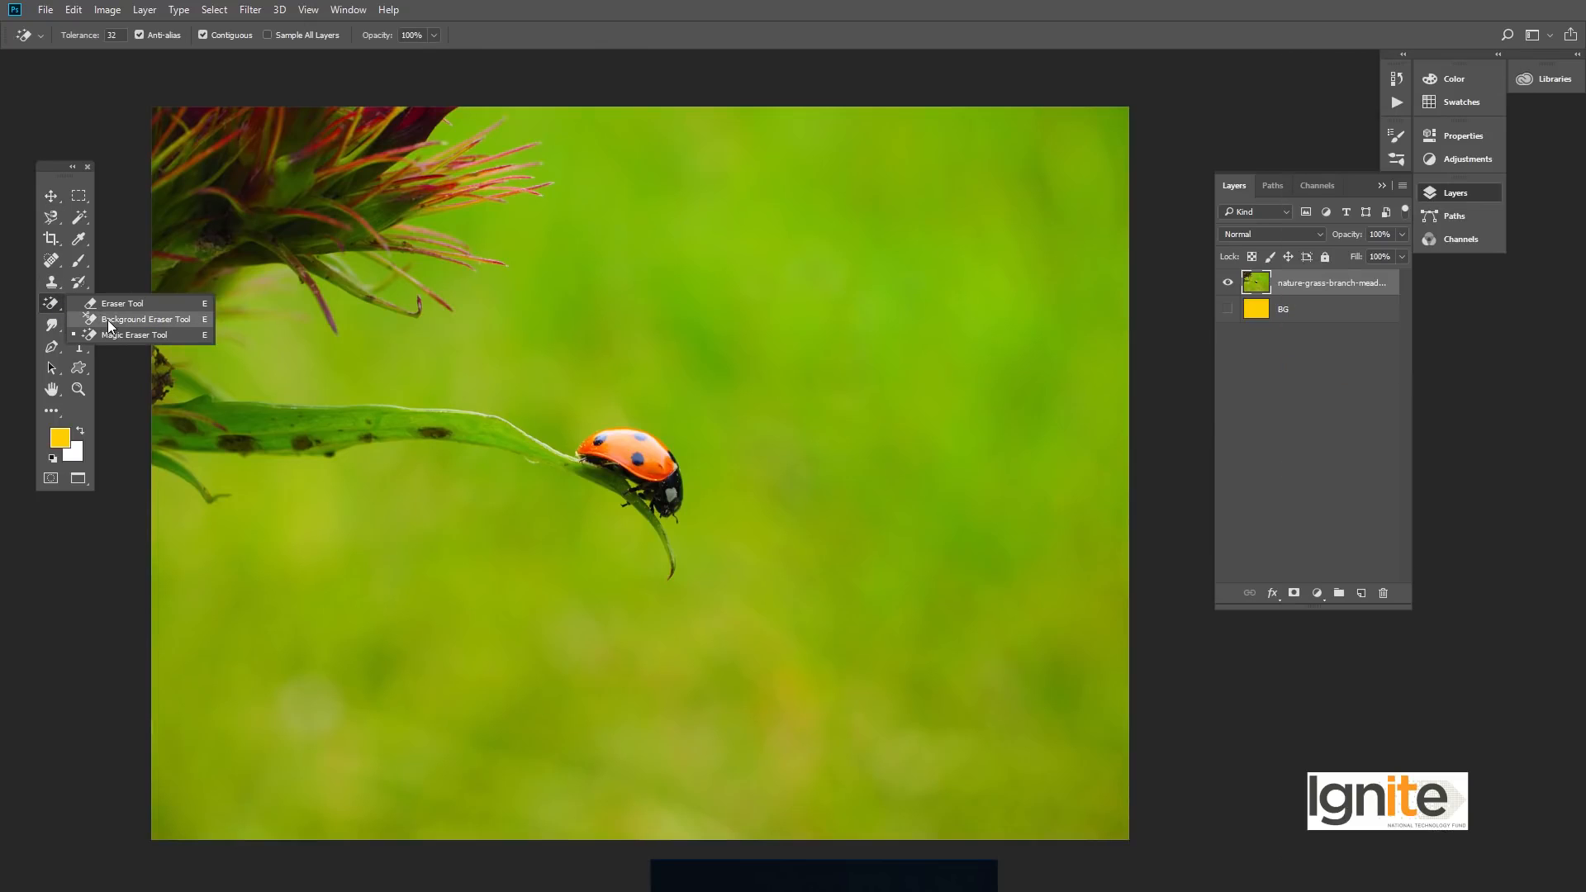
click(107, 320)
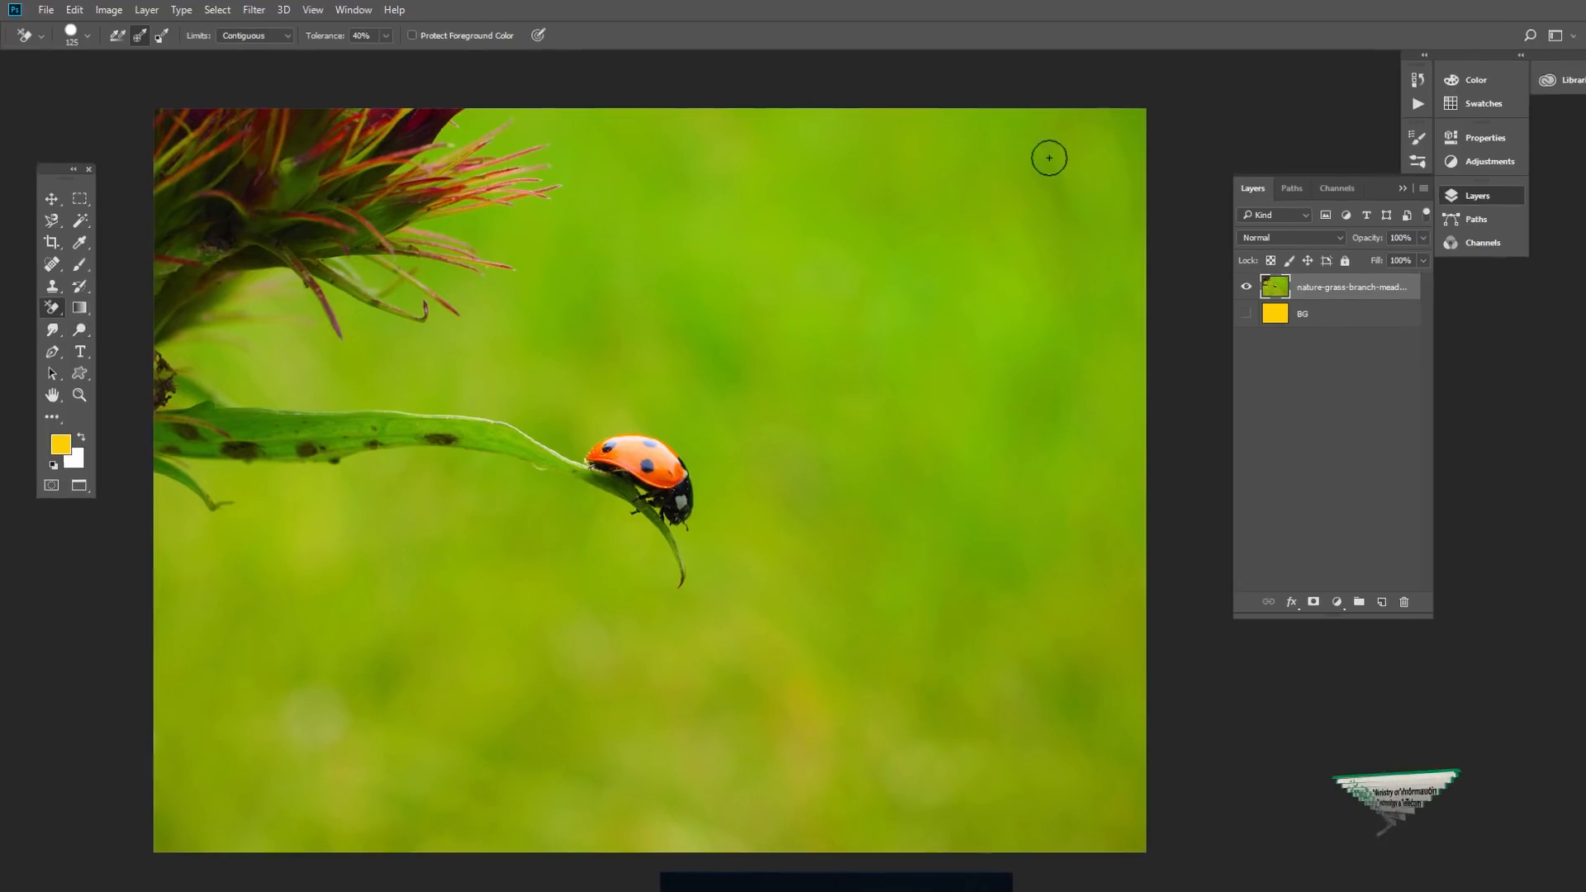
key(bracketright)
key(bracketright)
key(bracketright)
key(bracketright)
key(bracketright)
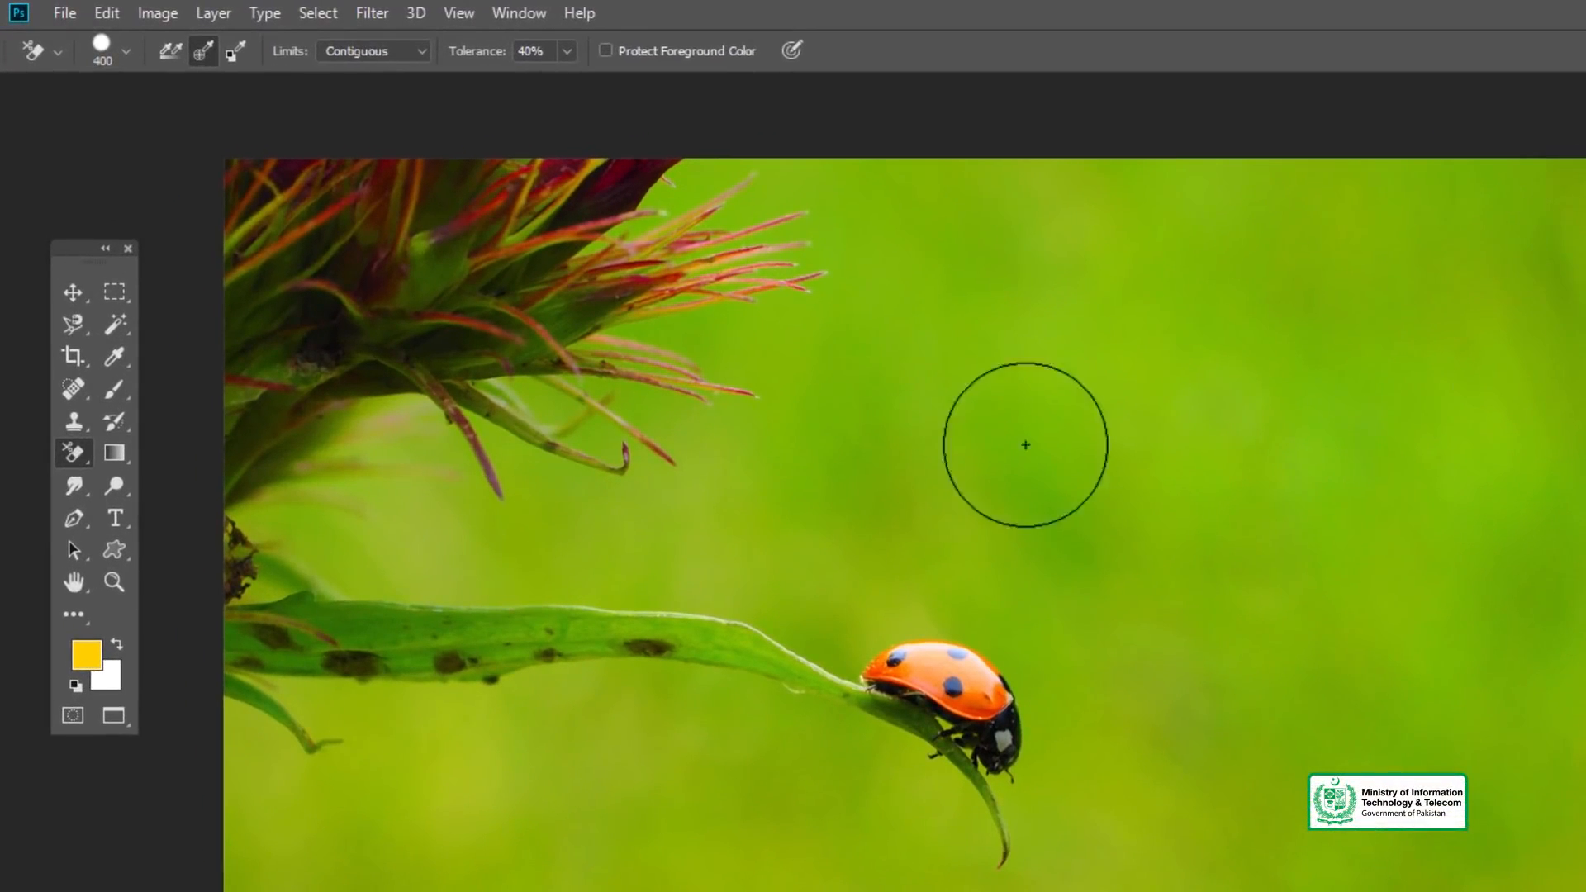
click(125, 52)
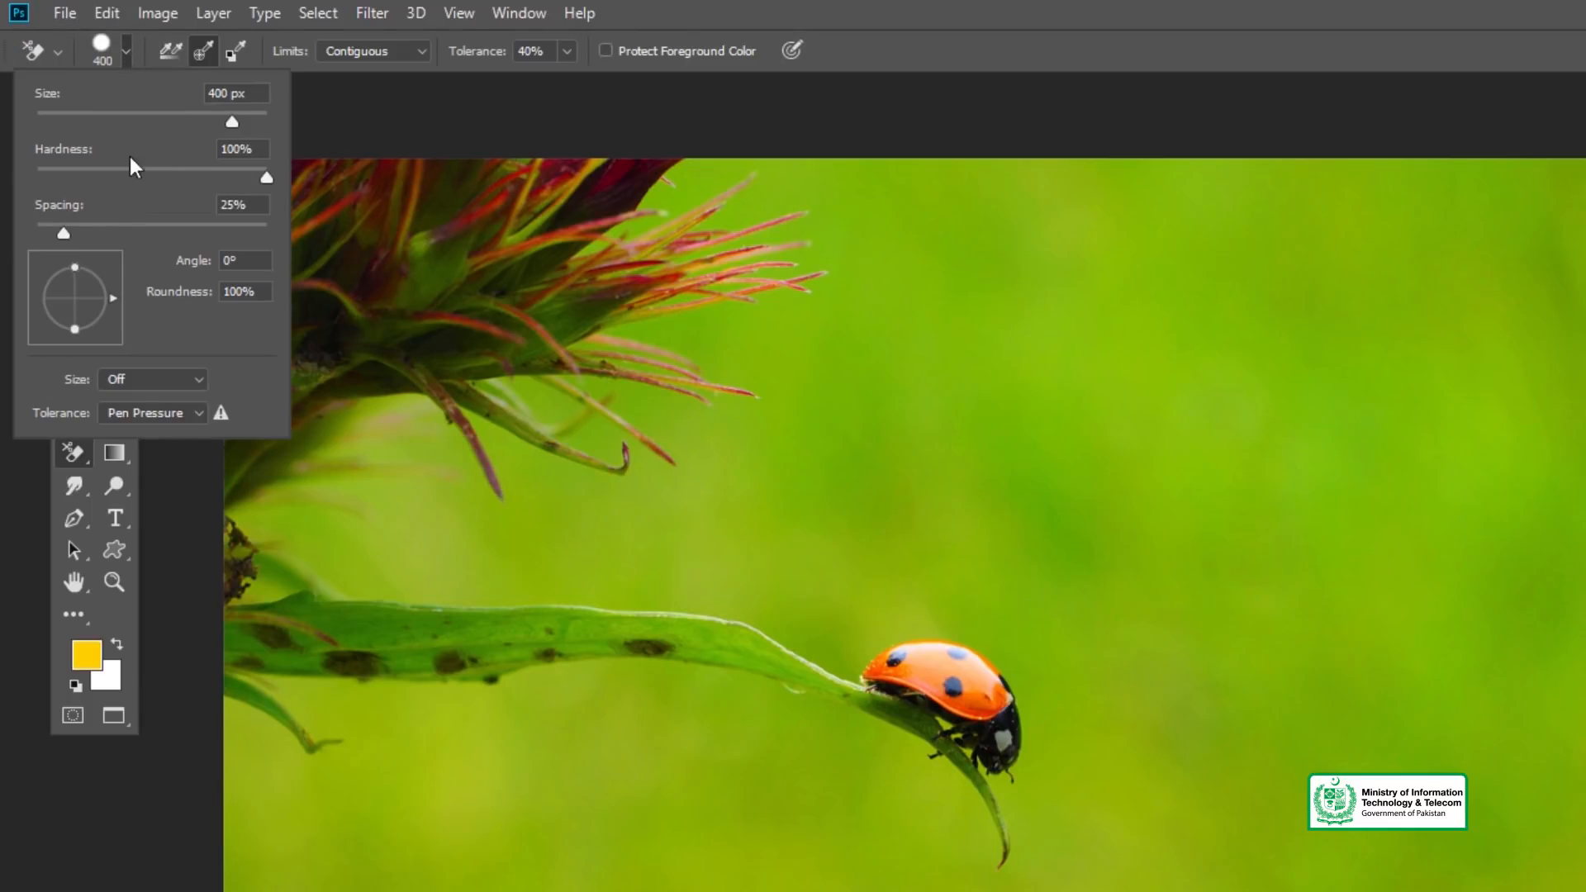
click(117, 57)
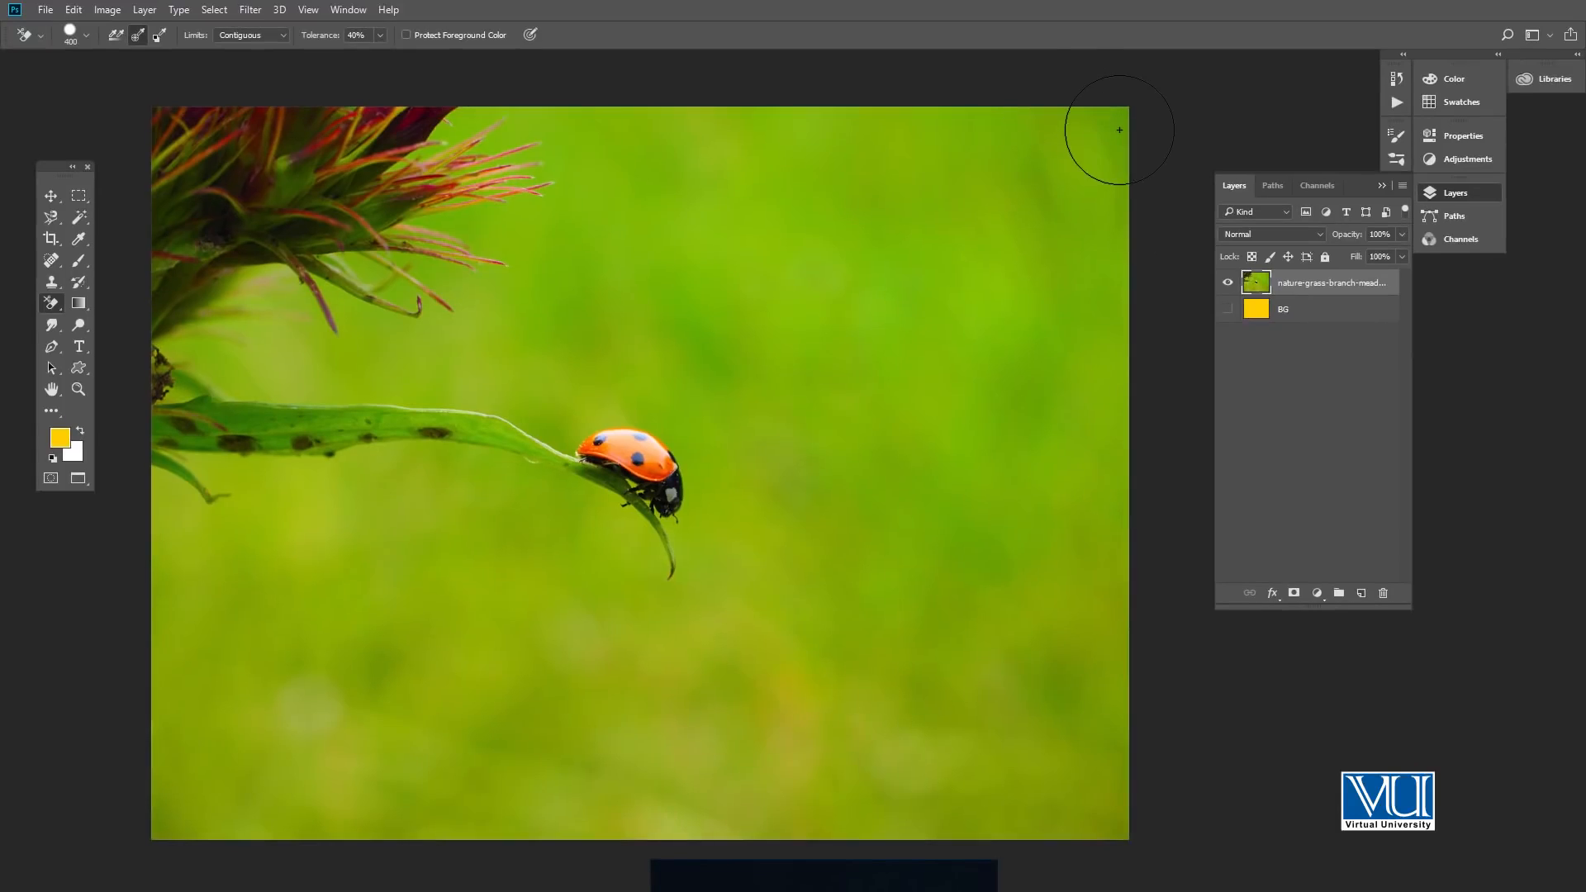
- Try the Background Eraser at 40% tolerance on the green around the flower, leaf and ladybug, and undo the erasing
click(1115, 123)
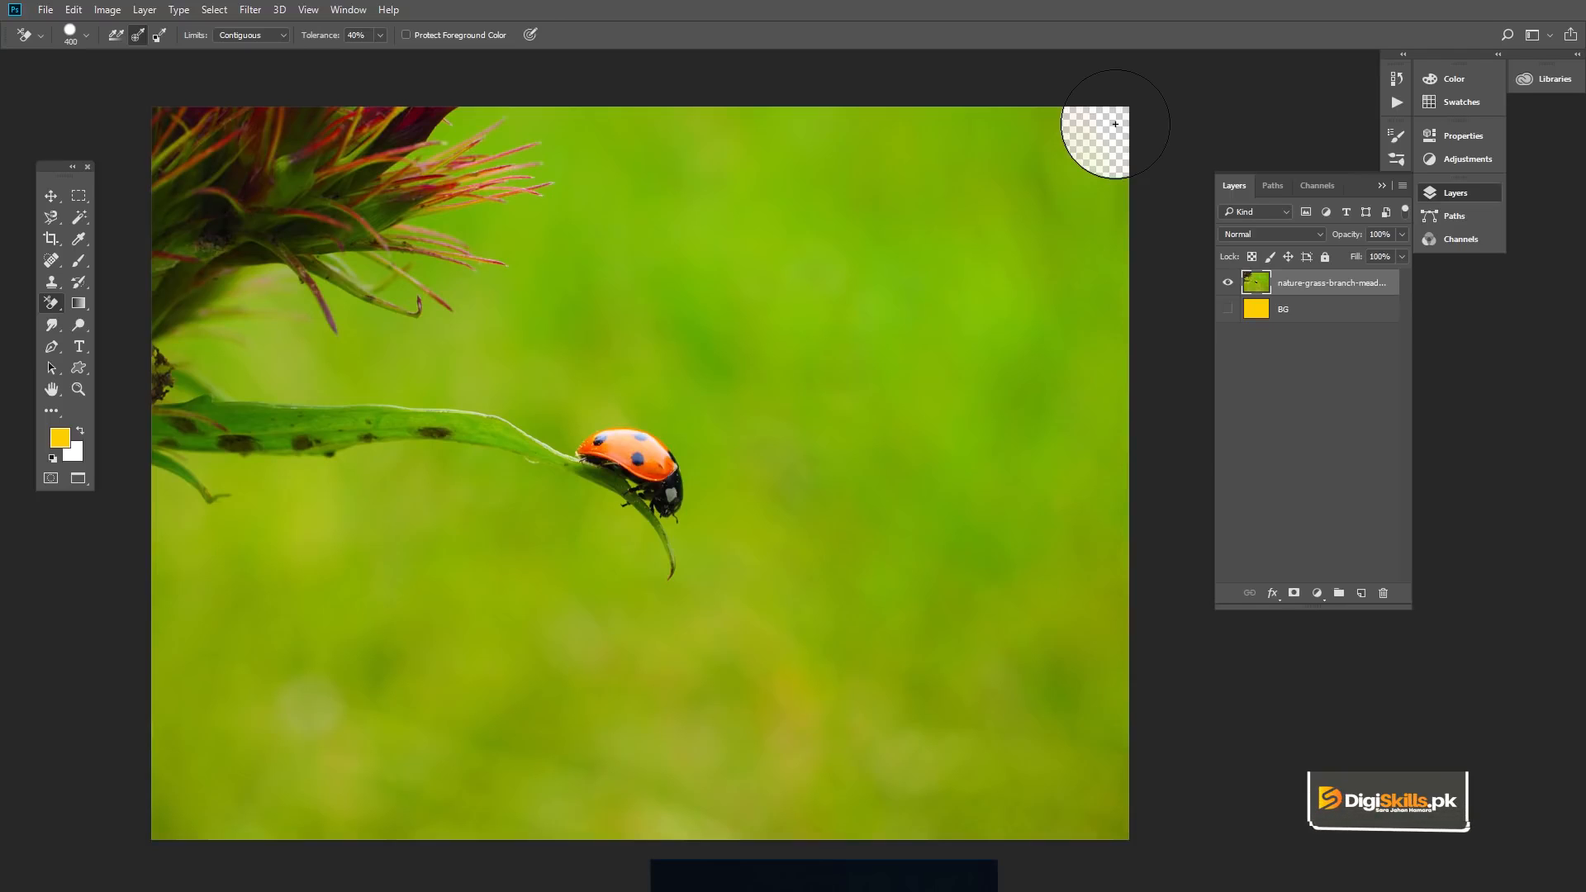
mouse_move(1079, 133)
mouse_down()
mouse_move(758, 144)
mouse_move(905, 156)
mouse_move(806, 209)
mouse_move(1007, 186)
mouse_move(1120, 200)
mouse_move(899, 262)
mouse_move(735, 279)
mouse_move(741, 169)
mouse_move(679, 215)
mouse_move(693, 126)
mouse_move(652, 138)
mouse_up()
mouse_move(581, 102)
mouse_down()
mouse_move(433, 145)
mouse_move(563, 145)
mouse_move(468, 170)
mouse_move(639, 135)
mouse_move(563, 198)
mouse_move(416, 222)
mouse_move(473, 167)
mouse_move(472, 152)
mouse_move(435, 172)
mouse_move(437, 138)
mouse_move(602, 242)
mouse_move(359, 271)
mouse_move(414, 345)
mouse_move(305, 336)
mouse_move(270, 285)
mouse_up()
drag(210, 343, 257, 388)
mouse_move(396, 362)
mouse_down()
mouse_move(497, 351)
mouse_move(571, 305)
mouse_move(738, 304)
mouse_move(685, 359)
mouse_move(573, 423)
mouse_move(591, 365)
mouse_move(680, 441)
mouse_move(691, 533)
mouse_move(600, 534)
mouse_move(530, 488)
mouse_up()
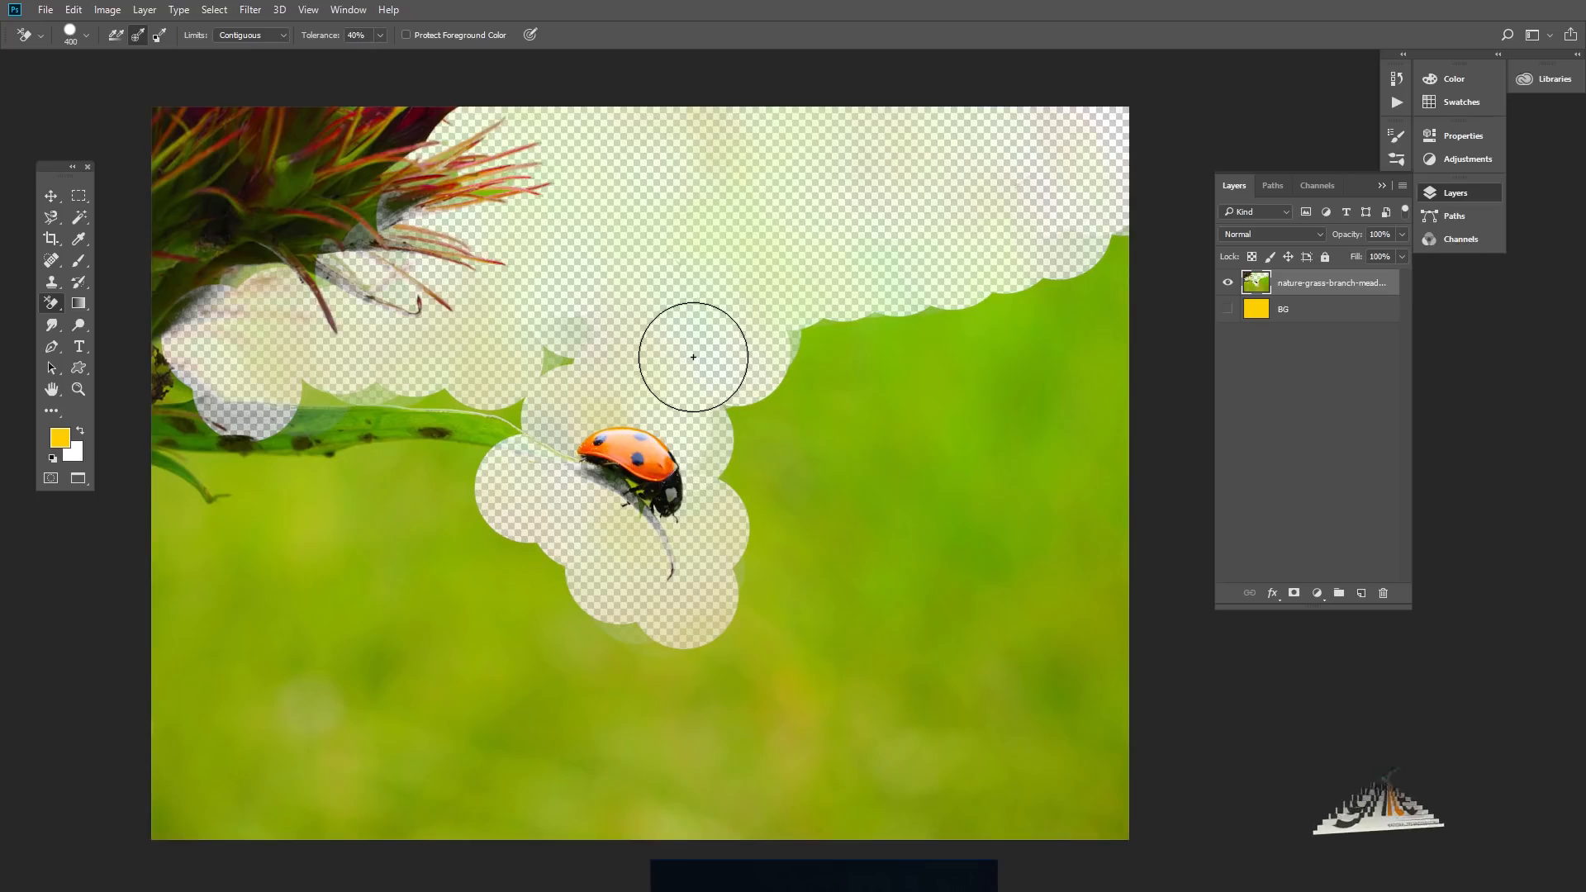
key(ctrl+z)
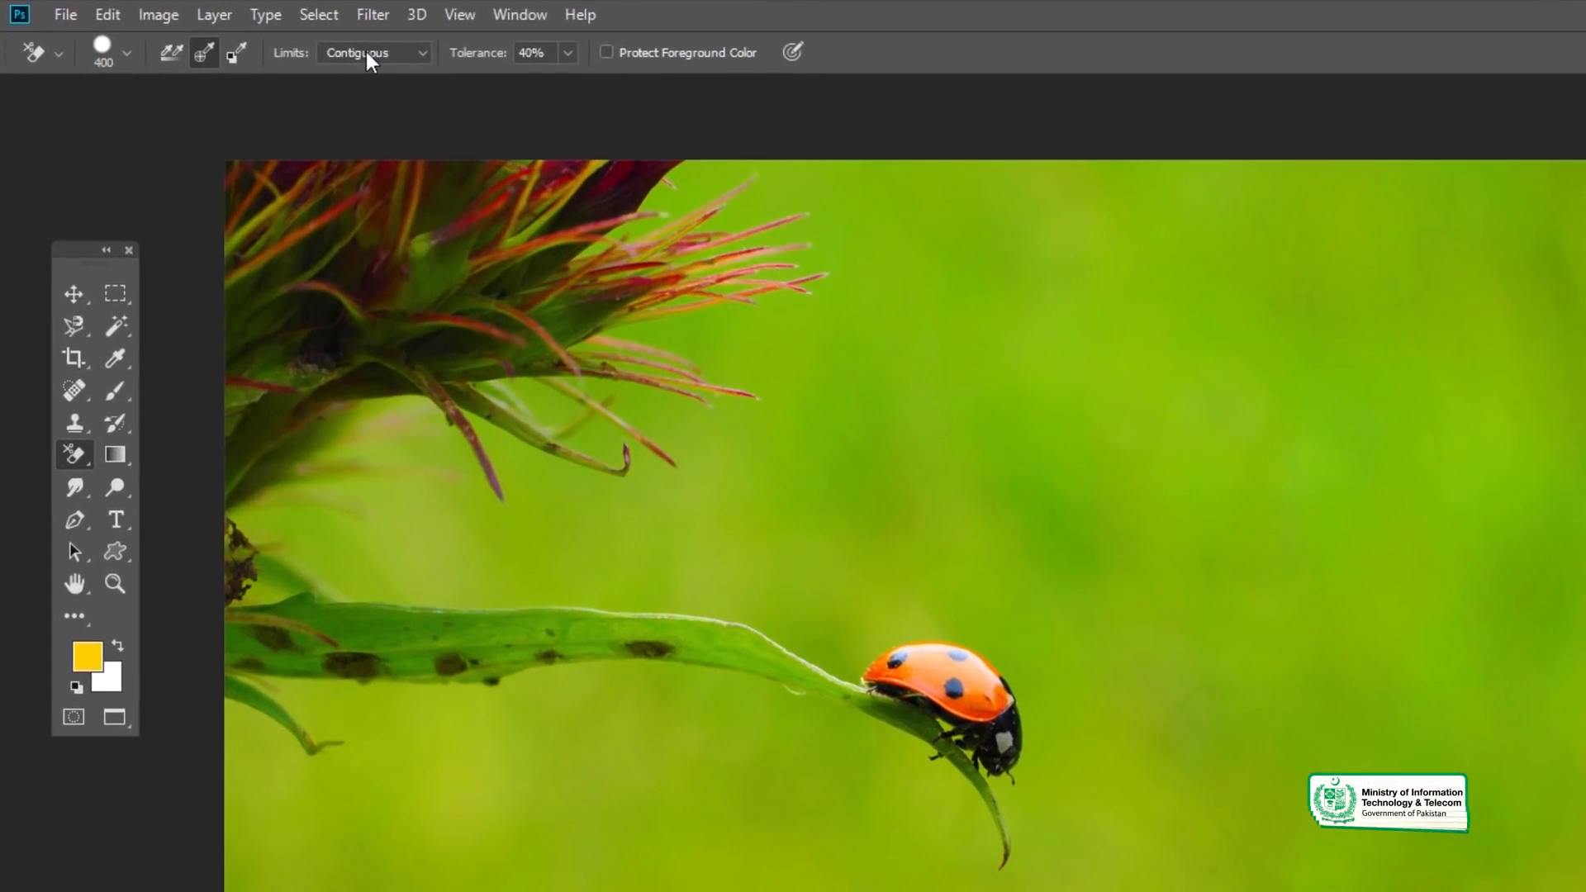
- Keep the Background Eraser's limits at Contiguous and set its tolerance to 35%
click(385, 53)
click(385, 53)
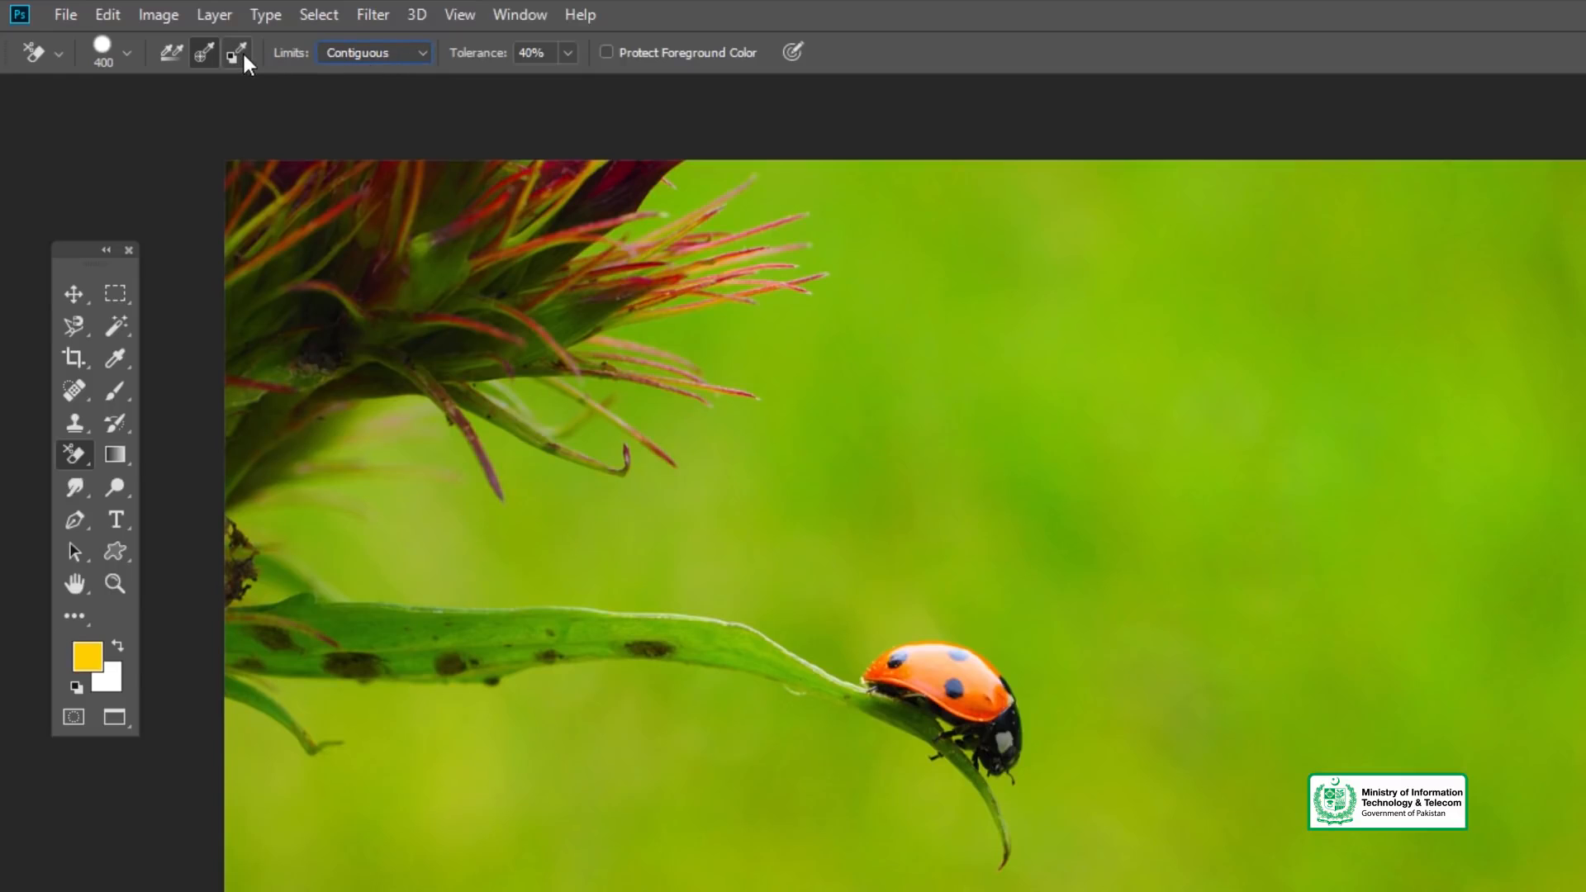
click(569, 52)
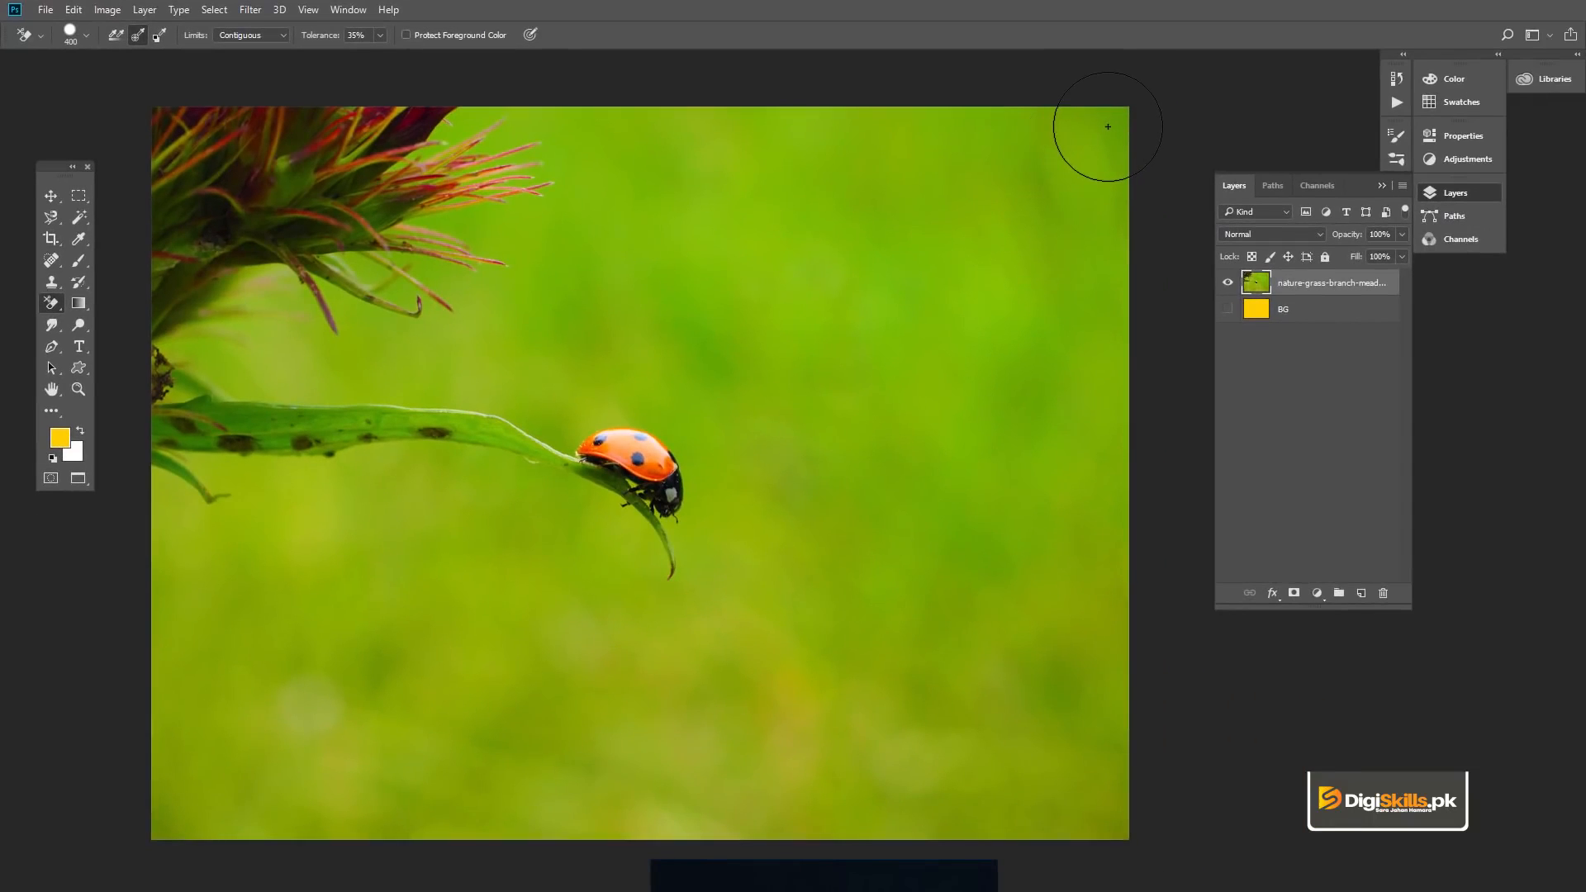
- Erase the green background around the flower, leaf and ladybug with the Background Eraser, and show the yellow BG layer beneath
click(1107, 126)
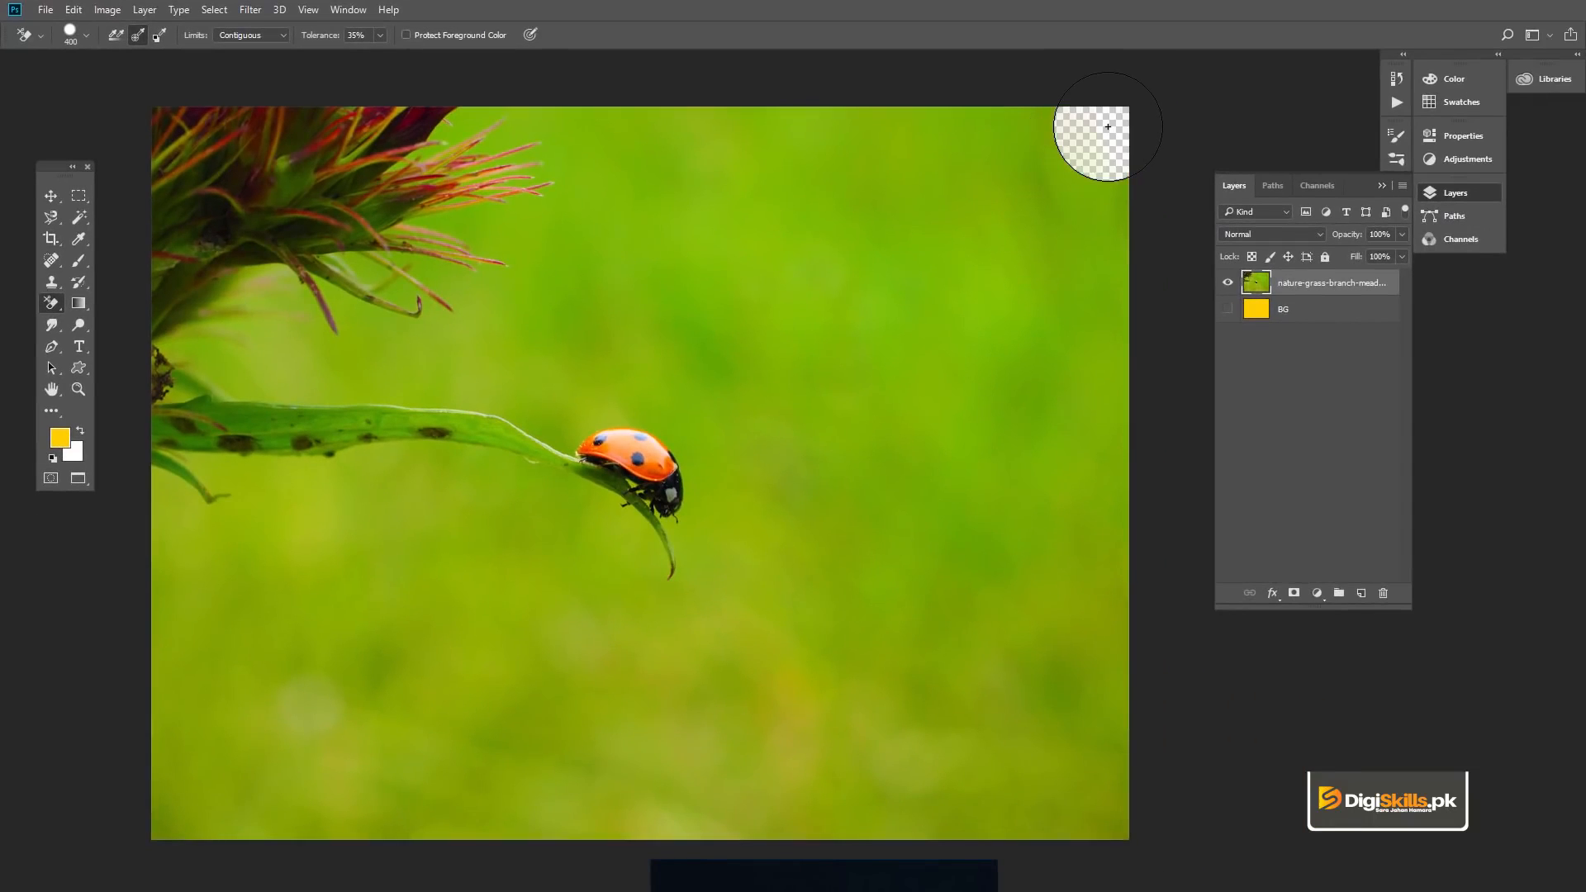
mouse_move(1048, 127)
mouse_down()
mouse_move(499, 124)
mouse_move(423, 155)
mouse_up()
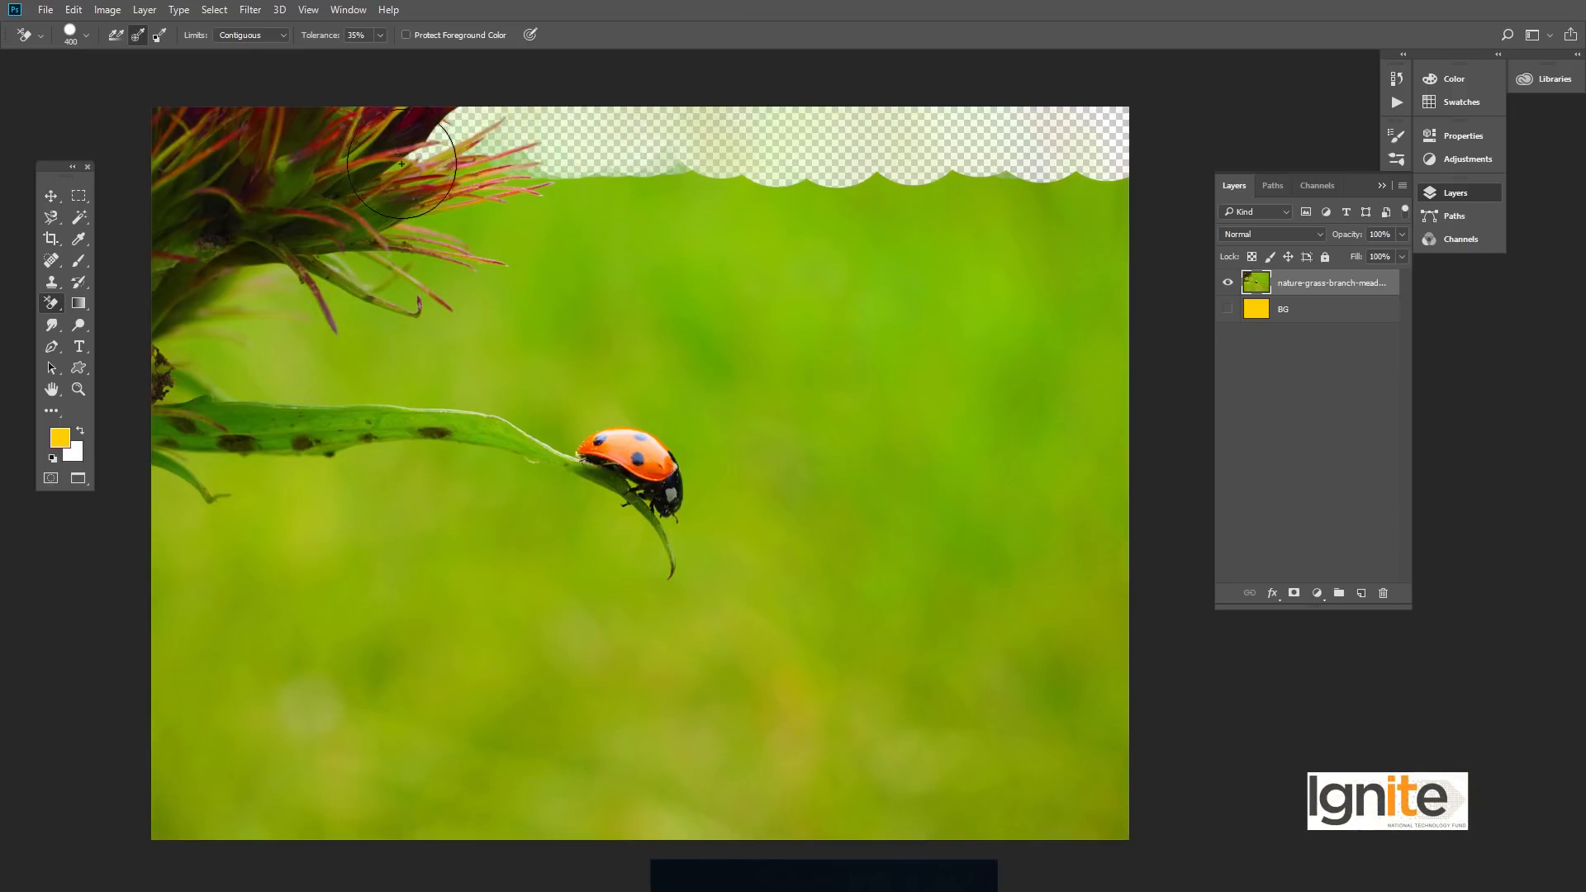
mouse_move(476, 153)
mouse_down()
mouse_move(536, 162)
mouse_move(500, 201)
mouse_move(422, 222)
mouse_move(451, 219)
mouse_move(524, 261)
mouse_move(502, 294)
mouse_move(421, 269)
mouse_move(462, 326)
mouse_move(386, 311)
mouse_move(401, 334)
mouse_move(326, 329)
mouse_move(271, 292)
mouse_move(206, 340)
mouse_move(203, 363)
mouse_move(447, 345)
mouse_move(632, 365)
mouse_move(652, 334)
mouse_move(574, 390)
mouse_move(622, 410)
mouse_move(471, 343)
mouse_up()
drag(373, 361, 407, 371)
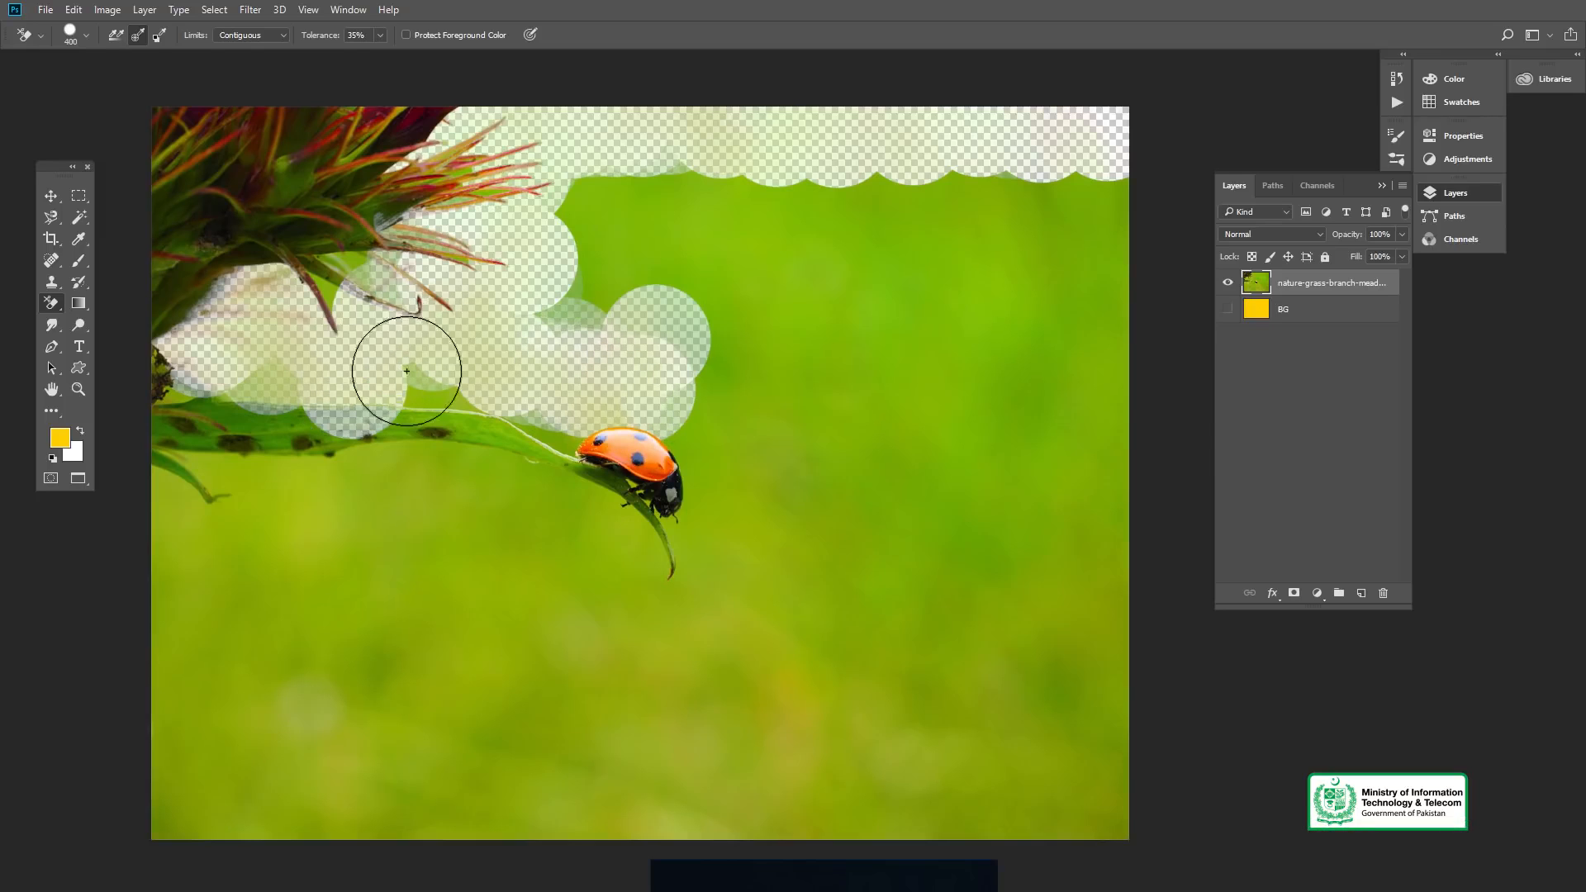
mouse_move(512, 342)
mouse_down()
mouse_move(630, 302)
mouse_move(626, 193)
mouse_up()
mouse_move(778, 195)
mouse_down()
mouse_move(863, 224)
mouse_move(626, 257)
mouse_move(915, 264)
mouse_move(783, 300)
mouse_move(1011, 185)
mouse_move(861, 227)
mouse_move(1126, 200)
mouse_move(1052, 357)
mouse_move(1149, 221)
mouse_move(1022, 663)
mouse_move(1027, 305)
mouse_move(949, 564)
mouse_move(874, 608)
mouse_move(1002, 267)
mouse_move(883, 342)
mouse_move(813, 444)
mouse_move(766, 453)
mouse_move(704, 419)
mouse_move(685, 438)
mouse_move(690, 367)
mouse_move(770, 437)
mouse_move(816, 433)
mouse_move(749, 520)
mouse_move(727, 472)
mouse_move(712, 626)
mouse_move(639, 614)
mouse_move(601, 553)
mouse_move(562, 560)
mouse_move(583, 547)
mouse_move(508, 512)
mouse_move(384, 490)
mouse_move(189, 498)
mouse_move(140, 567)
mouse_move(597, 593)
mouse_move(308, 611)
mouse_move(122, 656)
mouse_move(288, 617)
mouse_move(266, 693)
mouse_move(191, 662)
mouse_move(164, 786)
mouse_move(313, 791)
mouse_move(157, 846)
mouse_move(445, 815)
mouse_move(340, 763)
mouse_move(590, 661)
mouse_move(438, 654)
mouse_move(341, 696)
mouse_move(458, 603)
mouse_move(489, 726)
mouse_move(1050, 804)
mouse_move(1111, 590)
mouse_move(1115, 669)
mouse_move(1125, 600)
mouse_move(1132, 821)
mouse_move(1086, 781)
mouse_move(1077, 547)
mouse_move(1119, 289)
mouse_up()
click(1325, 317)
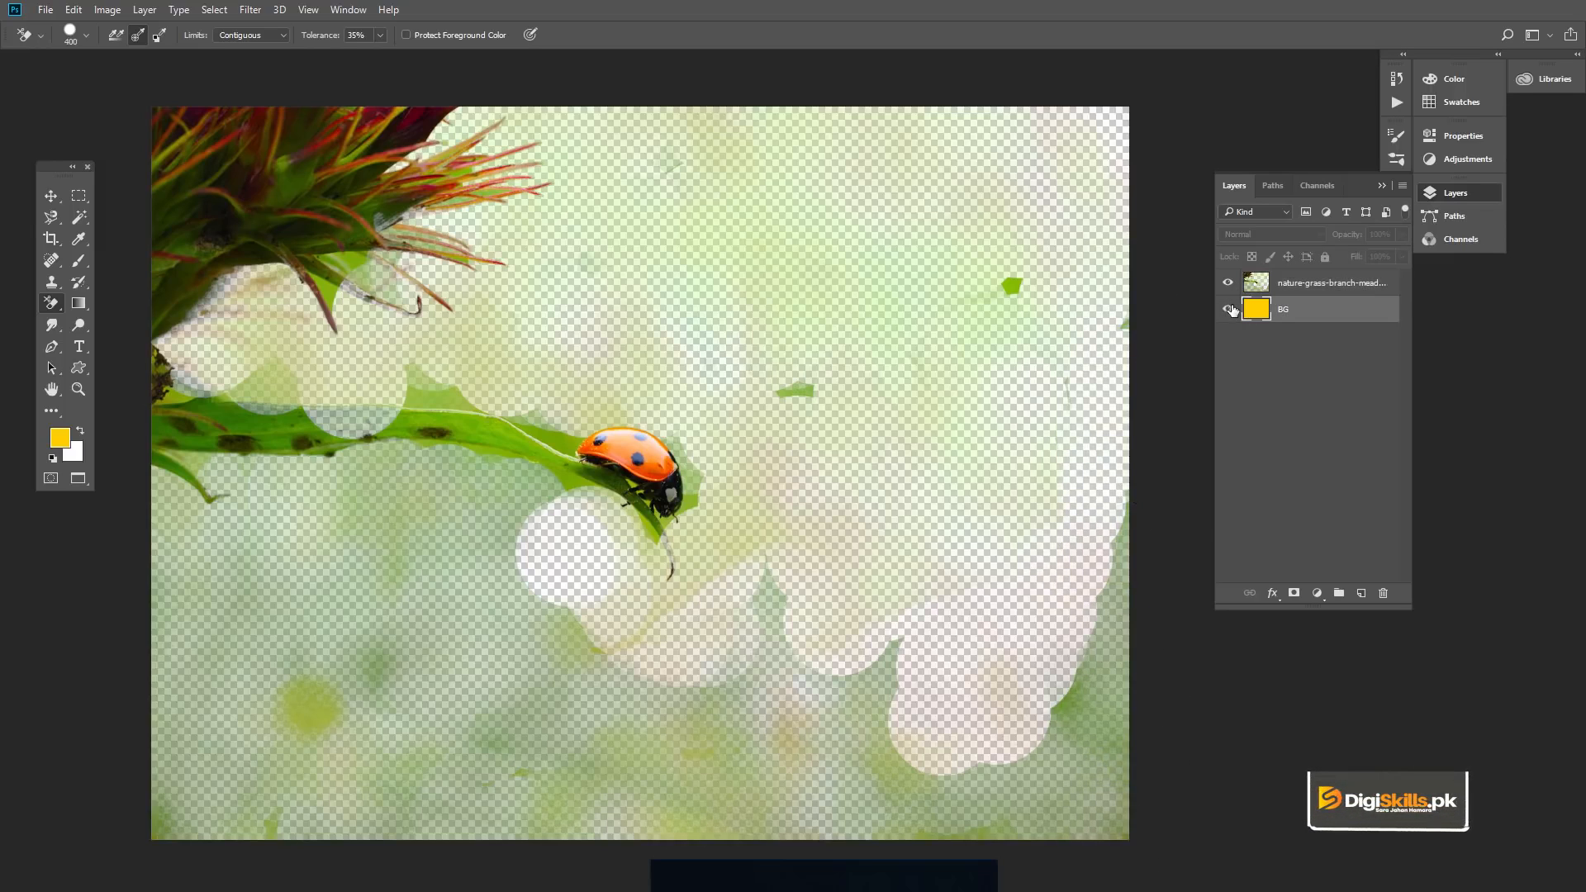
click(1229, 310)
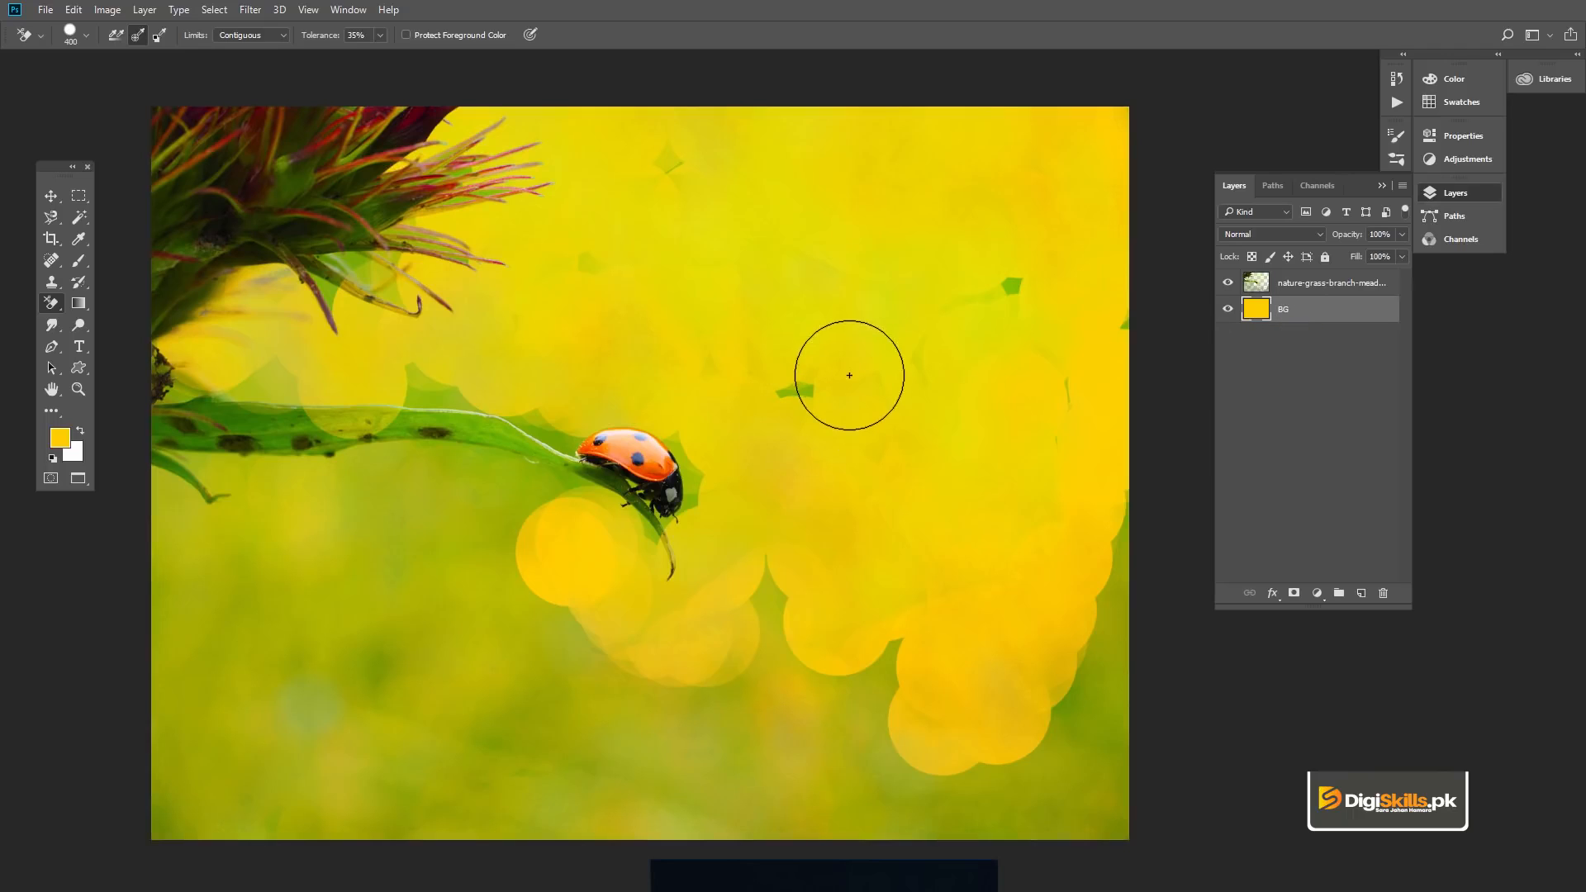
- Erase the leftover green patches away from the flower, leaf and ladybug on the photo layer with an enlarged regular Eraser Tool
right_click(46, 304)
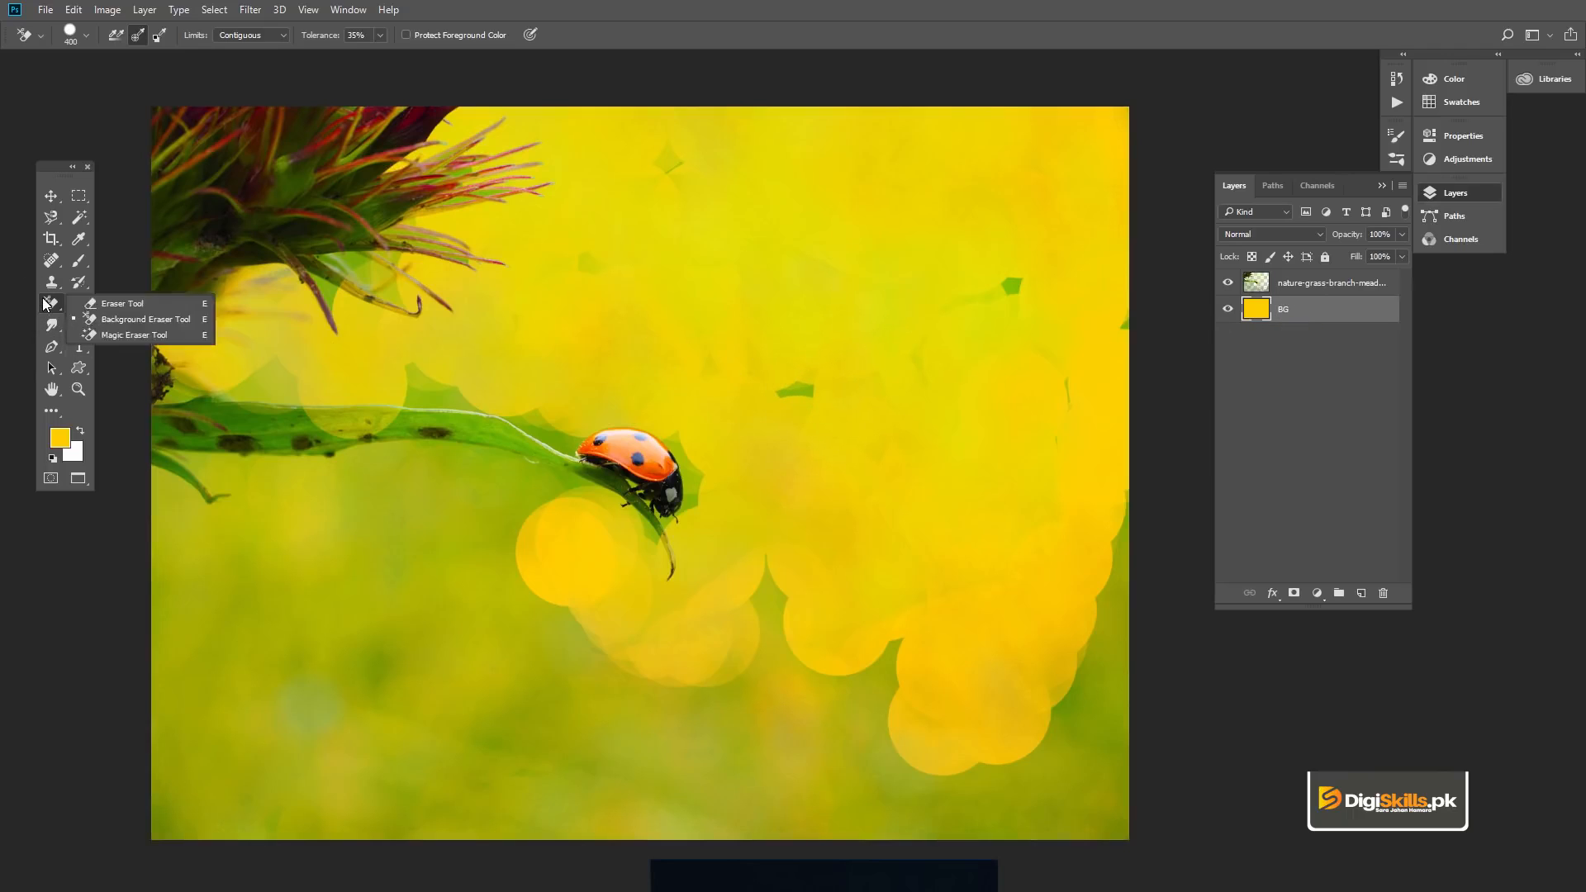
click(112, 309)
key(bracketright)
key(bracketright)
key(bracketright)
key(bracketright)
key(bracketright)
key(bracketright)
key(bracketright)
key(bracketright)
key(bracketright)
key(alt+bracketright)
mouse_move(1016, 272)
mouse_down()
mouse_move(967, 329)
mouse_move(872, 185)
mouse_move(818, 259)
mouse_move(726, 170)
mouse_move(770, 356)
mouse_move(975, 564)
mouse_move(1002, 382)
mouse_move(880, 745)
mouse_move(1038, 563)
mouse_move(1025, 781)
mouse_move(1112, 552)
mouse_move(1132, 789)
mouse_move(163, 792)
mouse_move(150, 640)
mouse_move(202, 604)
mouse_move(200, 649)
mouse_move(305, 700)
mouse_move(806, 692)
mouse_move(861, 635)
mouse_move(743, 663)
mouse_move(721, 641)
mouse_move(818, 538)
mouse_move(810, 477)
mouse_move(786, 399)
mouse_move(651, 307)
mouse_move(592, 290)
mouse_move(588, 224)
mouse_move(627, 162)
mouse_up()
- Hide the BG layer and erase the remaining green close to the leaf and ladybug on the photo layer with a 200 px eraser
key(bracketleft)
key(bracketleft)
key(bracketleft)
key(bracketleft)
key(bracketleft)
key(bracketleft)
key(bracketleft)
key(bracketleft)
key(bracketleft)
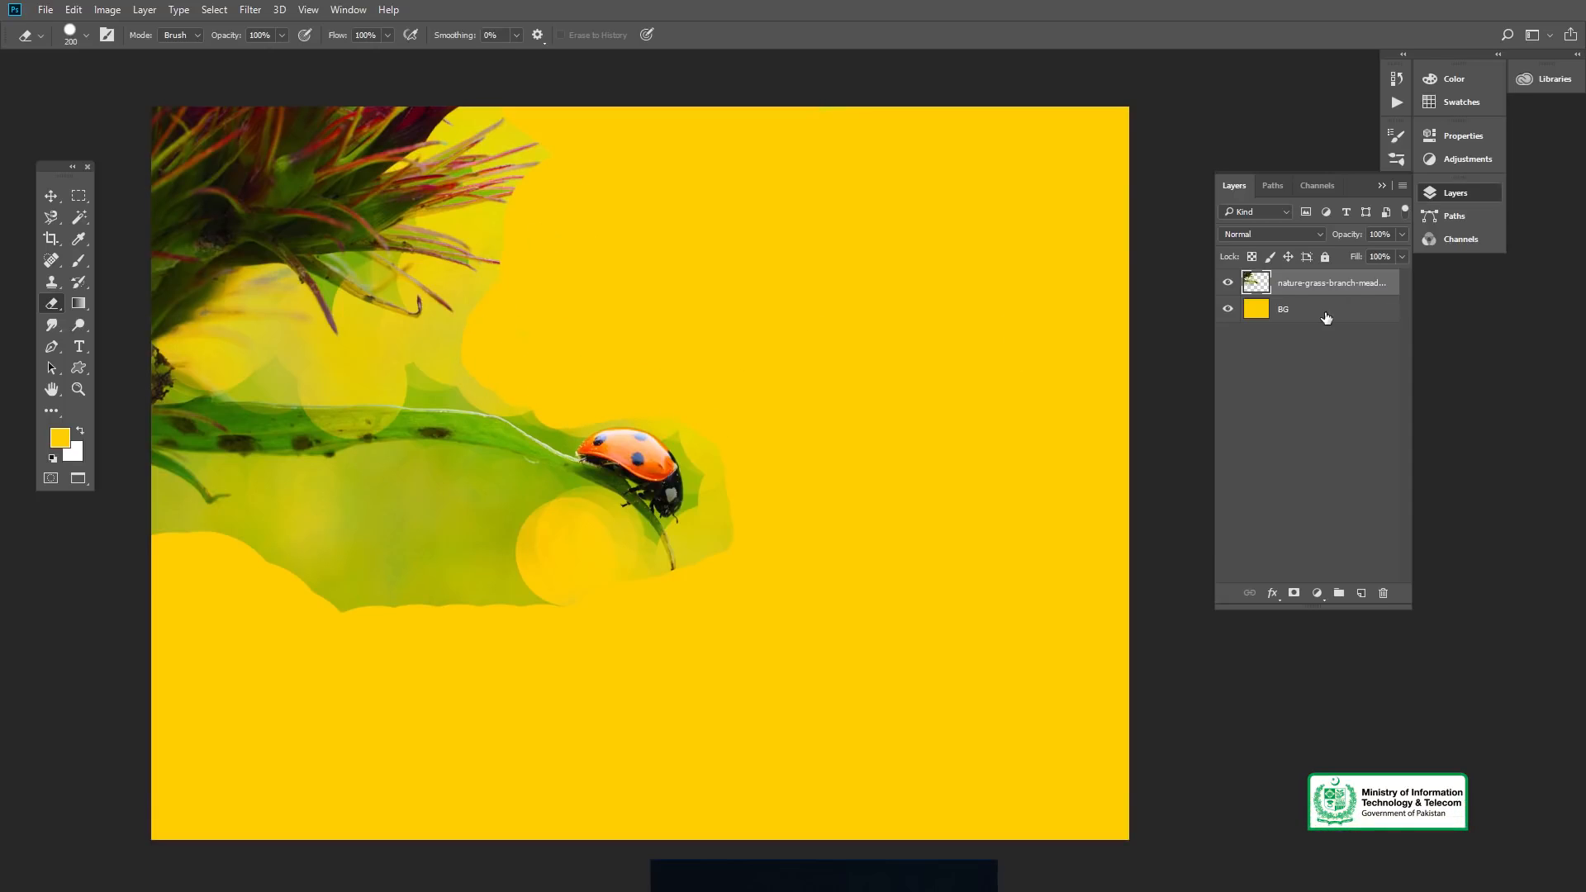
click(1326, 318)
click(1228, 309)
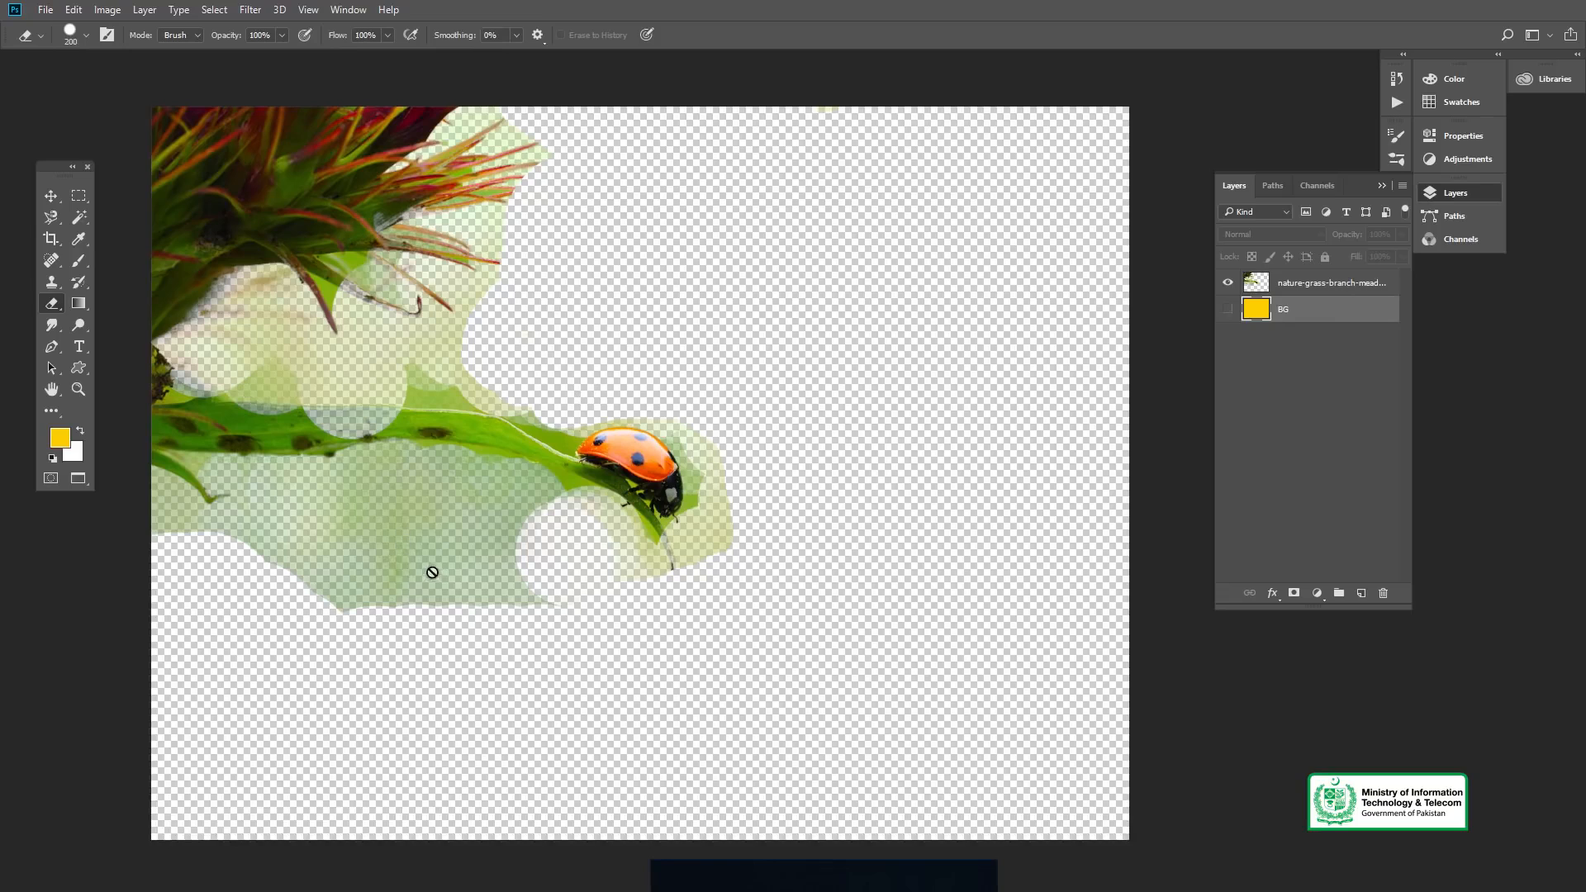
click(1302, 289)
mouse_move(561, 609)
mouse_down()
mouse_move(339, 600)
mouse_move(425, 569)
mouse_move(526, 582)
mouse_move(457, 553)
mouse_move(318, 554)
mouse_move(603, 531)
mouse_move(393, 539)
mouse_move(263, 568)
mouse_move(178, 537)
mouse_move(146, 494)
mouse_move(234, 536)
mouse_move(316, 509)
mouse_up()
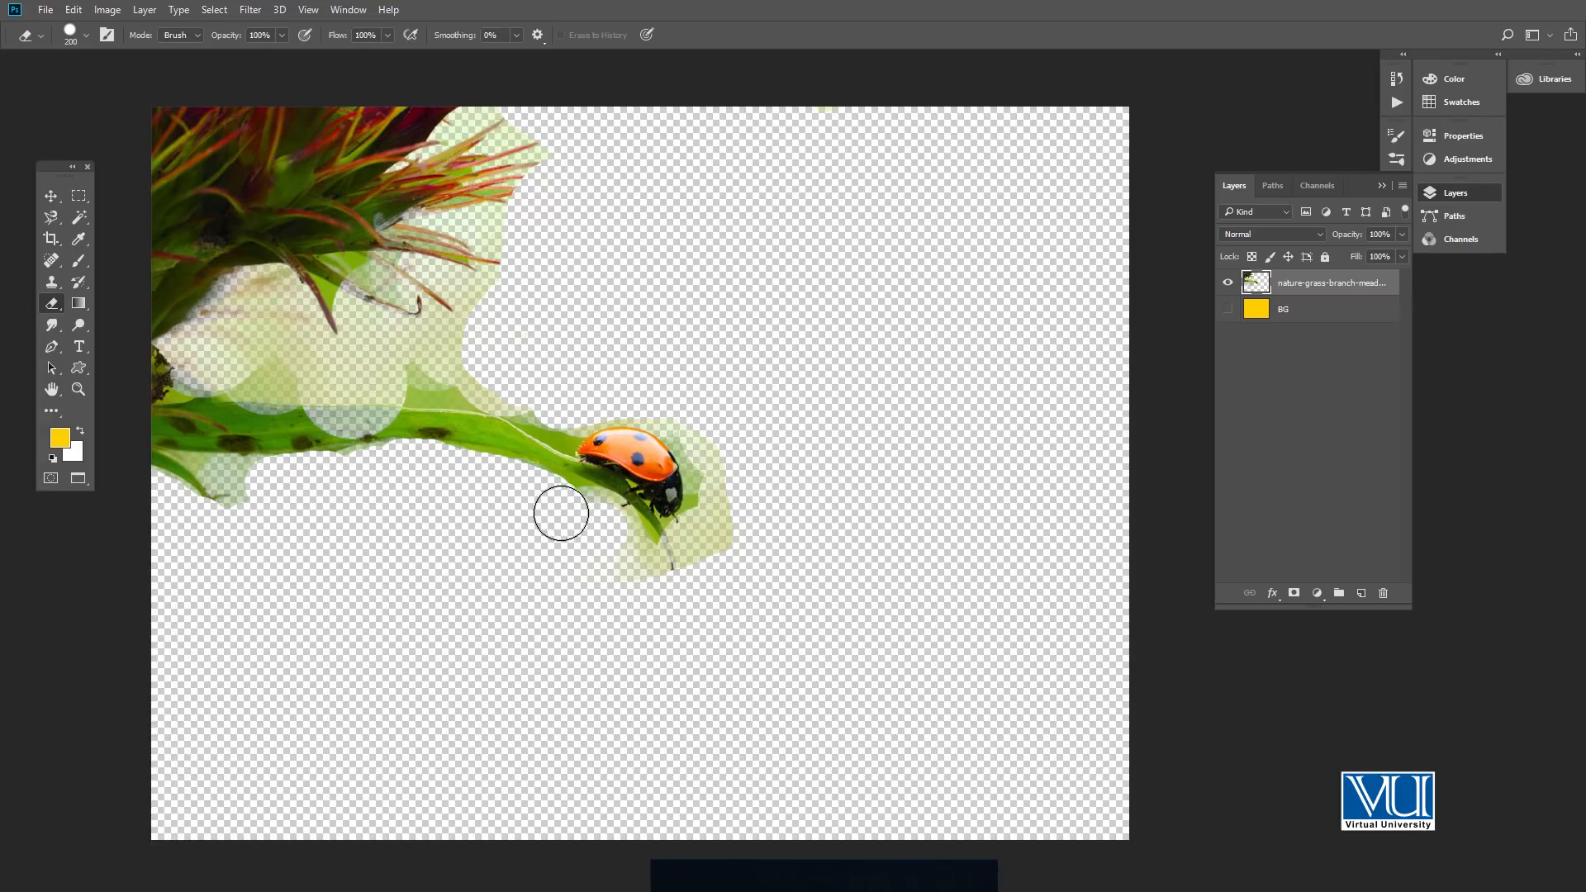
mouse_move(546, 501)
mouse_down()
mouse_move(622, 545)
mouse_move(660, 594)
mouse_move(692, 609)
mouse_move(715, 584)
mouse_move(722, 443)
mouse_move(708, 428)
mouse_move(649, 399)
mouse_move(568, 409)
mouse_move(456, 373)
mouse_move(344, 365)
mouse_up()
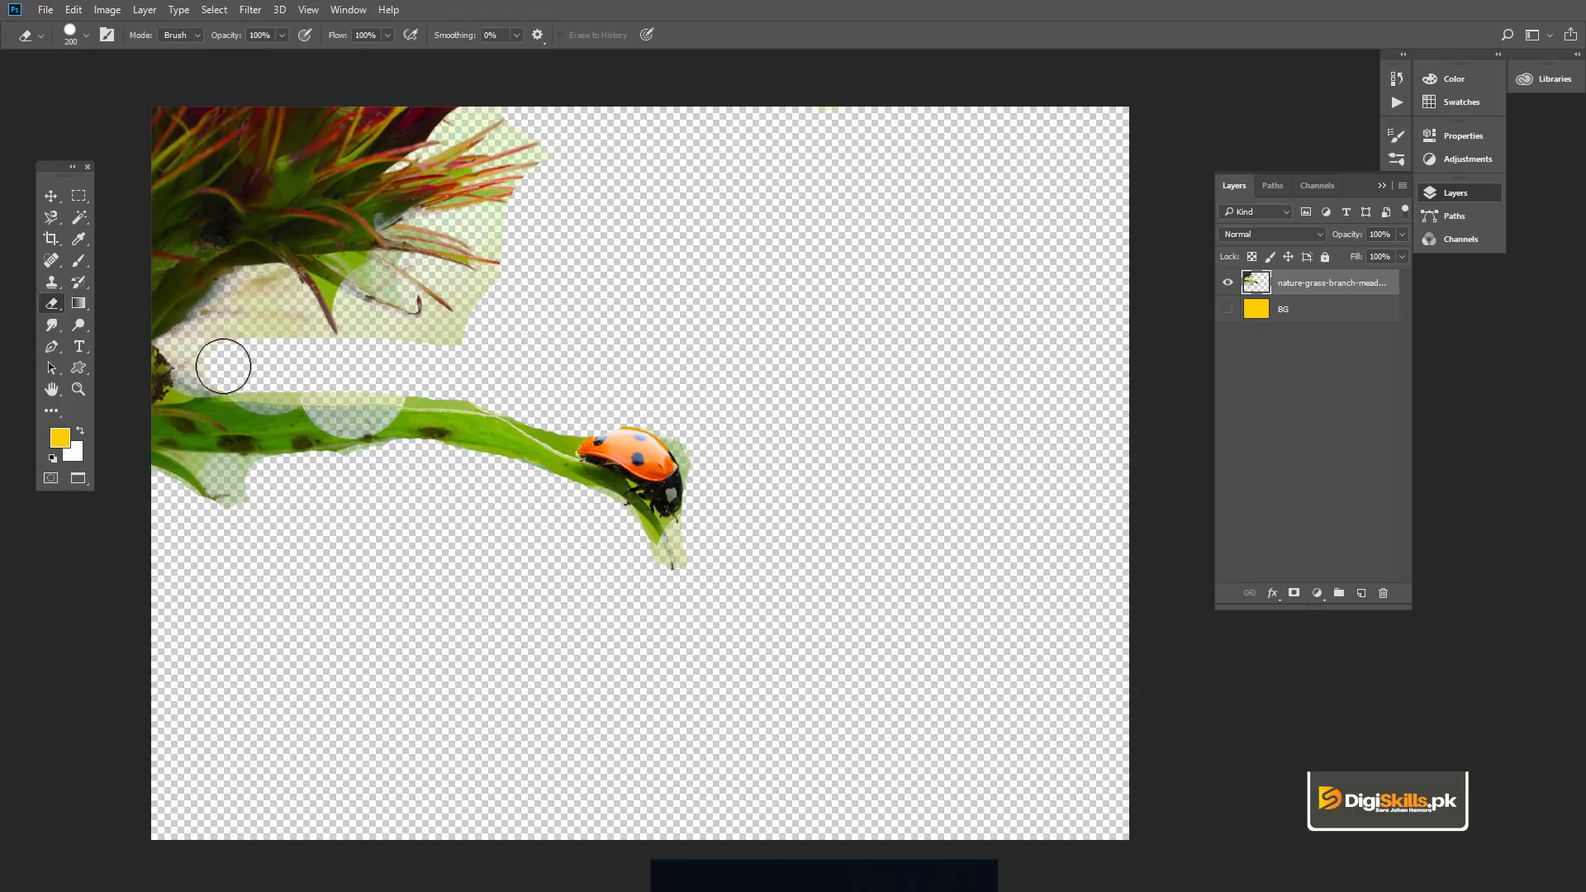